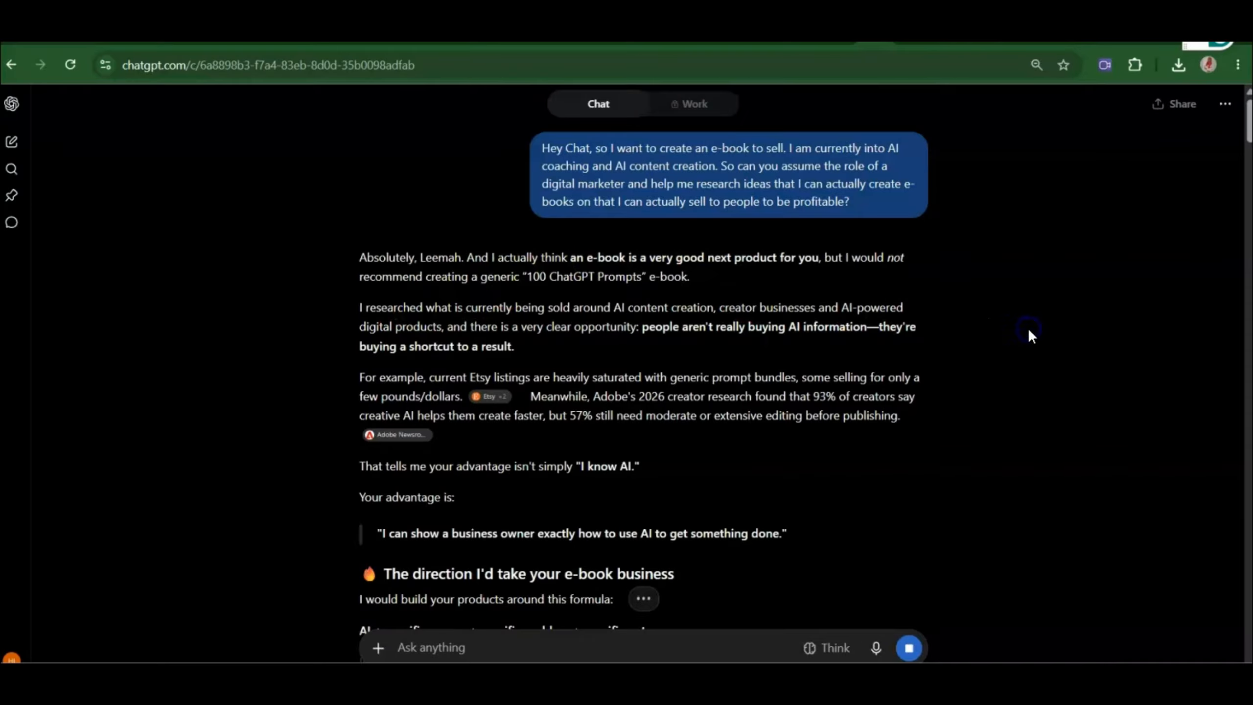
# Step: Read through the suggested e-book directions, the ranked list of twelve ideas and the detailed outlines of the strongest ones
pyautogui.scroll(-5, 1028, 327)
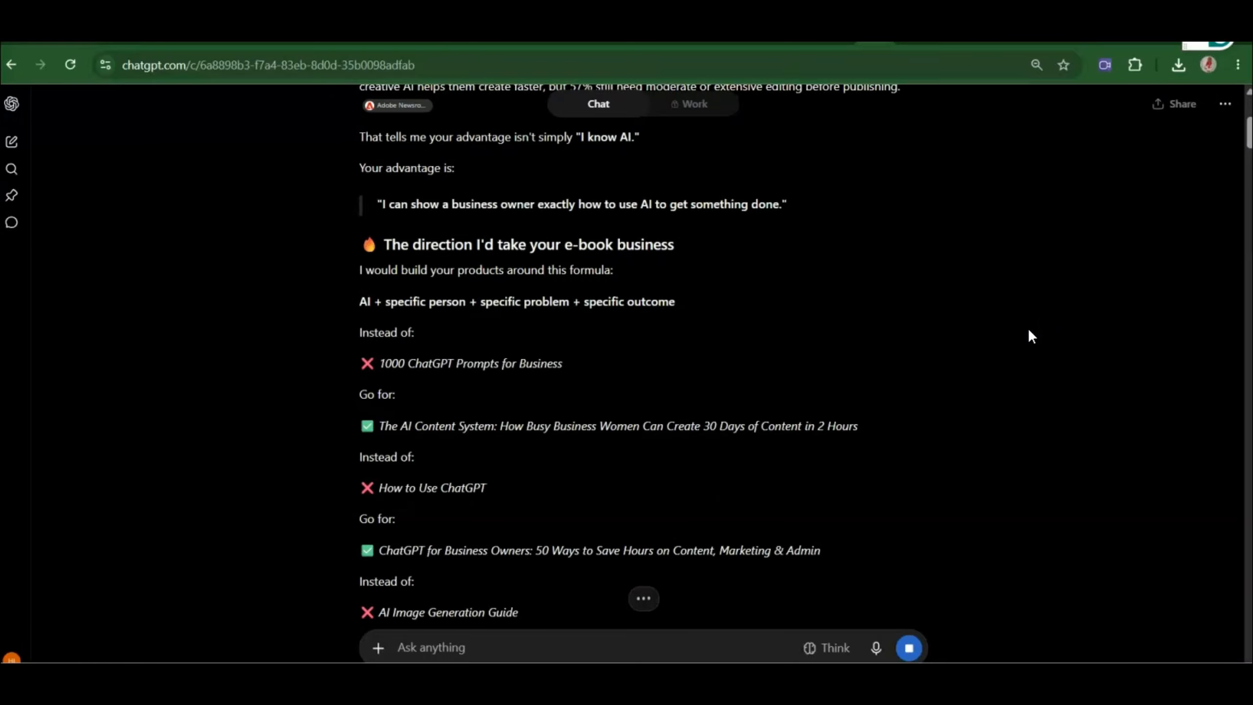
pyautogui.scroll(-6, 1028, 328)
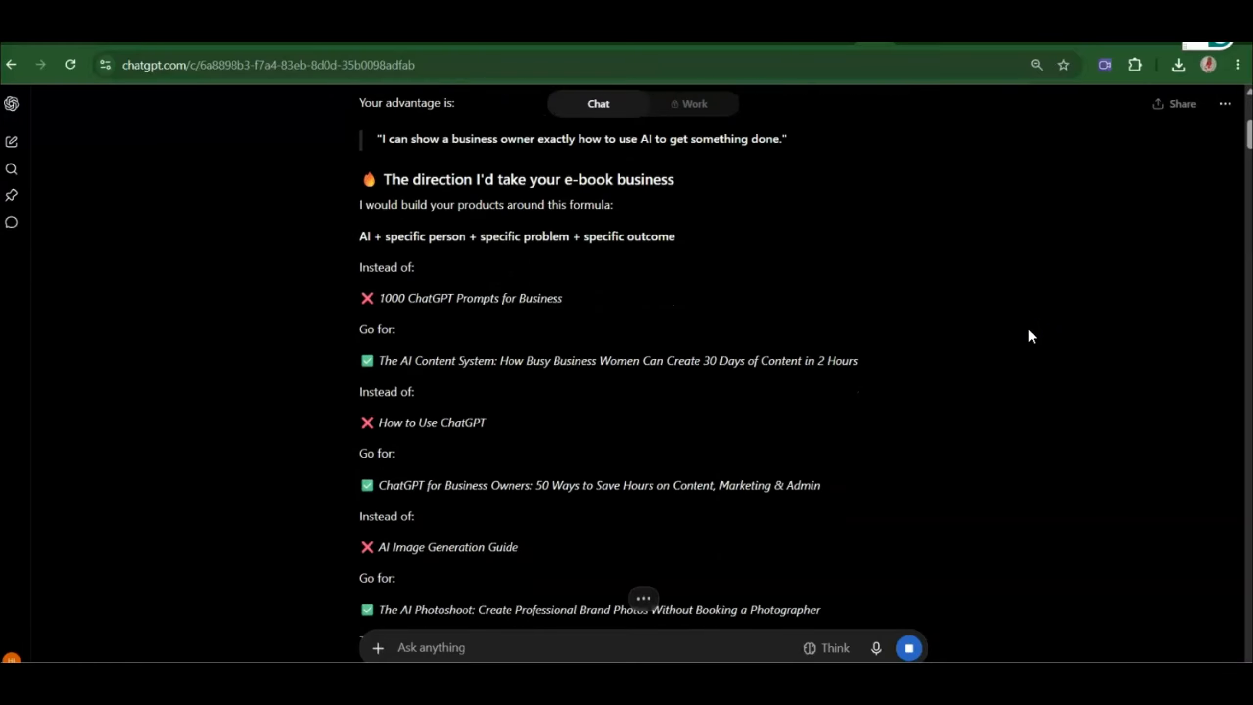
pyautogui.scroll(-5, 1030, 332)
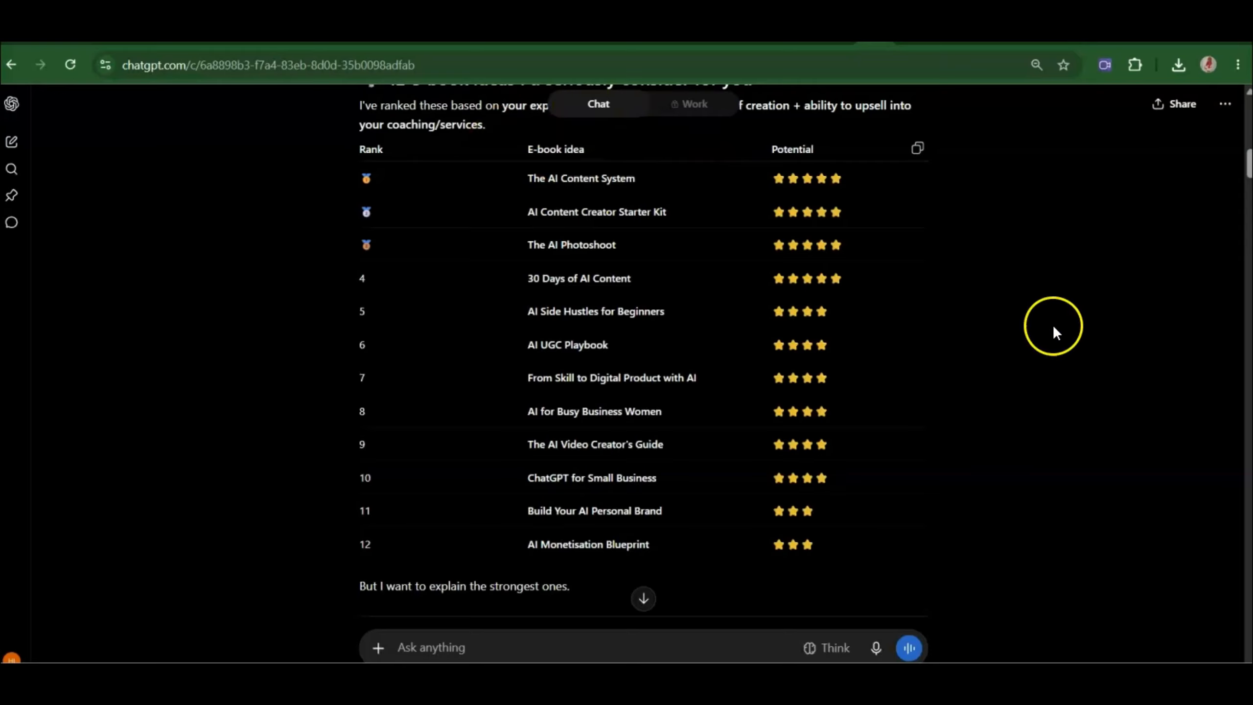
pyautogui.scroll(-10, 1054, 335)
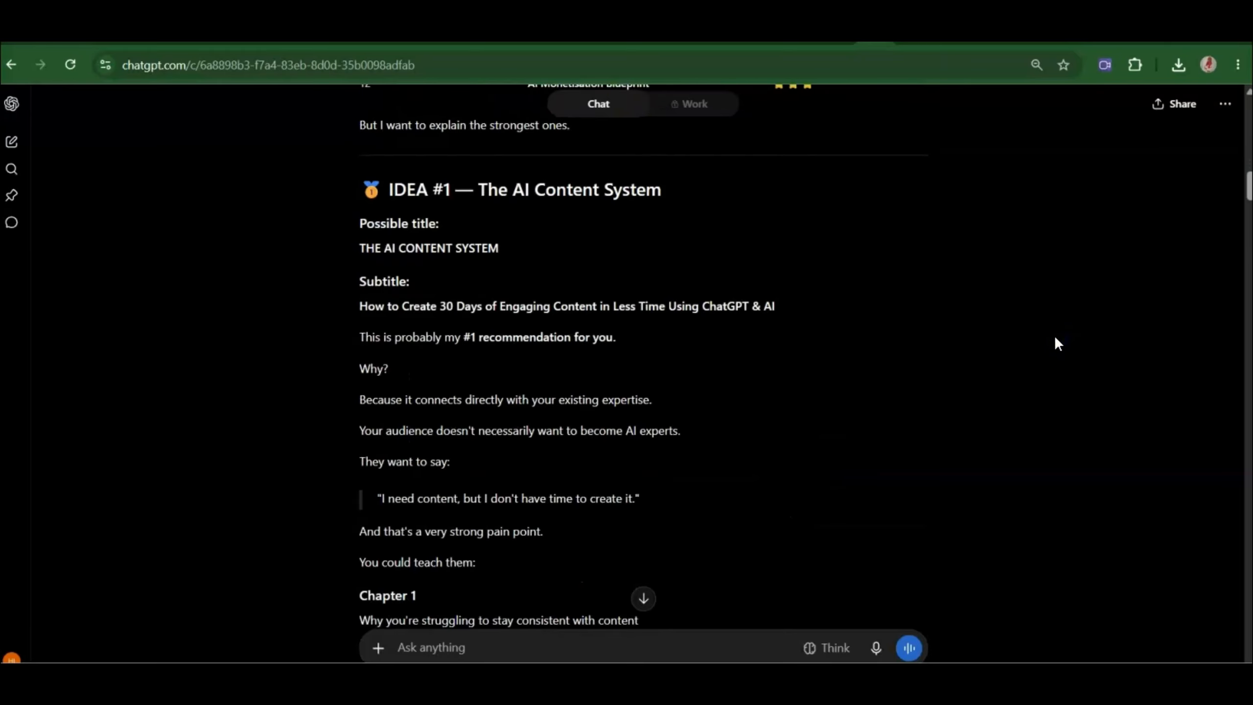
pyautogui.scroll(-8, 1054, 335)
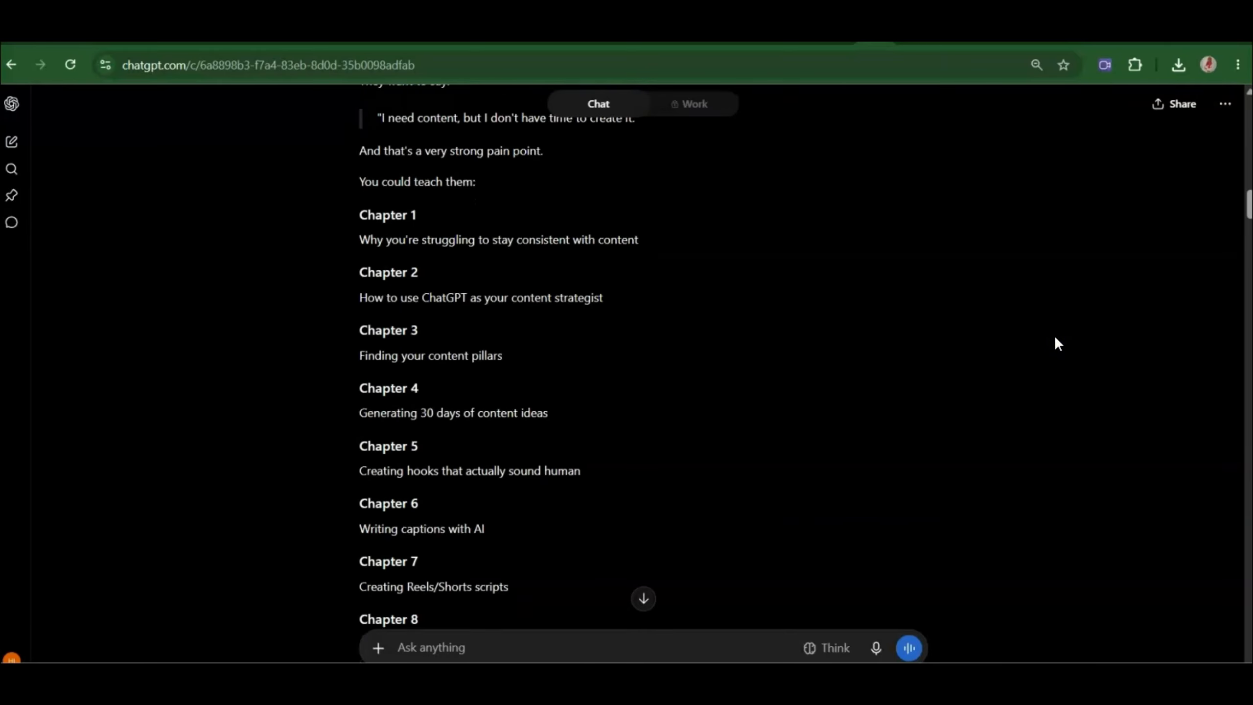
pyautogui.scroll(-18, 1055, 338)
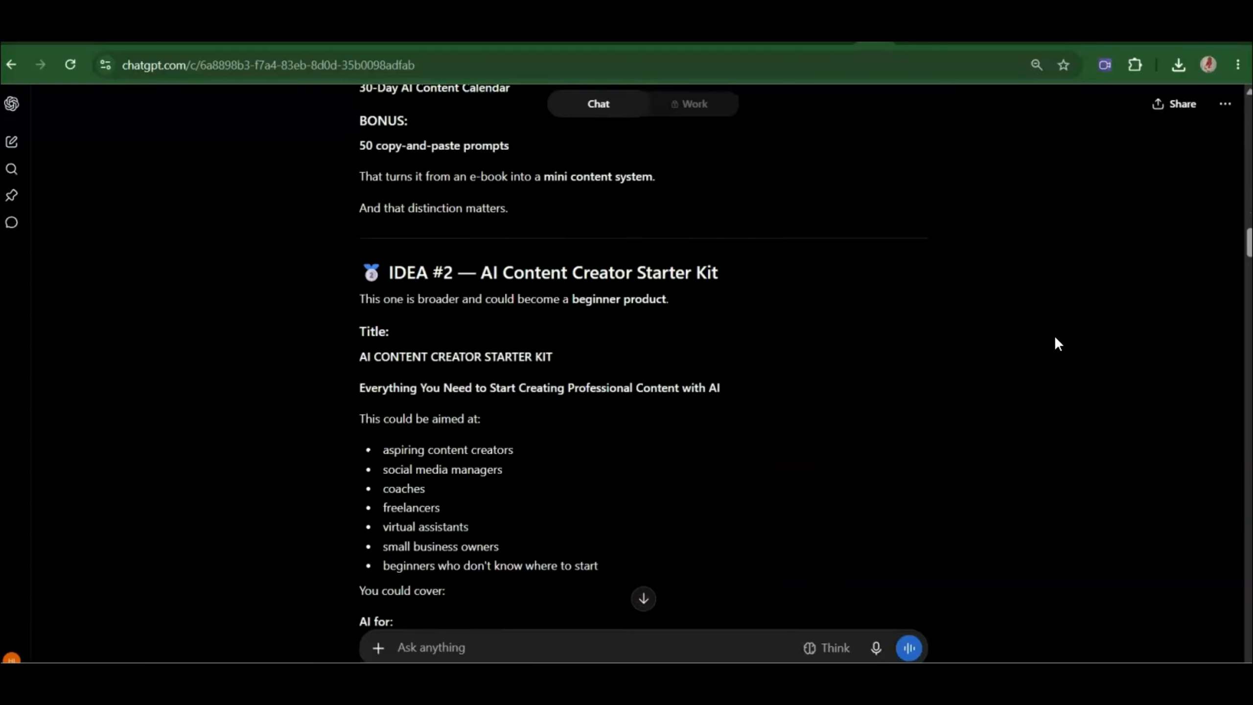
pyautogui.scroll(-15, 1057, 338)
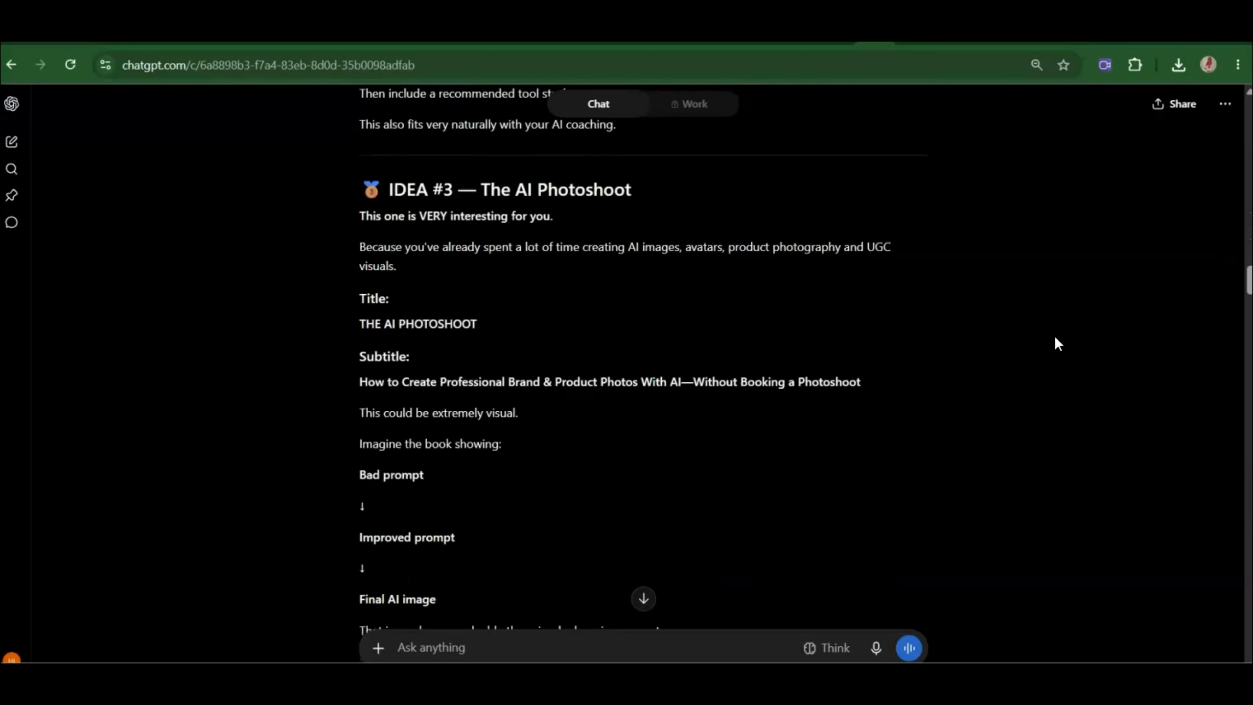
pyautogui.scroll(-11, 1055, 335)
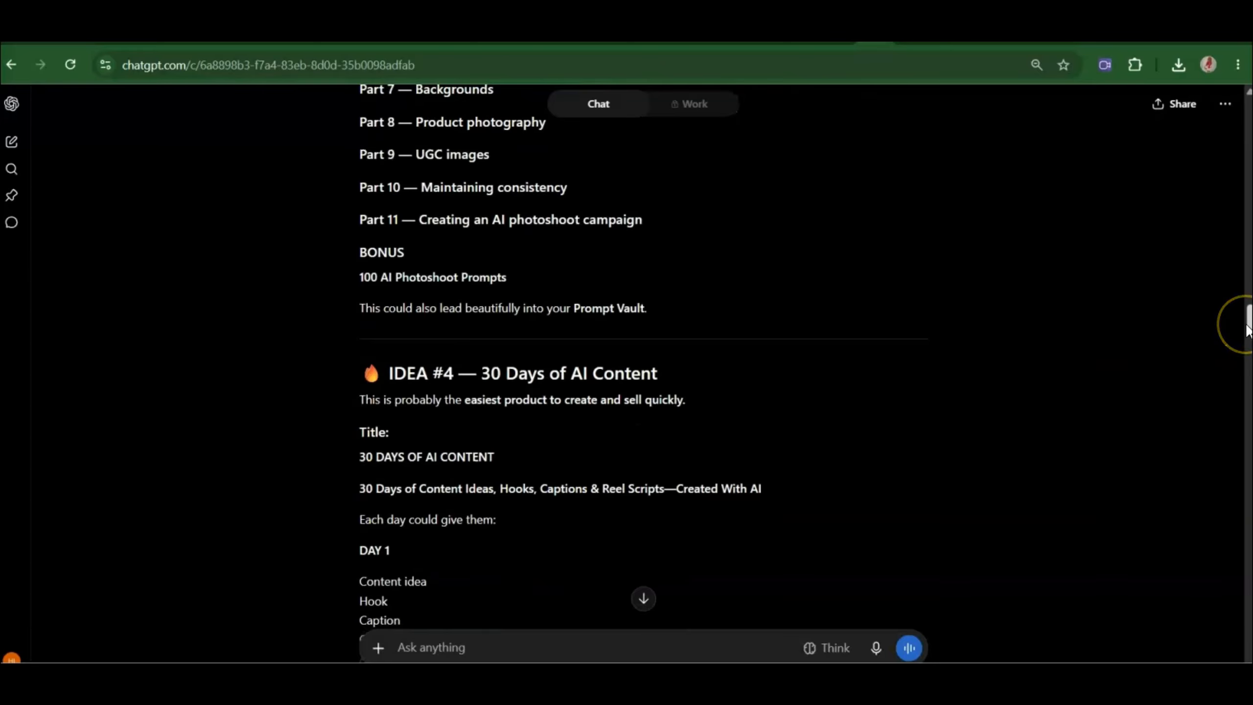
pyautogui.moveTo(1248, 320); pyautogui.dragTo(1248, 205)
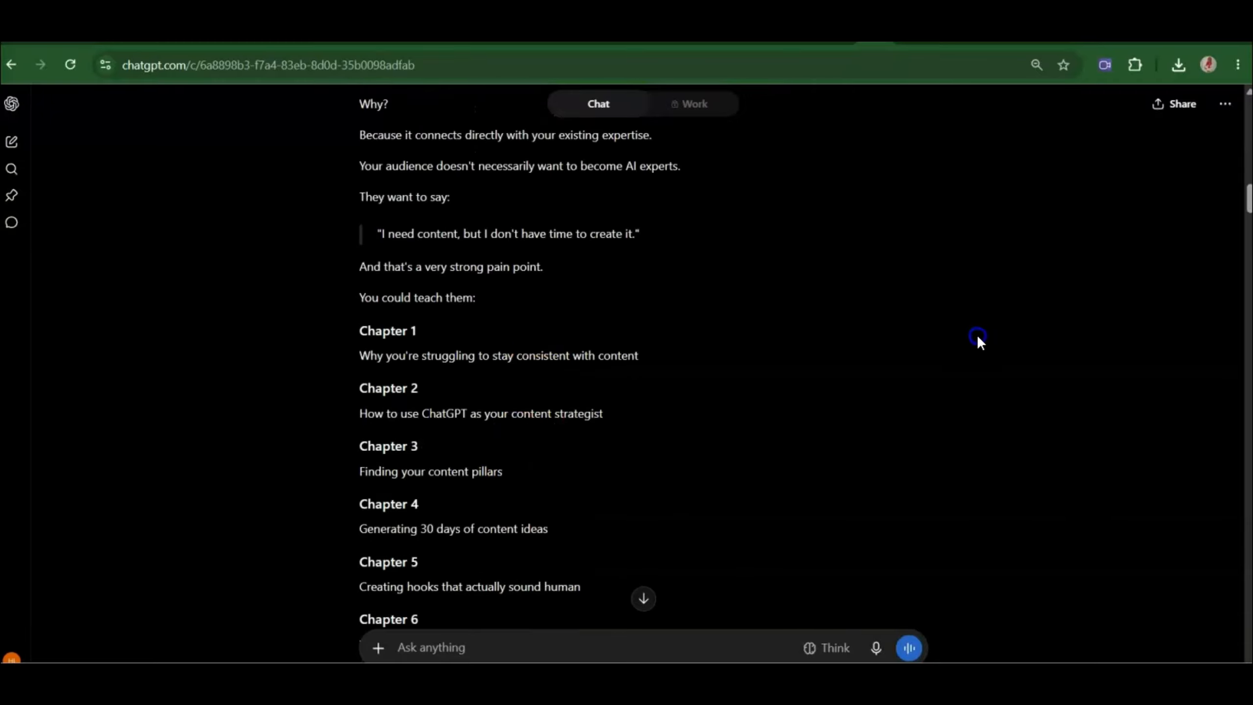
pyautogui.scroll(-15, 977, 336)
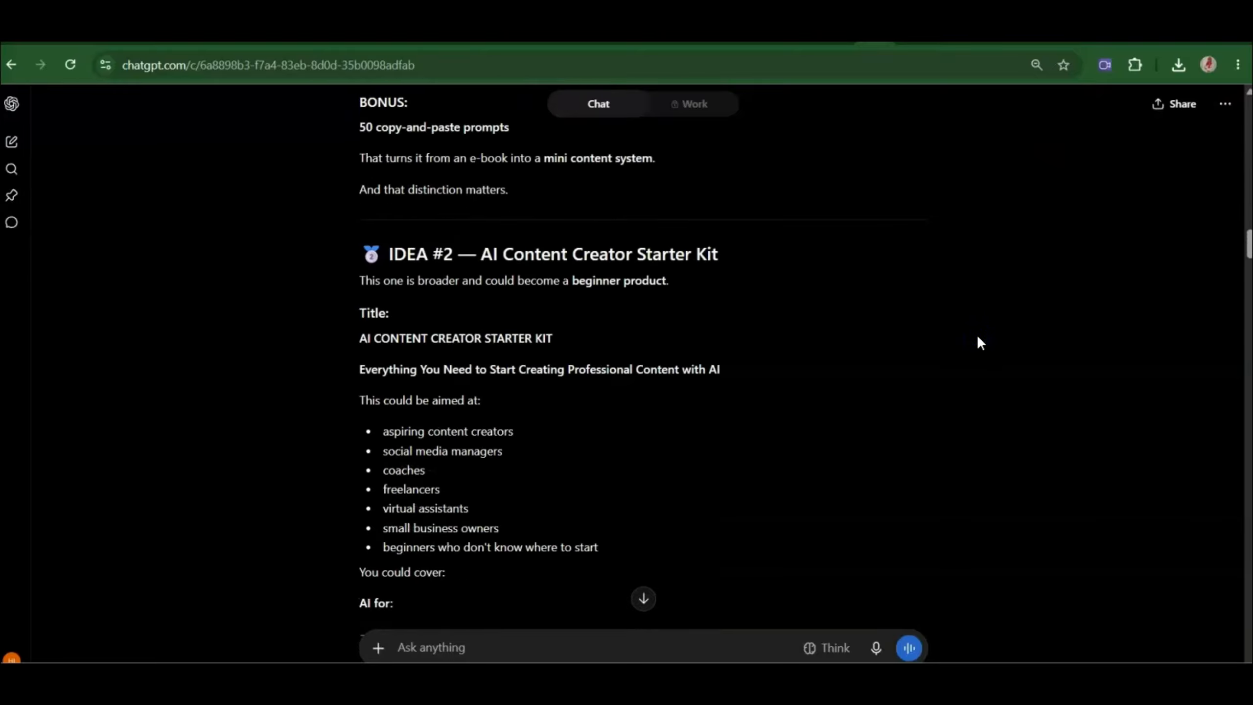
pyautogui.scroll(-1, 979, 338)
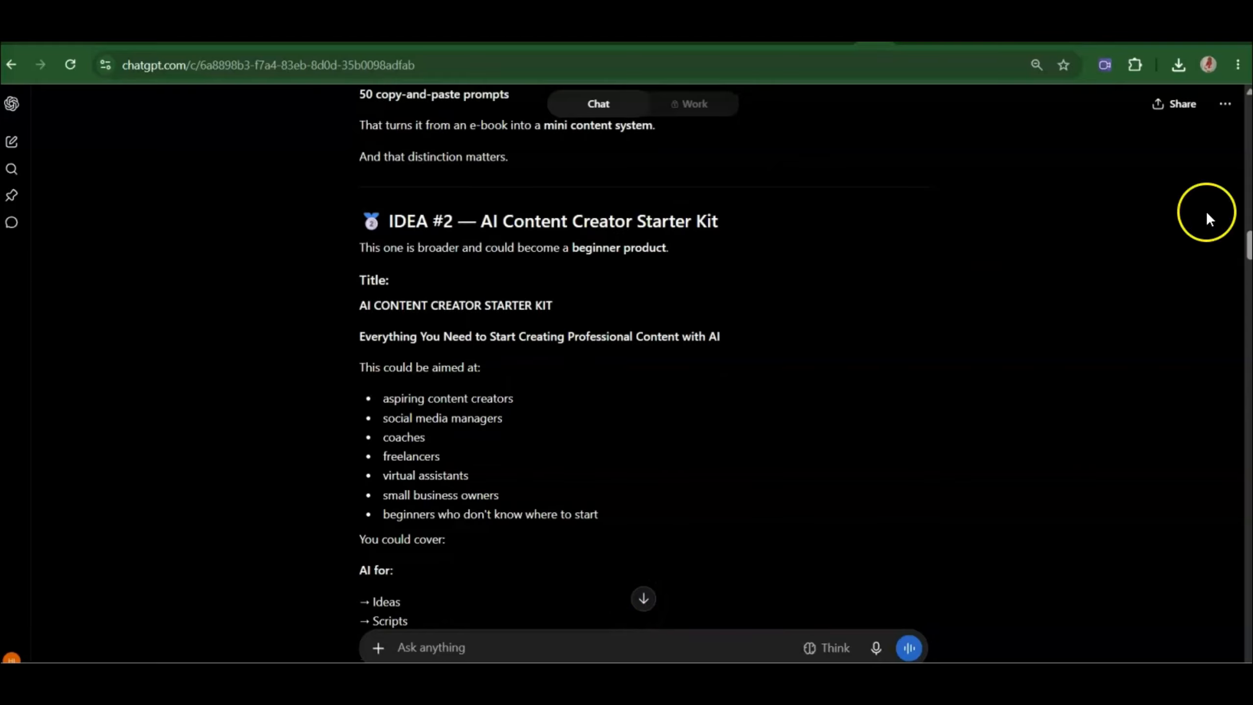
pyautogui.scroll(8, 1239, 246)
pyautogui.scroll(20, 644, 478)
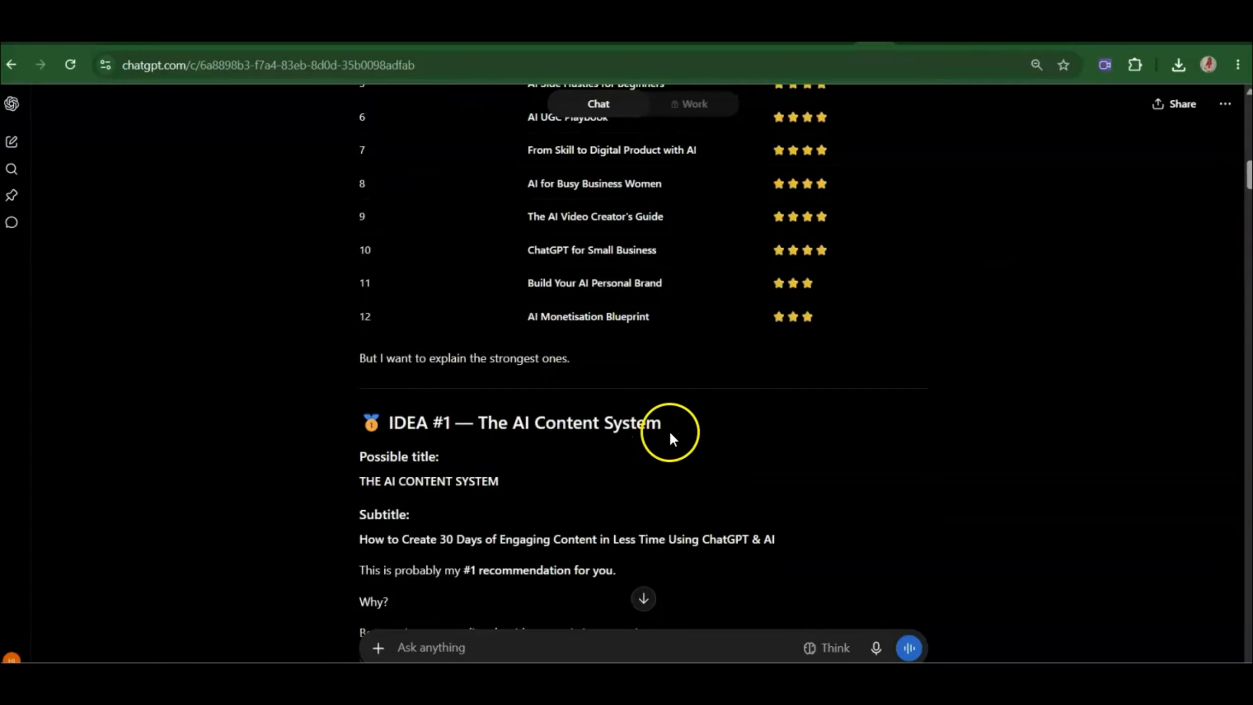
# Step: Dictate and send a request to go with the AI content system and create detailed e-book content that AI beginners can understand and implement
pyautogui.click(877, 649)
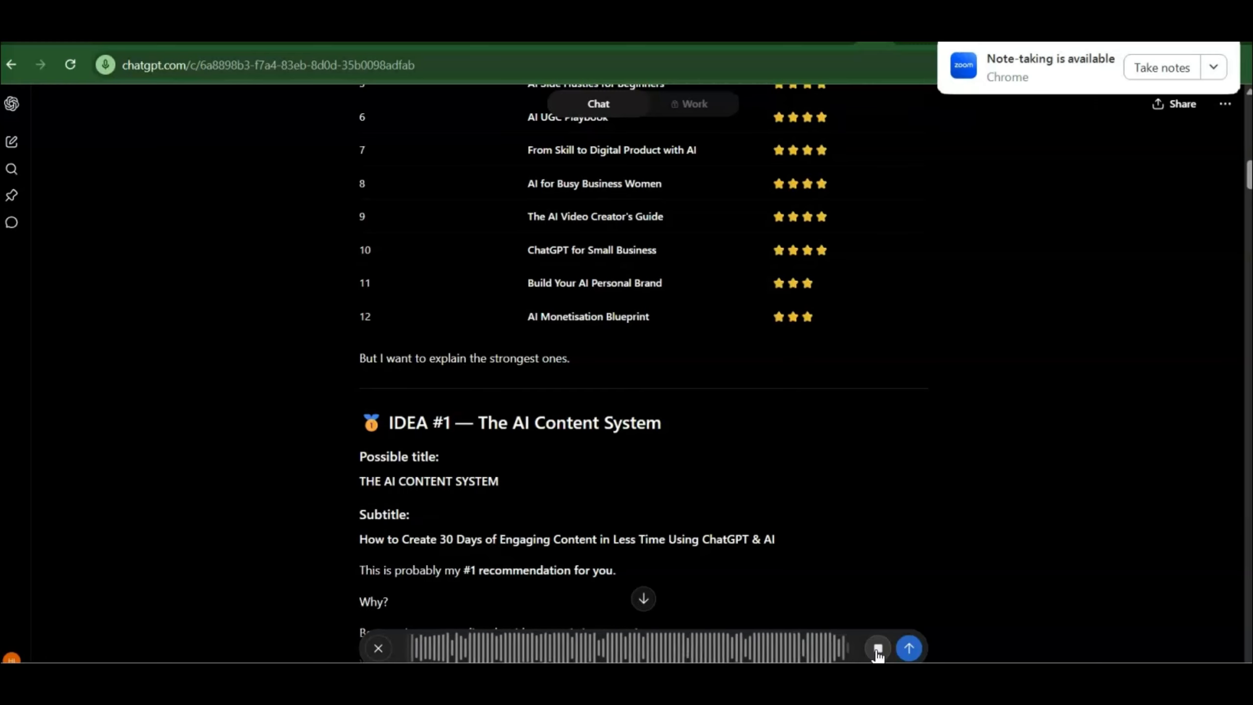
pyautogui.click(877, 648)
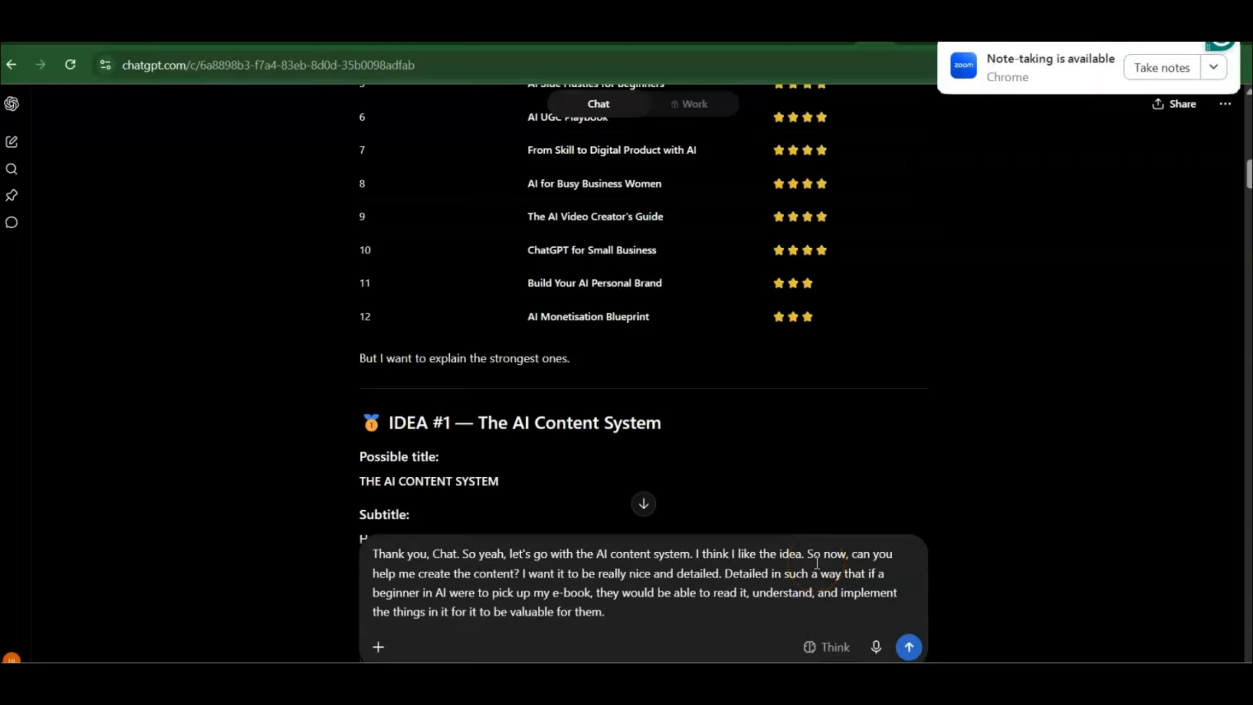
pyautogui.click(910, 647)
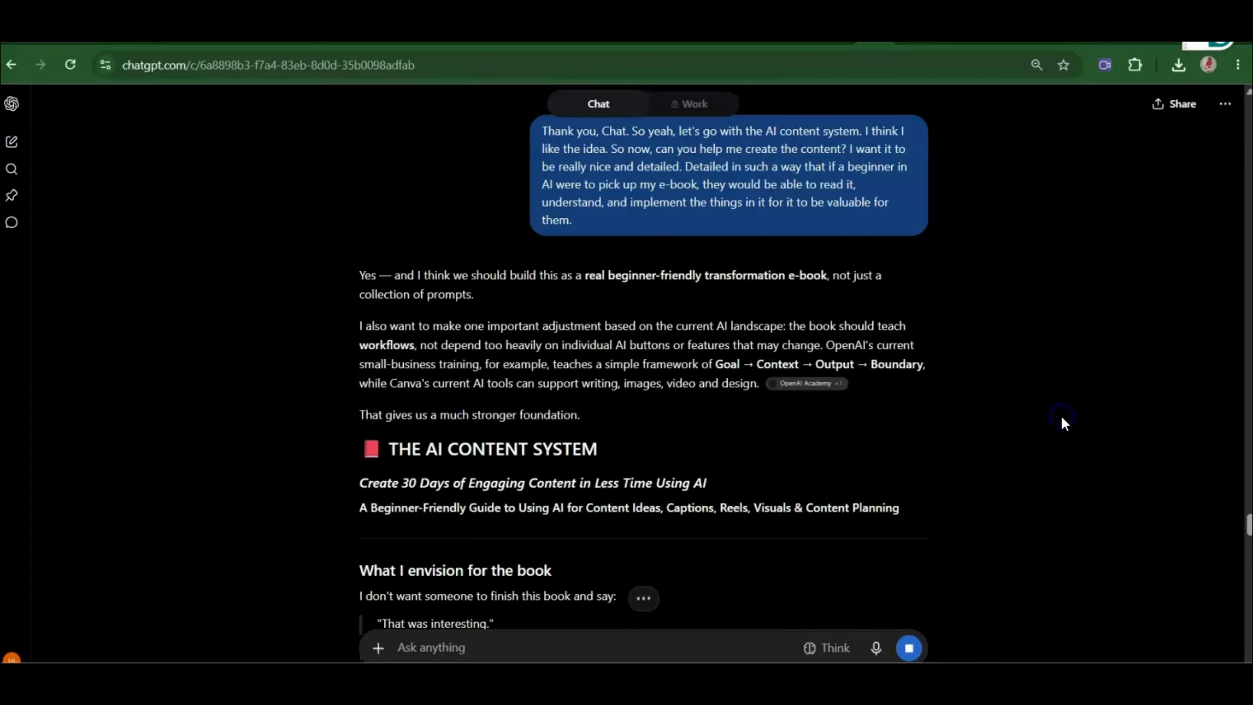
# Step: Review the generated e-book draft from the title, disclaimer and welcome sections into the first chapters, dismissing the memory upgrade offer
pyautogui.scroll(-3, 1062, 419)
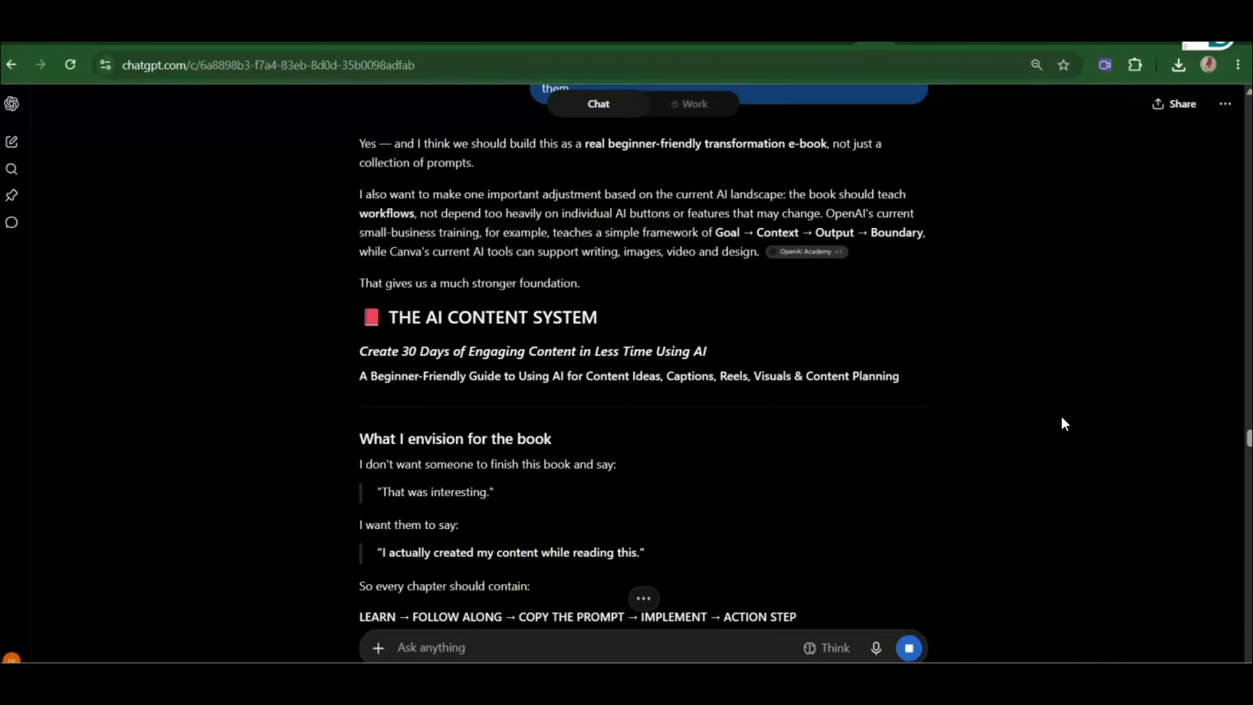
pyautogui.scroll(-2, 1061, 415)
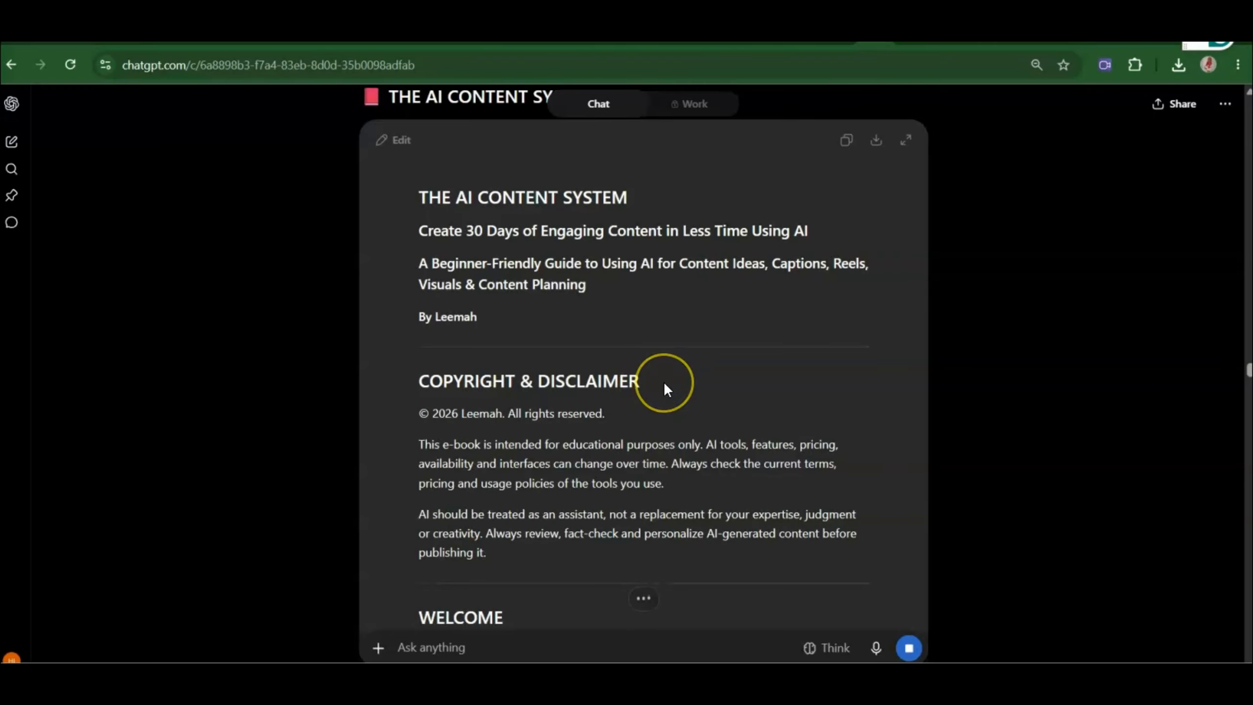
pyautogui.scroll(-3, 663, 383)
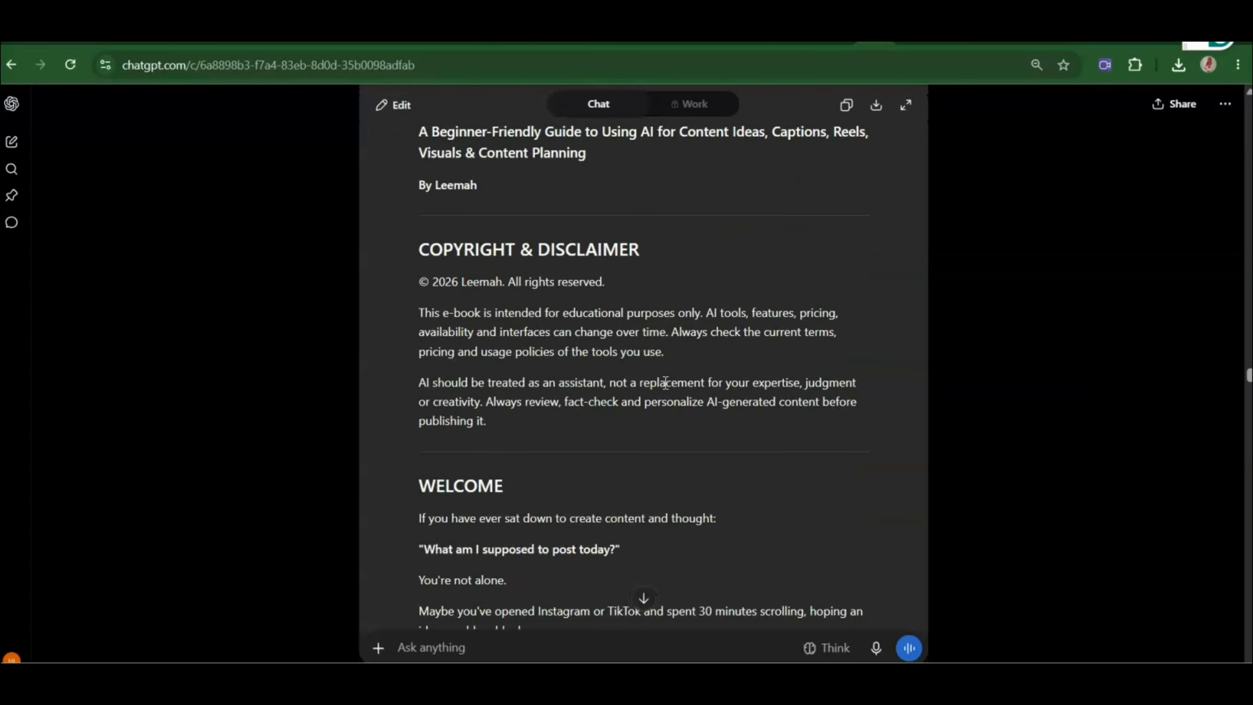
pyautogui.scroll(-6, 665, 382)
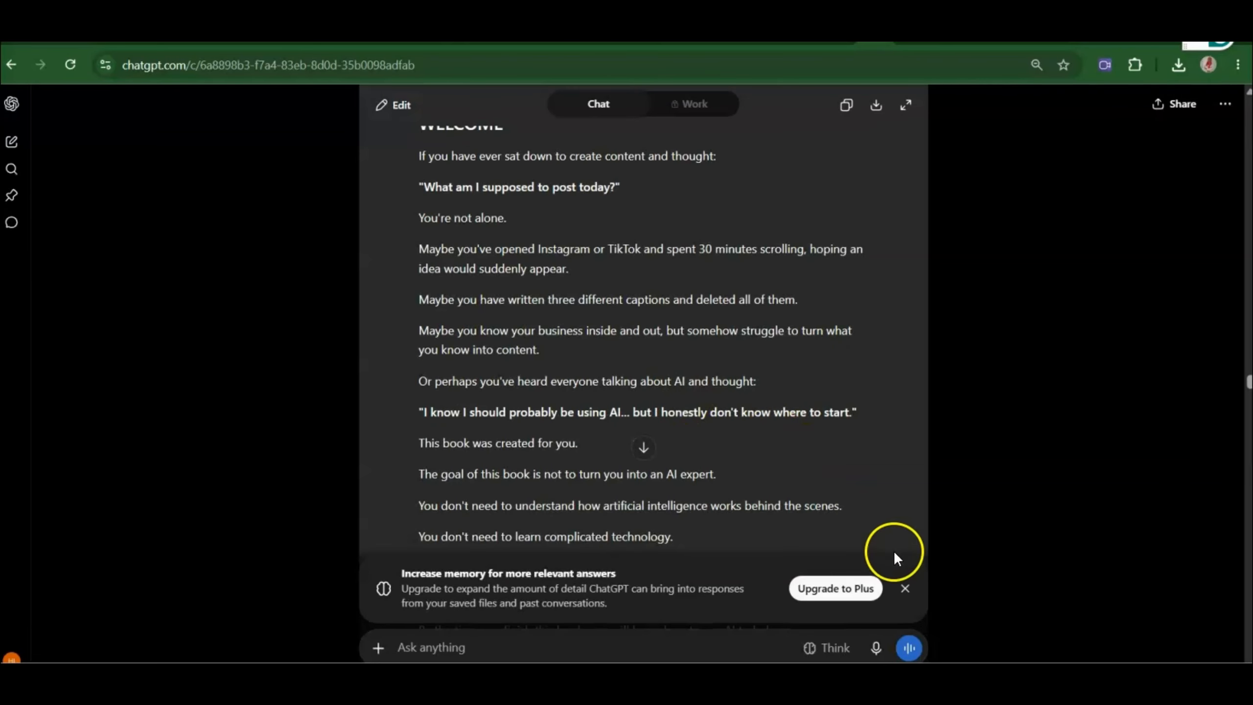
pyautogui.click(904, 588)
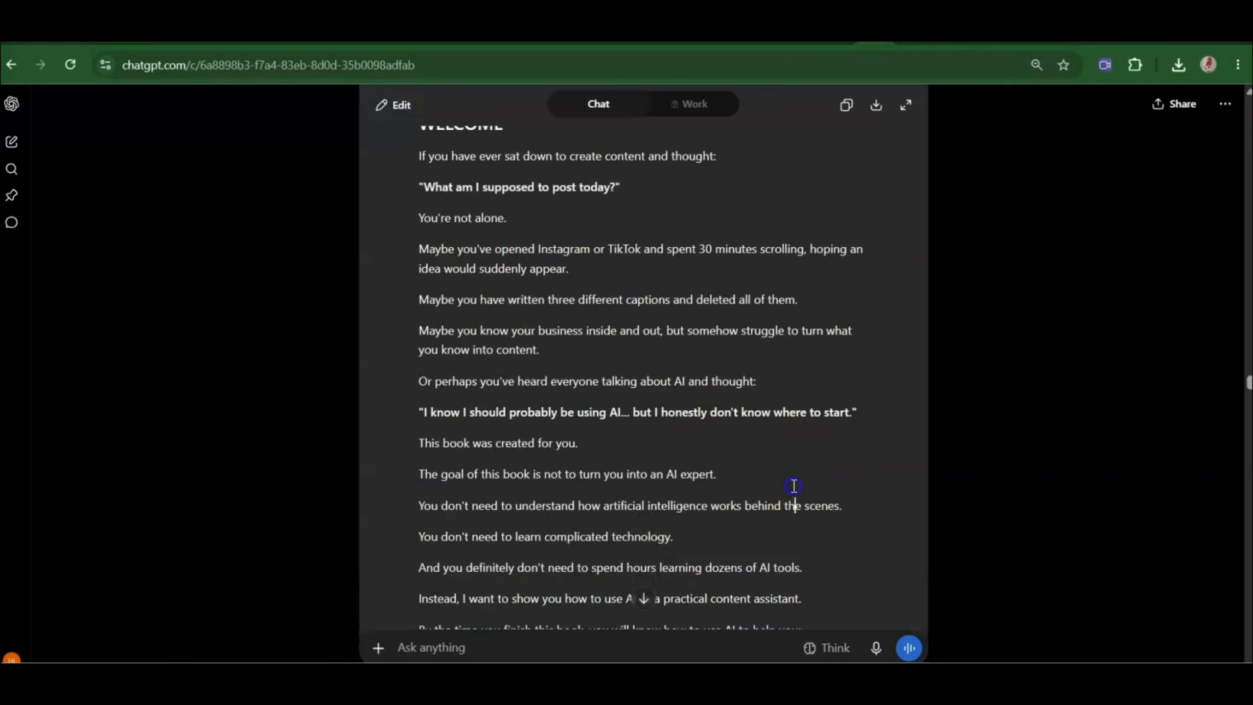
pyautogui.scroll(-5, 792, 484)
pyautogui.scroll(-12, 794, 485)
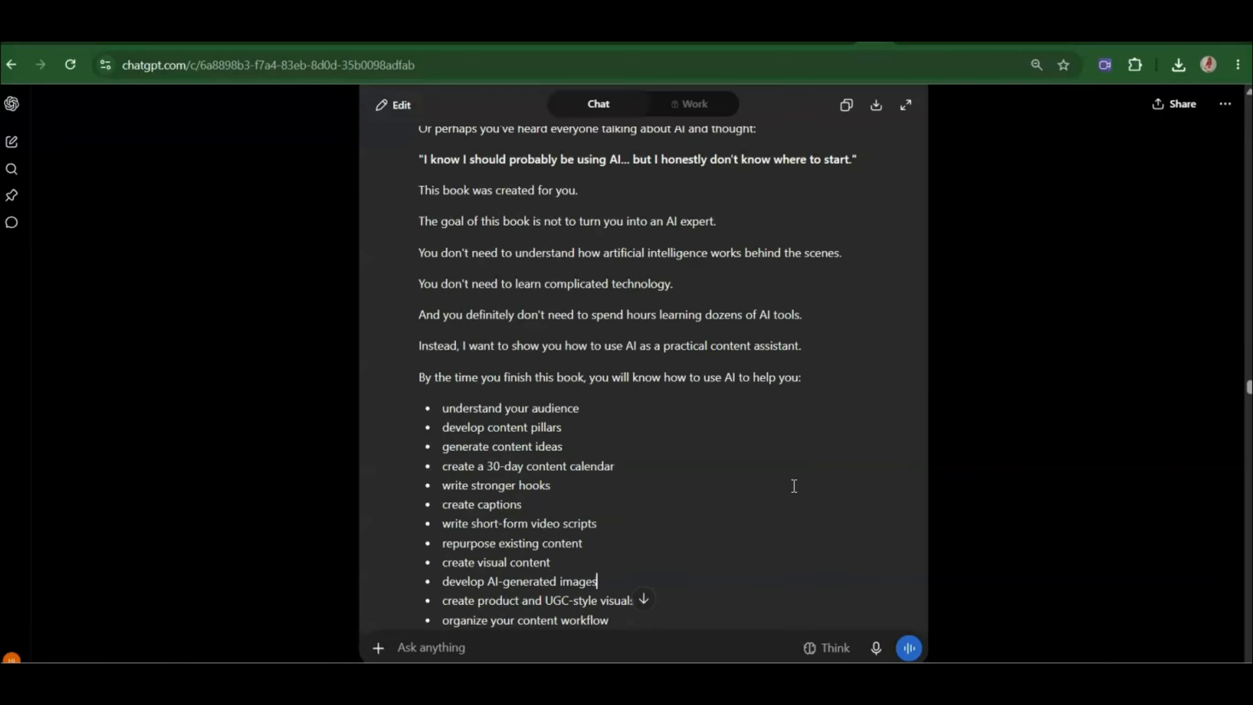
pyautogui.scroll(-9, 794, 485)
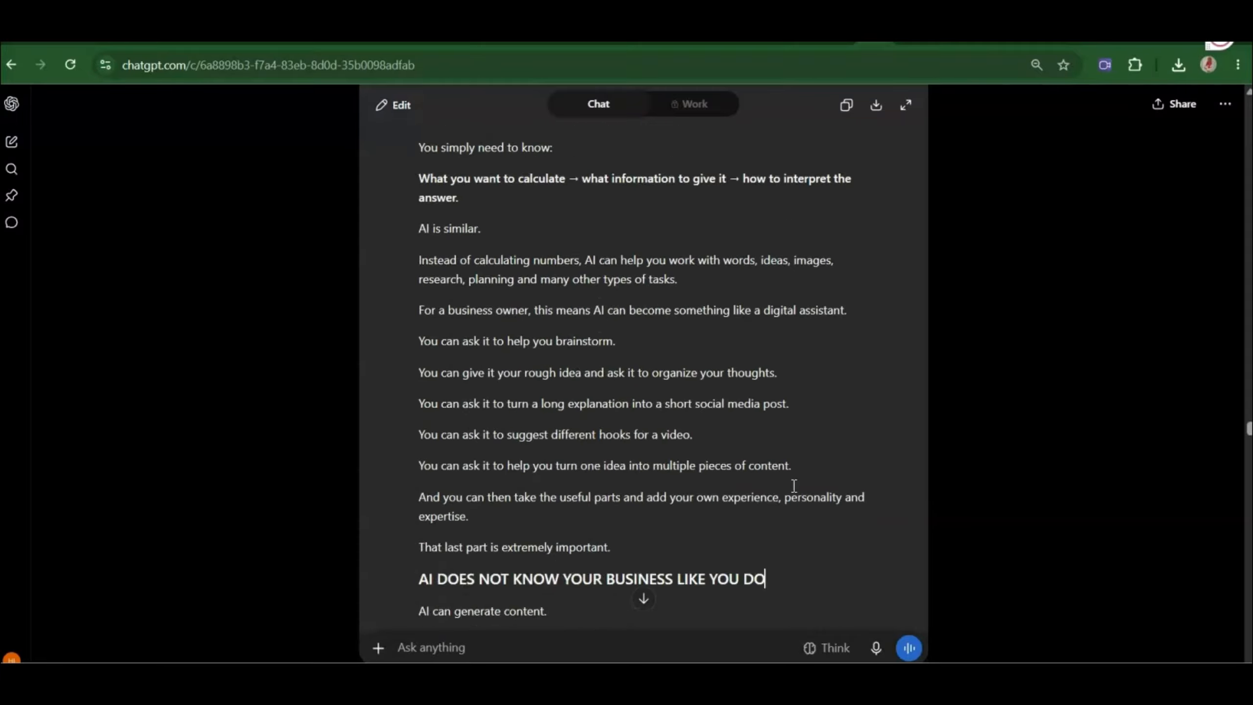
pyautogui.press('Down')
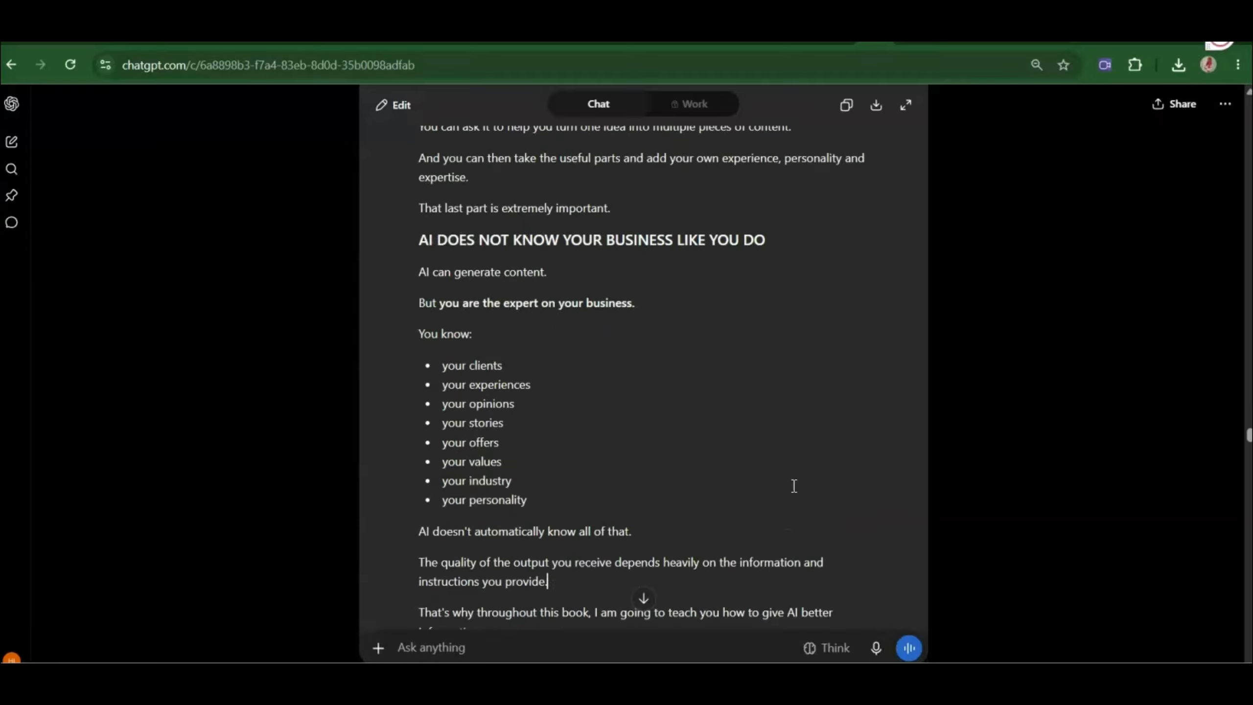
# Step: At the end of the reply, dictate and send a request for a cover page or cover concepts to pick from
pyautogui.click(641, 604)
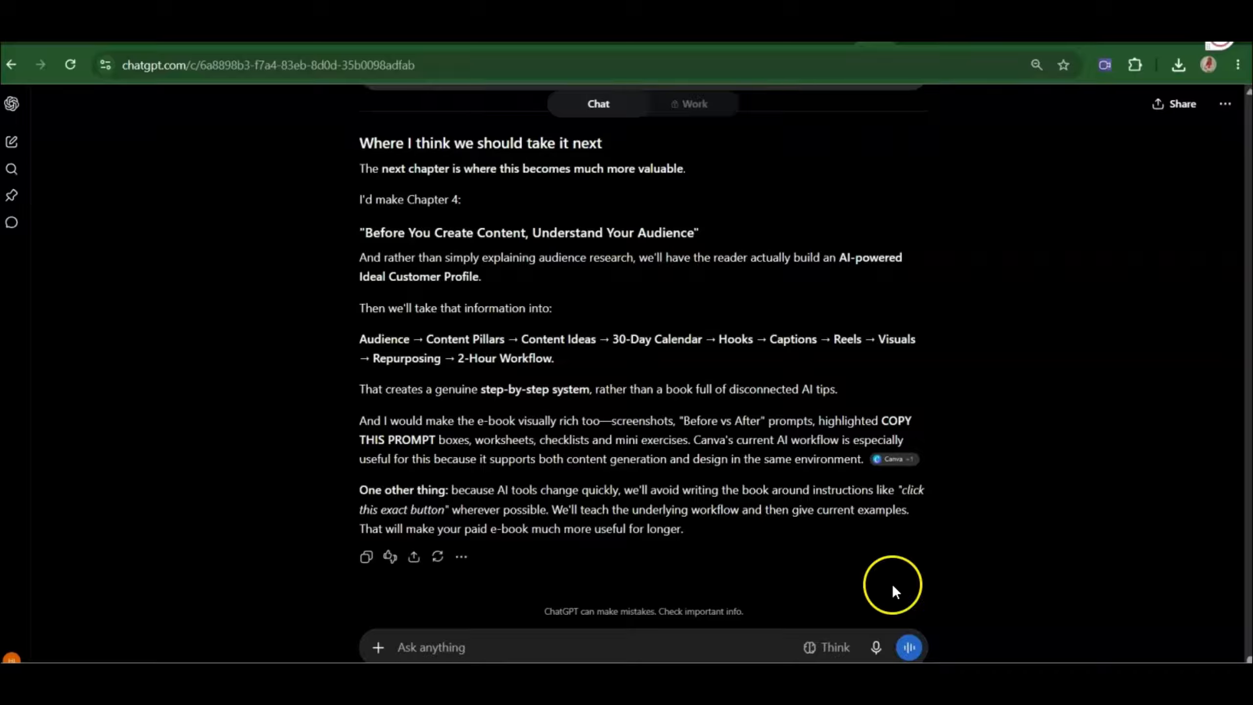
pyautogui.click(869, 650)
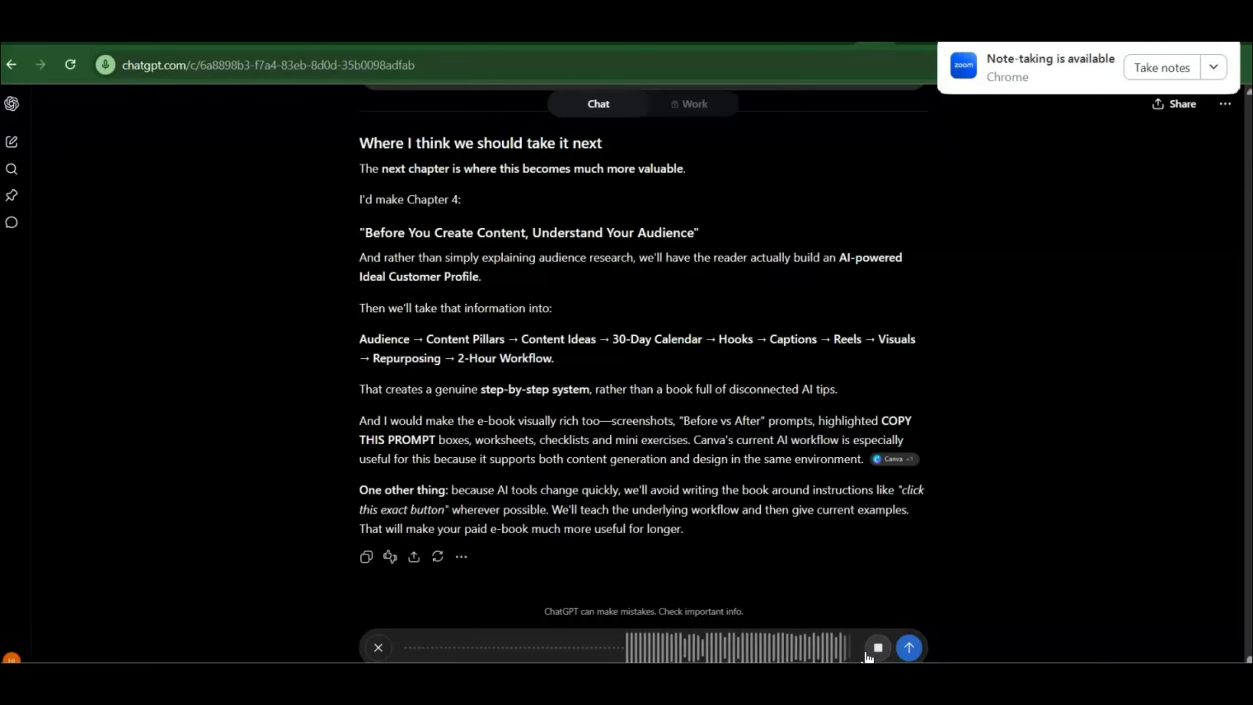
pyautogui.click(876, 648)
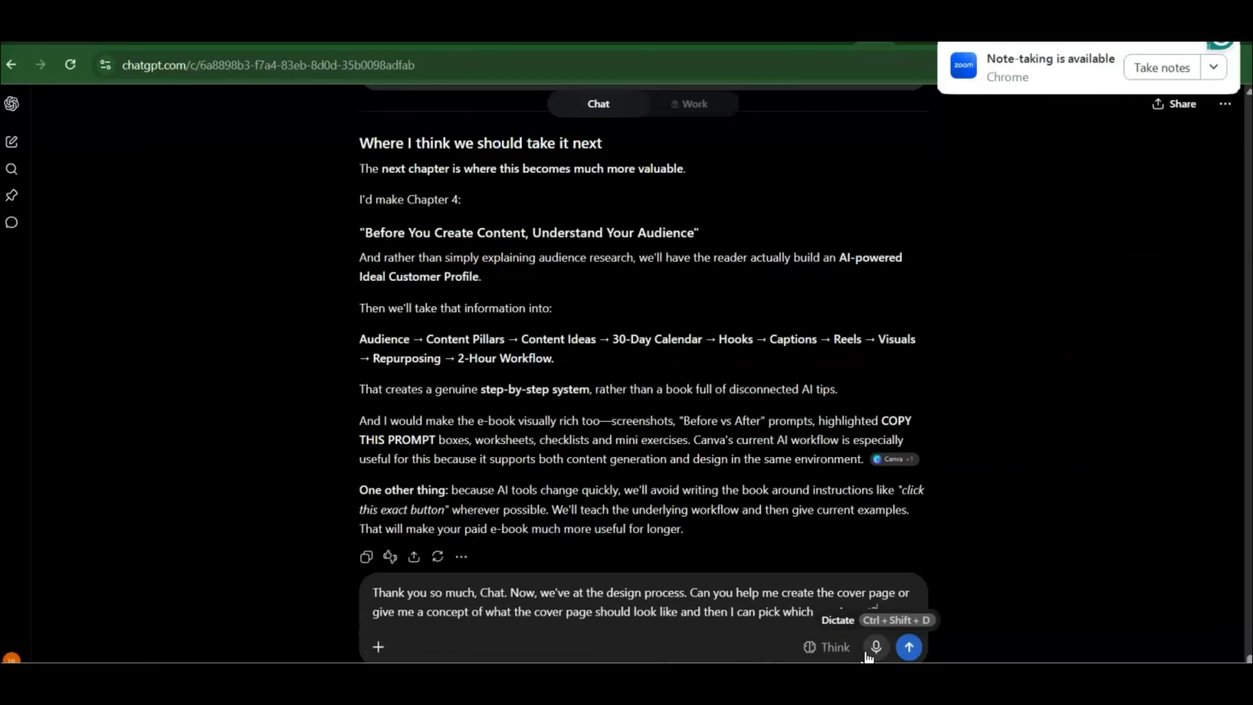
pyautogui.click(909, 647)
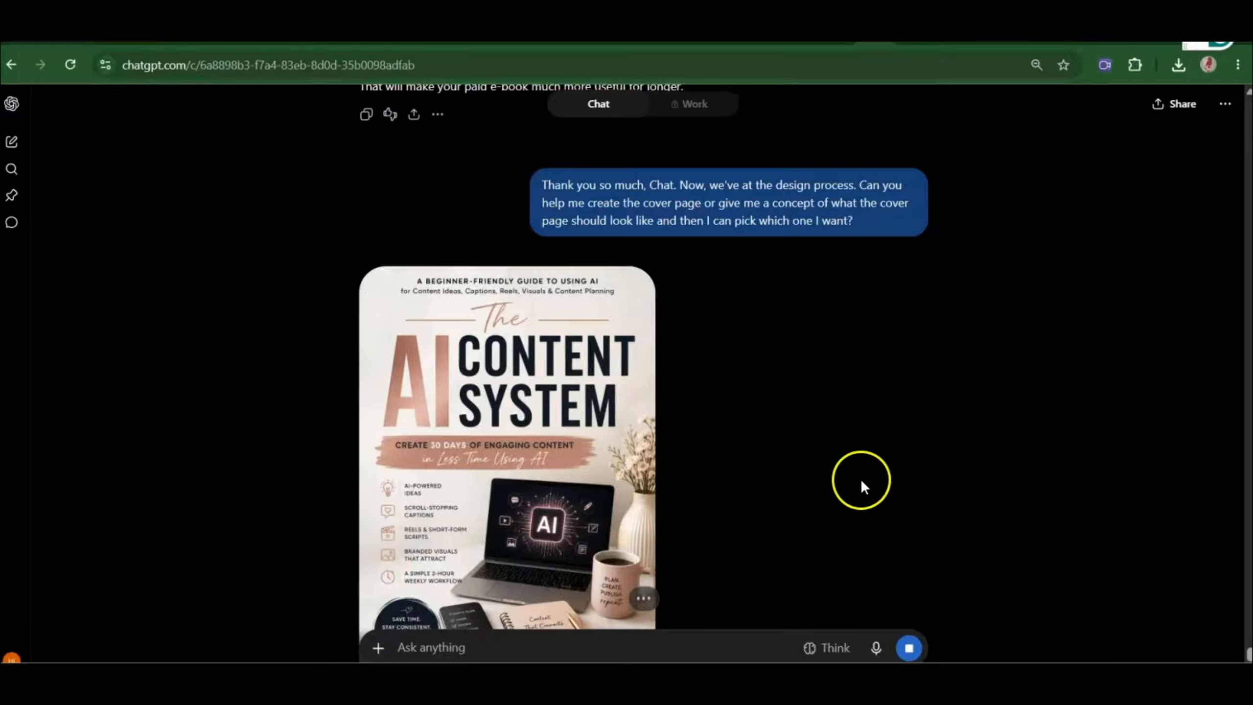
# Step: Open the generated cover image and dictate an edit request for a pink-themed cover with the author's full name
pyautogui.scroll(-3, 858, 481)
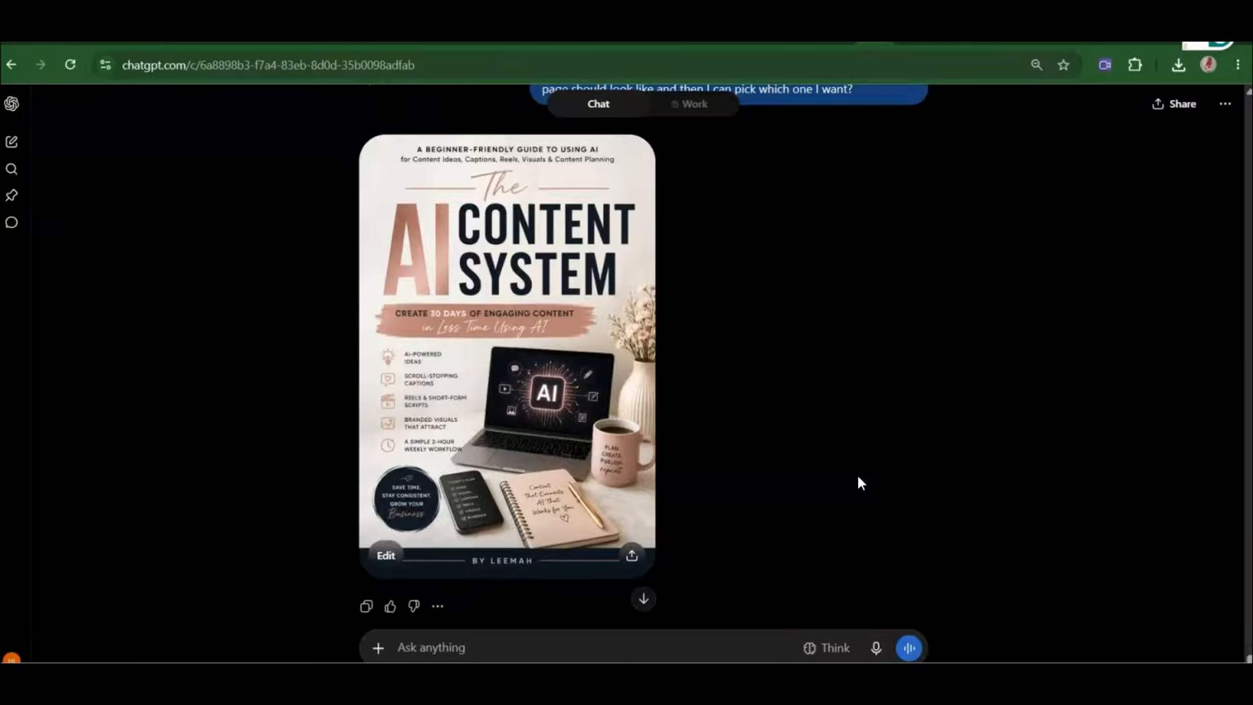
pyautogui.scroll(1, 437, 514)
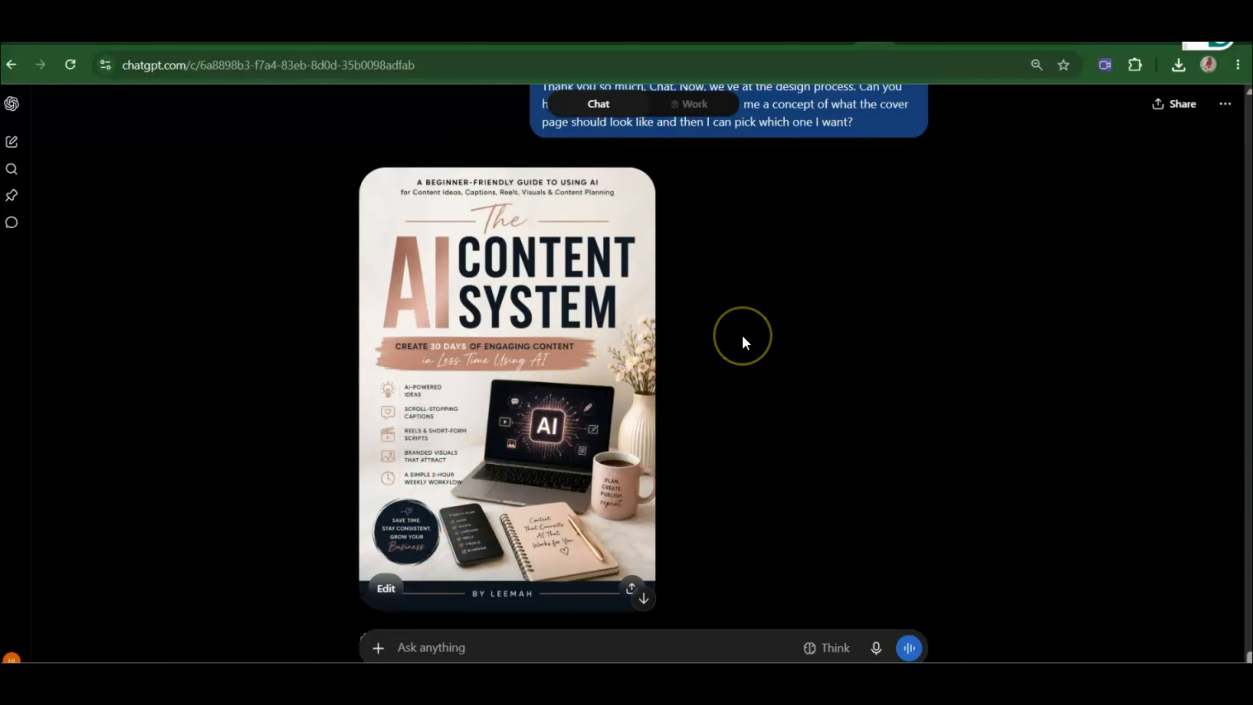
pyautogui.click(523, 384)
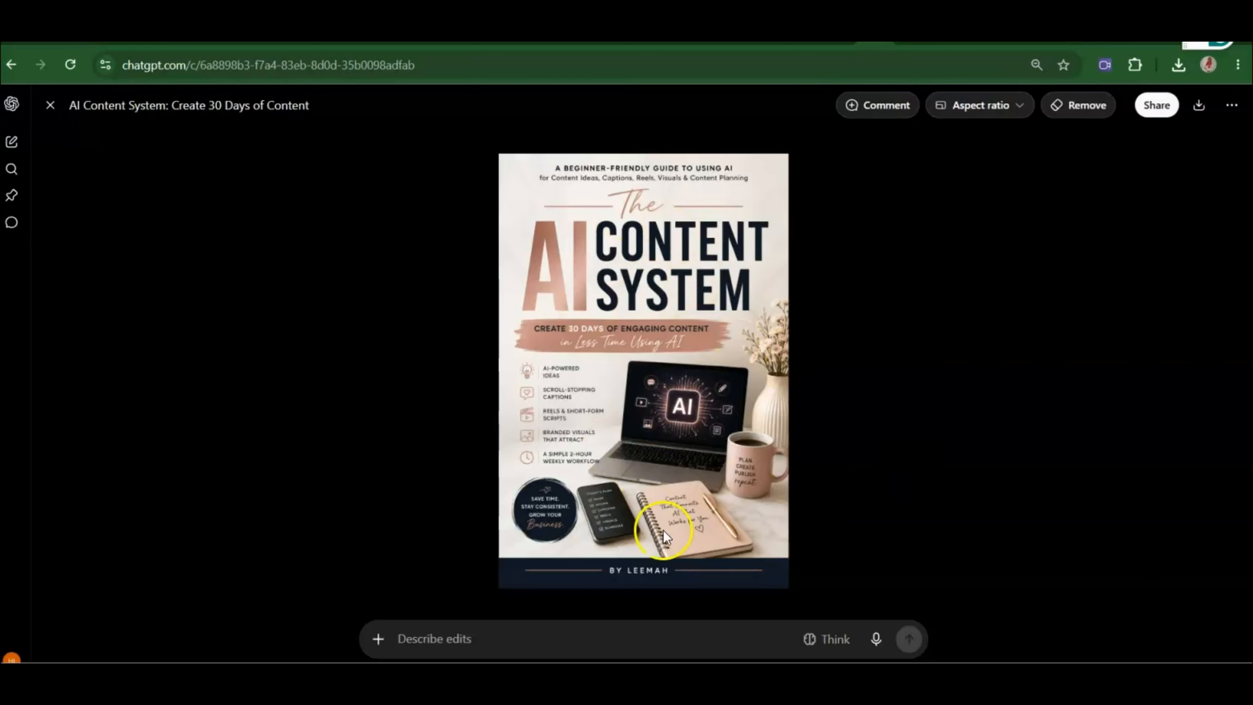
pyautogui.click(877, 641)
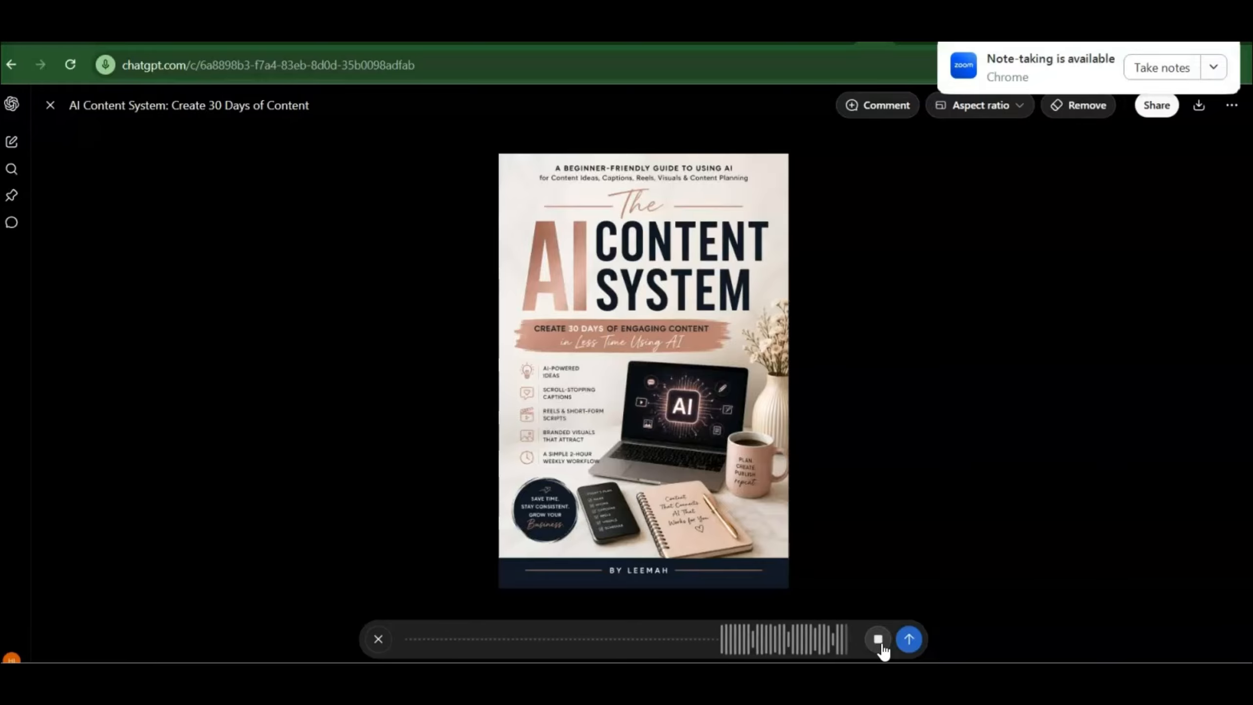
pyautogui.click(881, 644)
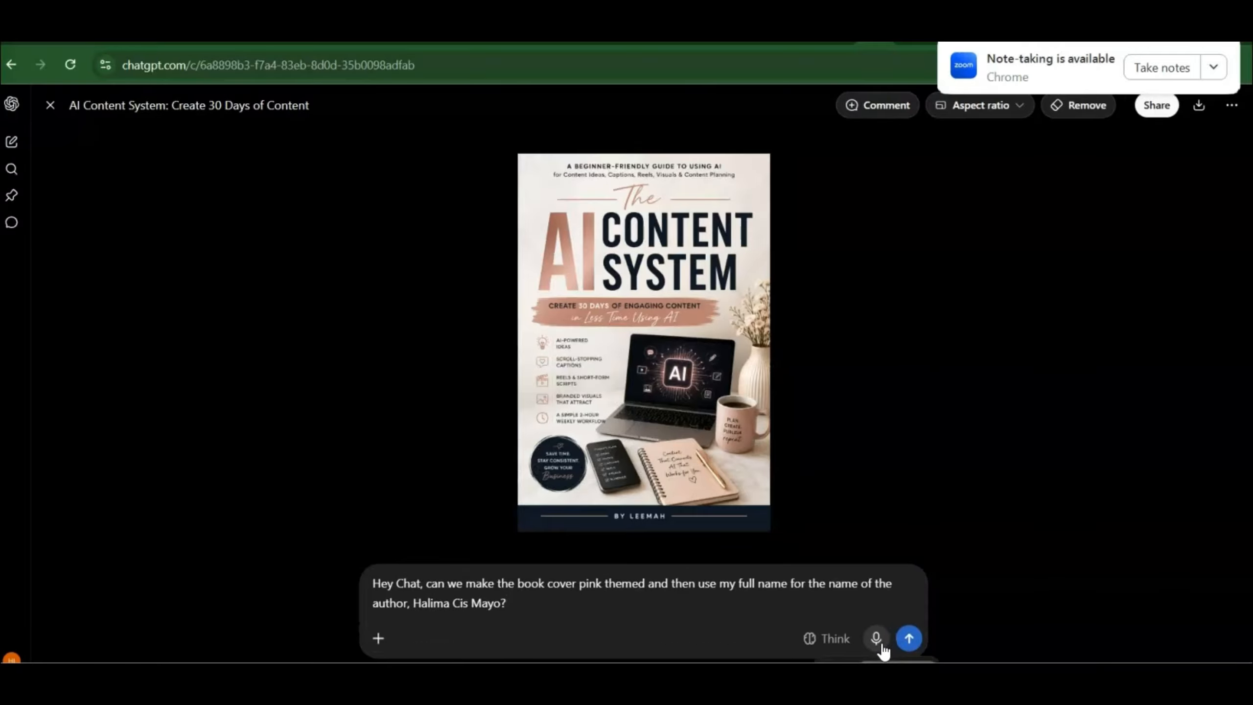
# Step: Correct the misheard author's full name in the edit request and submit it
pyautogui.click(517, 618)
pyautogui.press('Left')
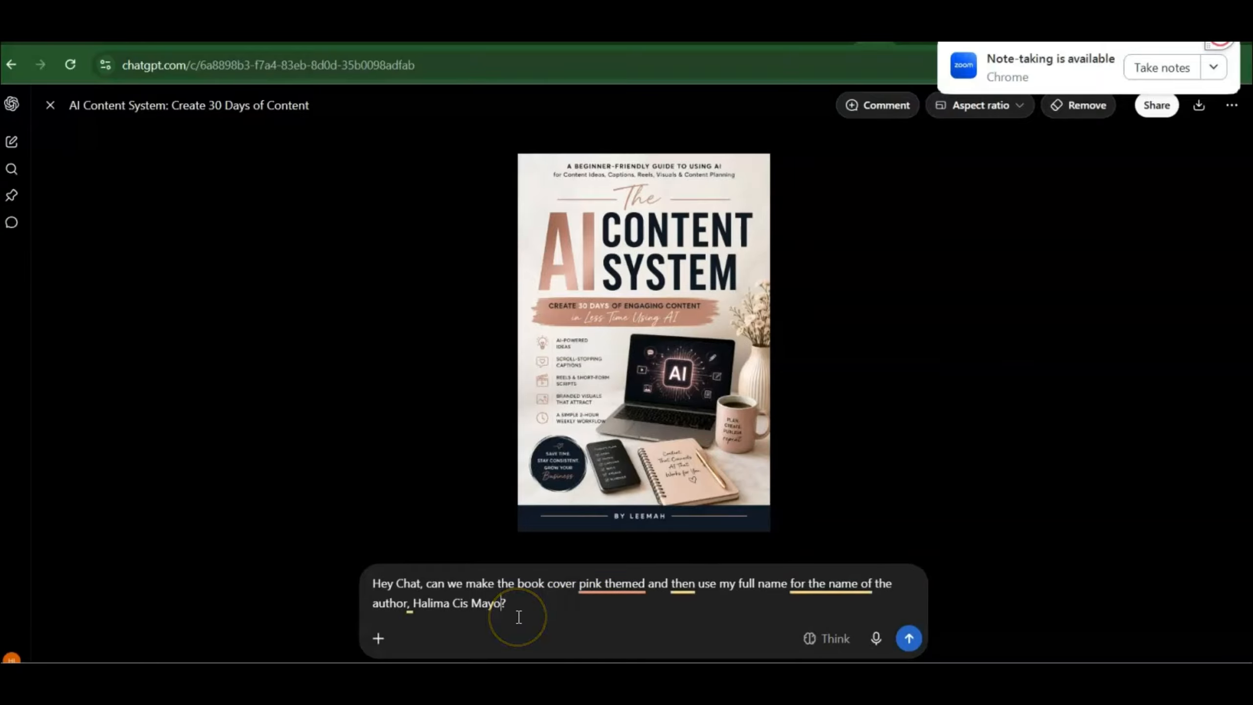
pyautogui.press('BackSpace')
pyautogui.press('BackSpace')
pyautogui.press('BackSpace')
pyautogui.press('BackSpace')
pyautogui.press('BackSpace')
pyautogui.press('BackSpace')
pyautogui.press('BackSpace')
pyautogui.press('BackSpace')
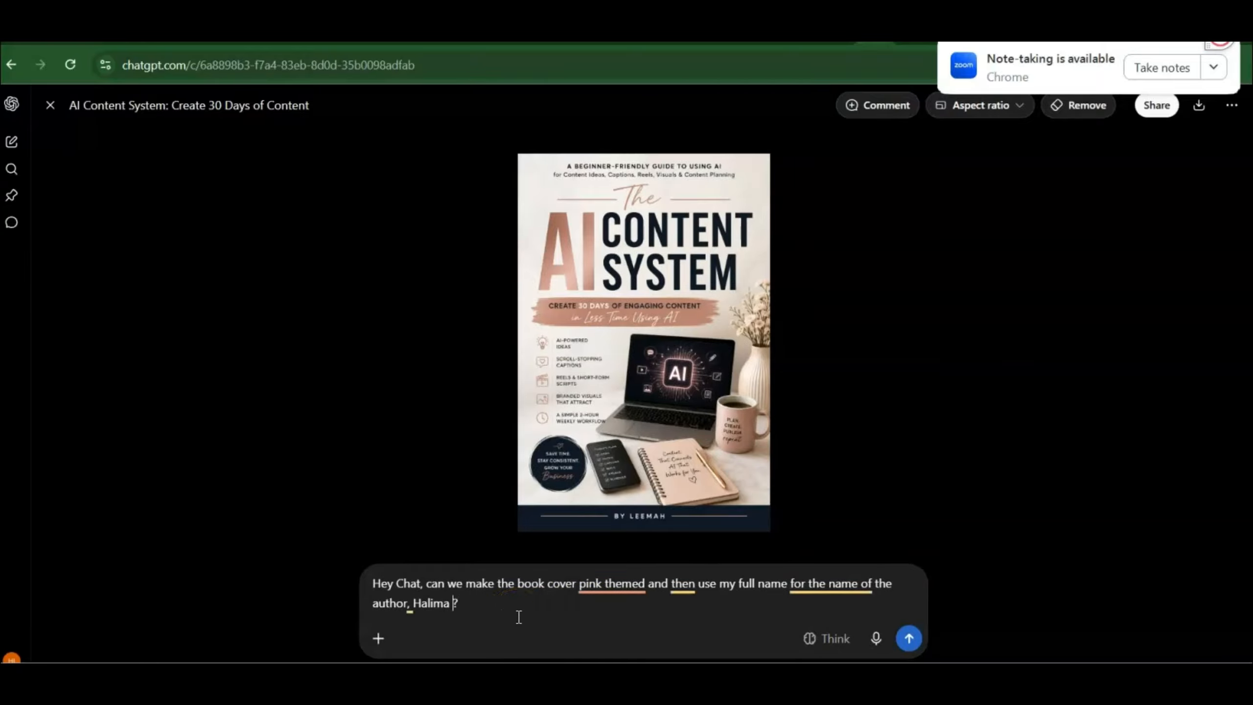
pyautogui.write('t Ismail')
pyautogui.press('Return')
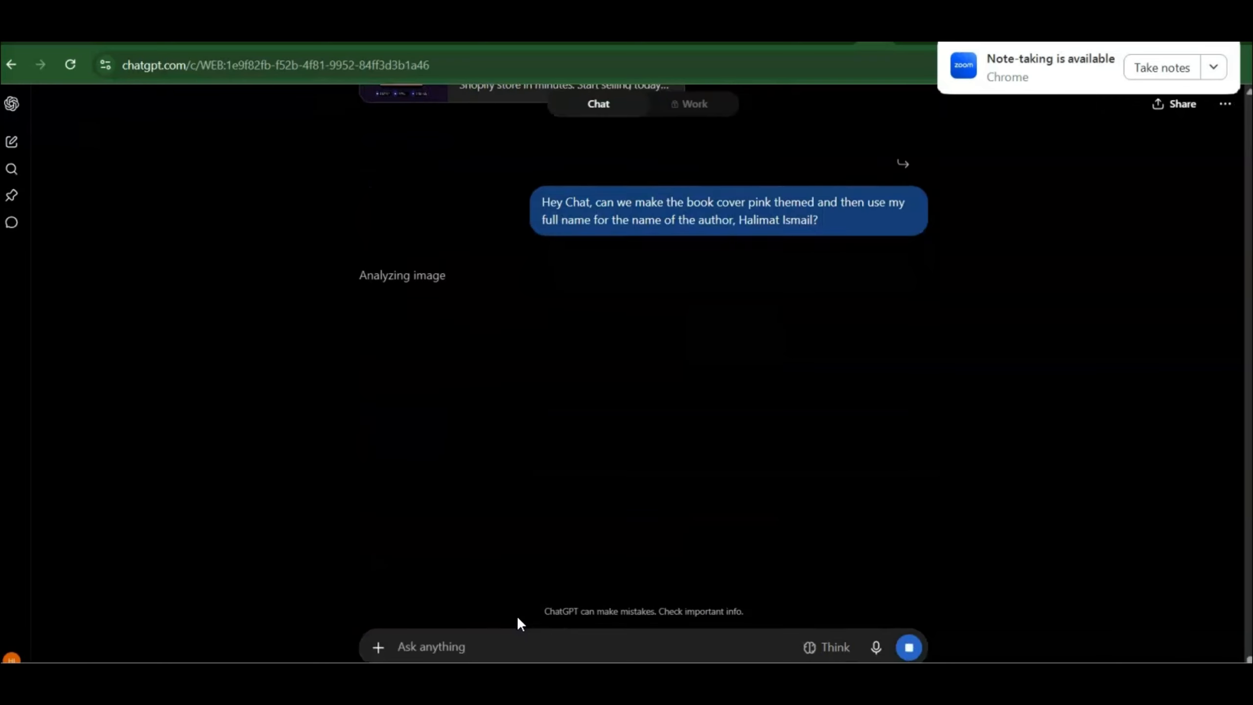
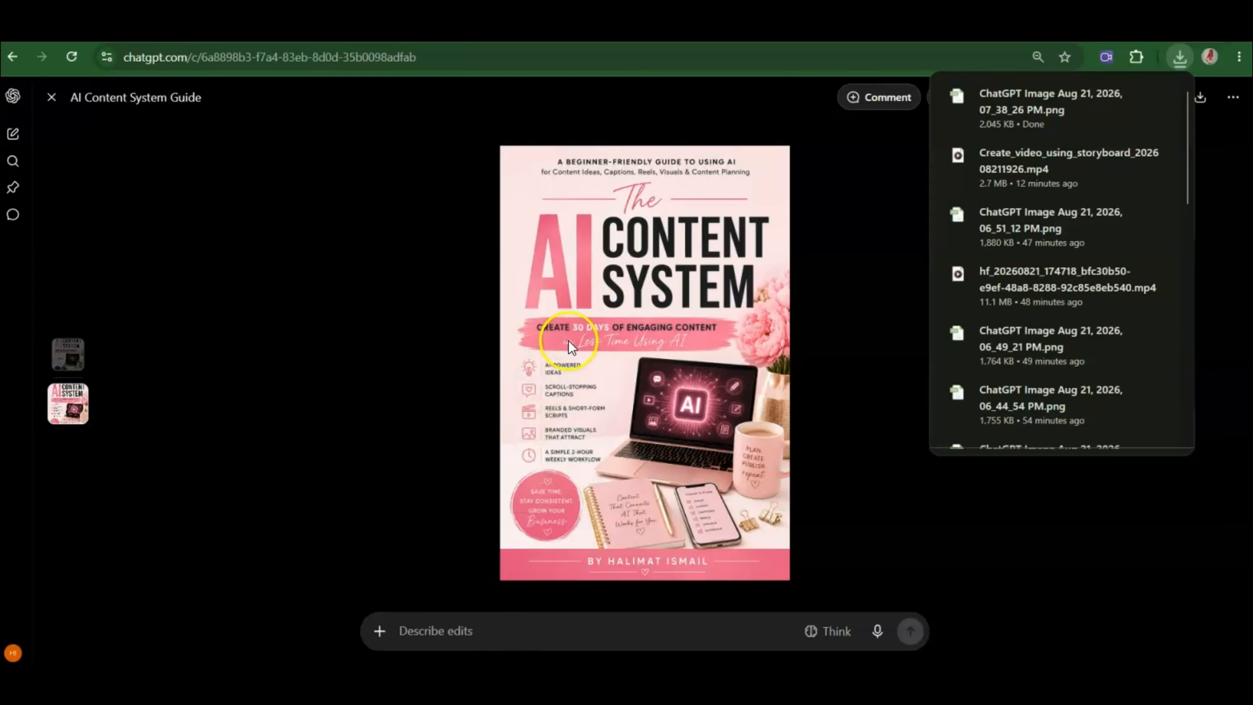
# Step: Close the enlarged pink cover, then dictate and send a request to design the next page of the e-book
pyautogui.click(51, 104)
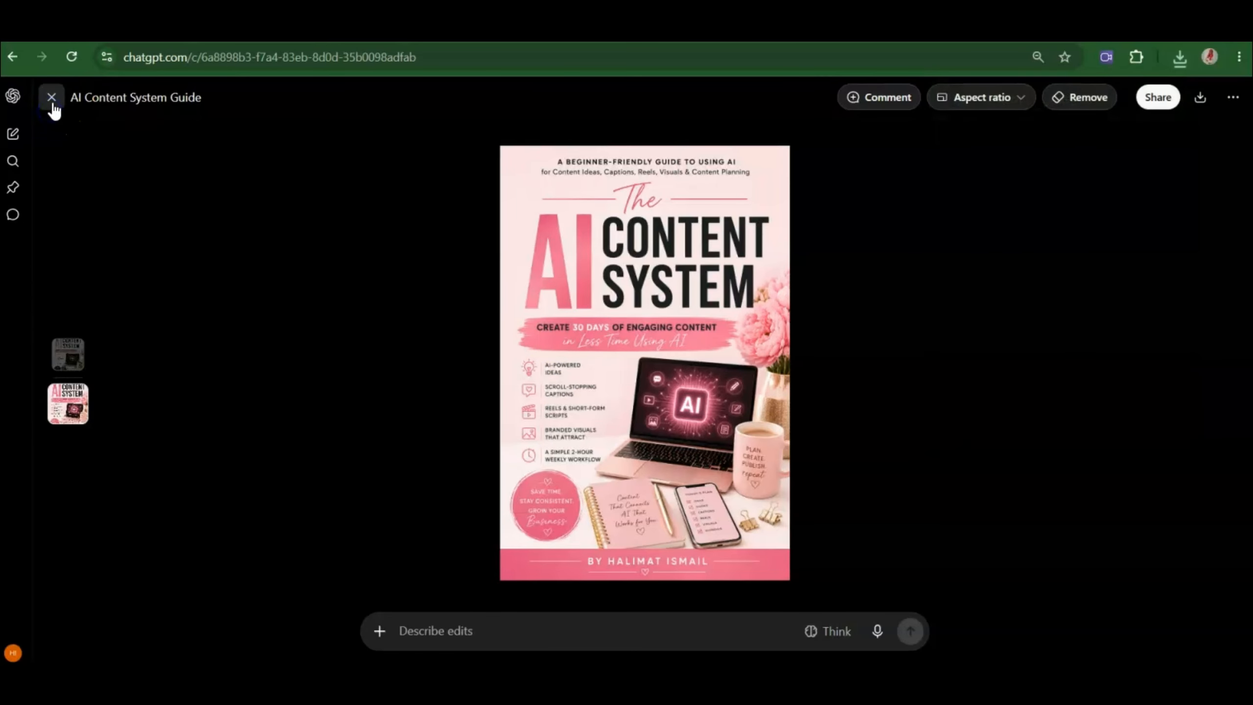
pyautogui.click(52, 105)
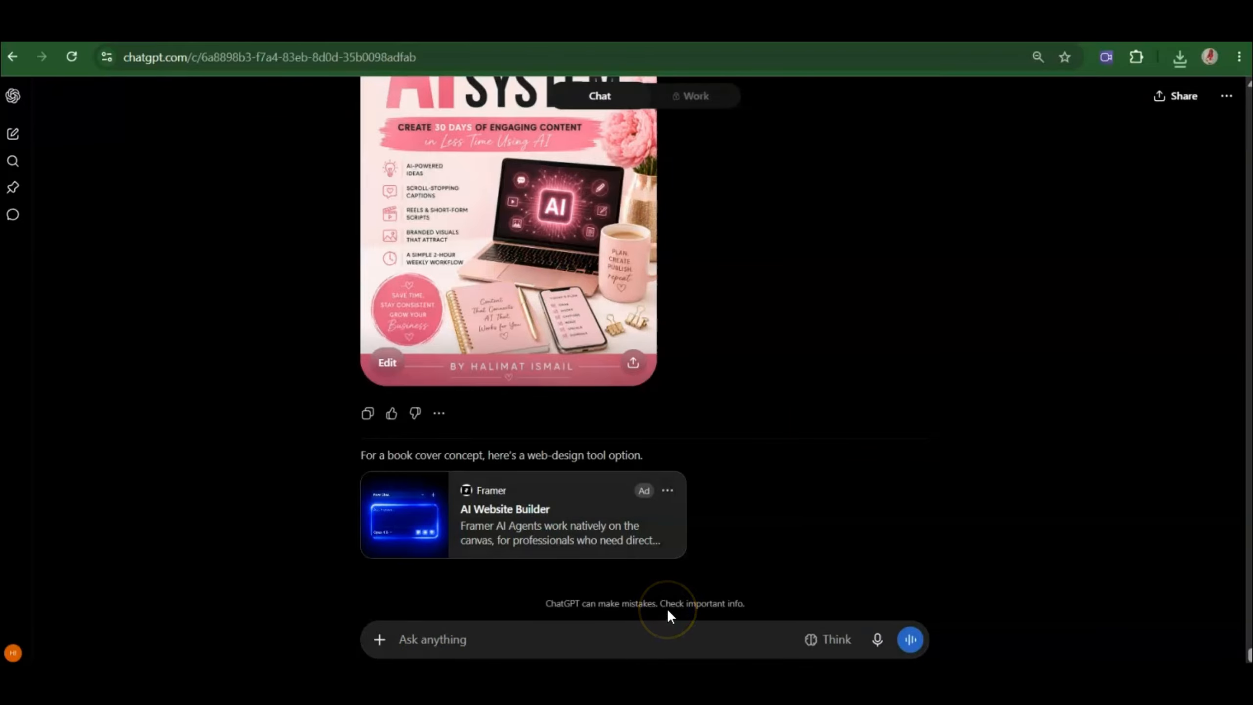
pyautogui.click(874, 639)
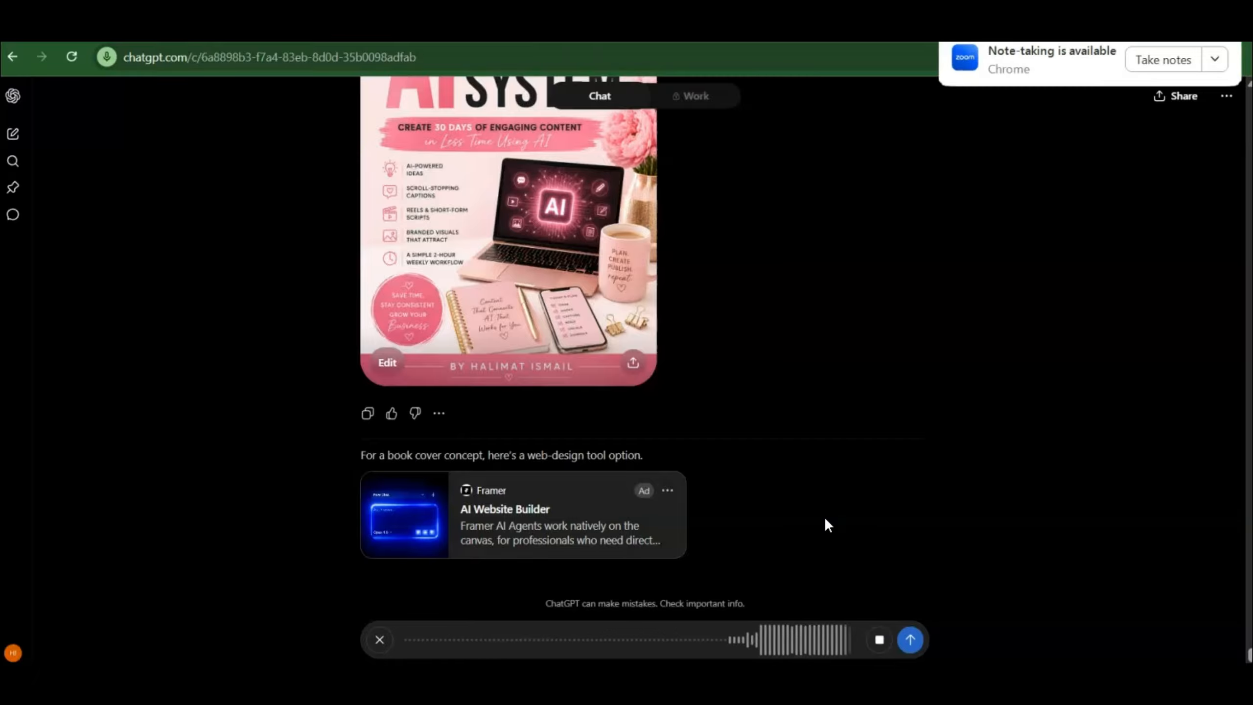
pyautogui.click(881, 641)
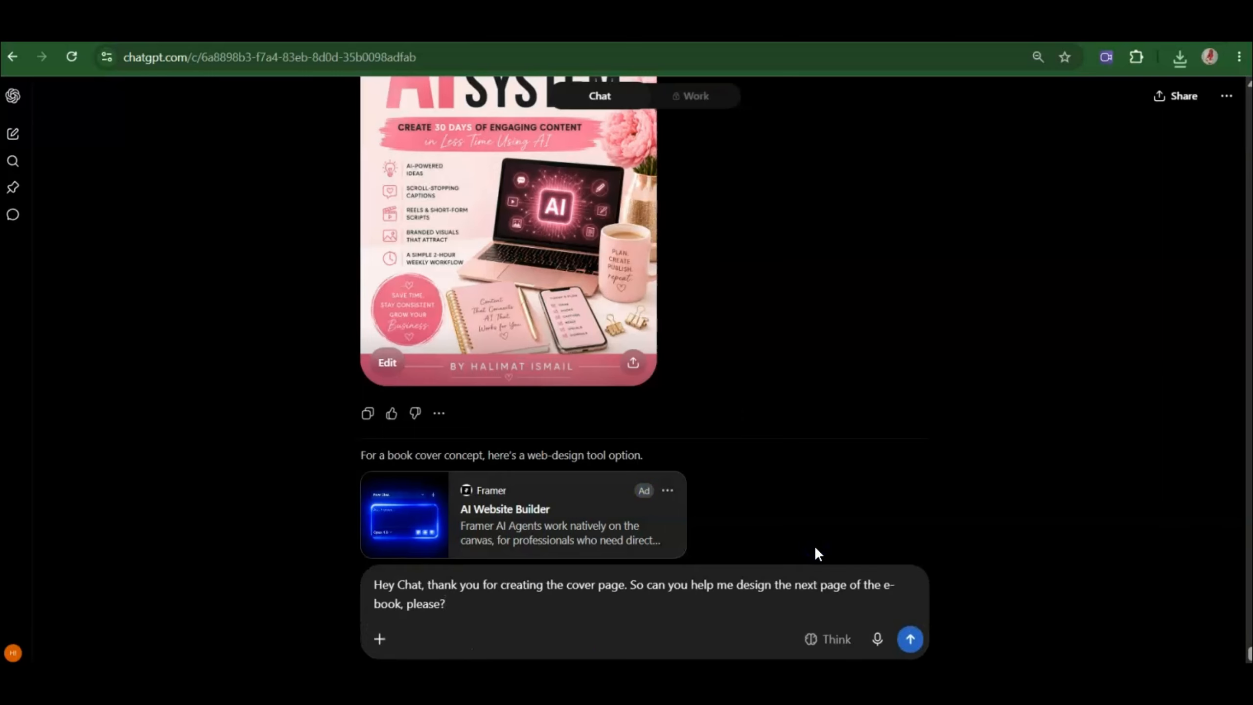
pyautogui.press('Return')
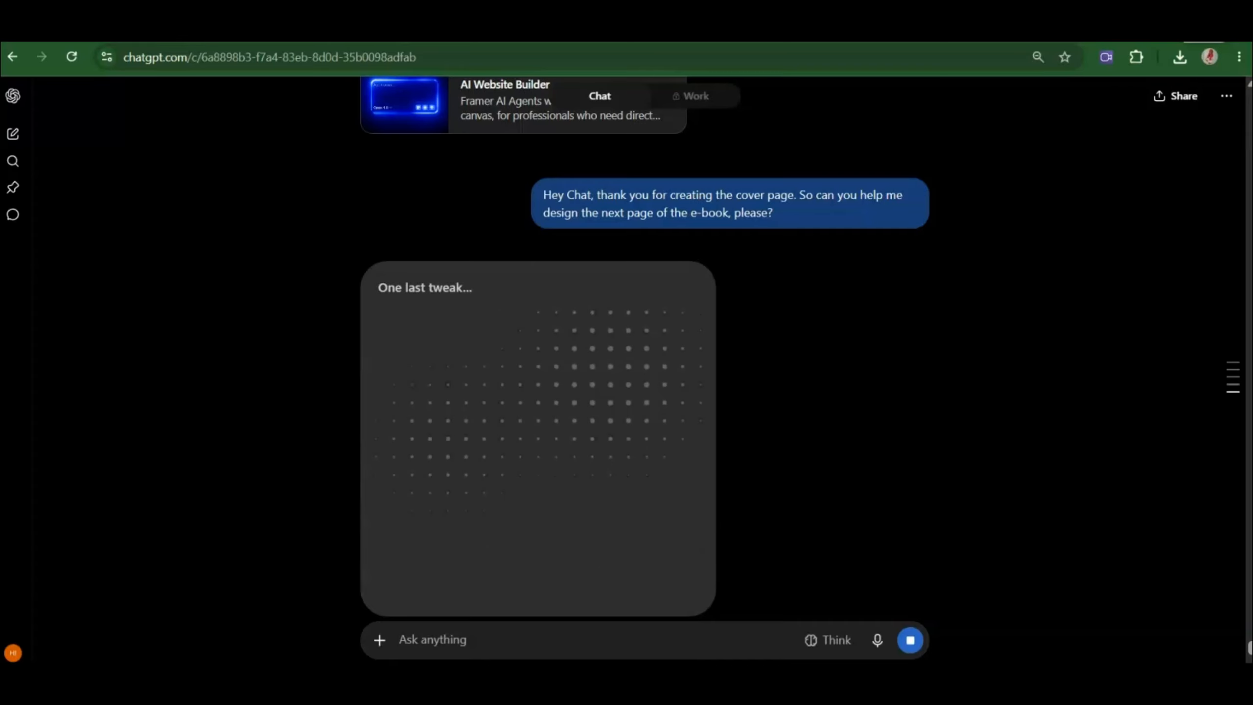
# Step: View the Chapter 4 page image enlarged, close it, and review the generated pages back through the chapters and Welcome page to the pink cover
pyautogui.click(616, 553)
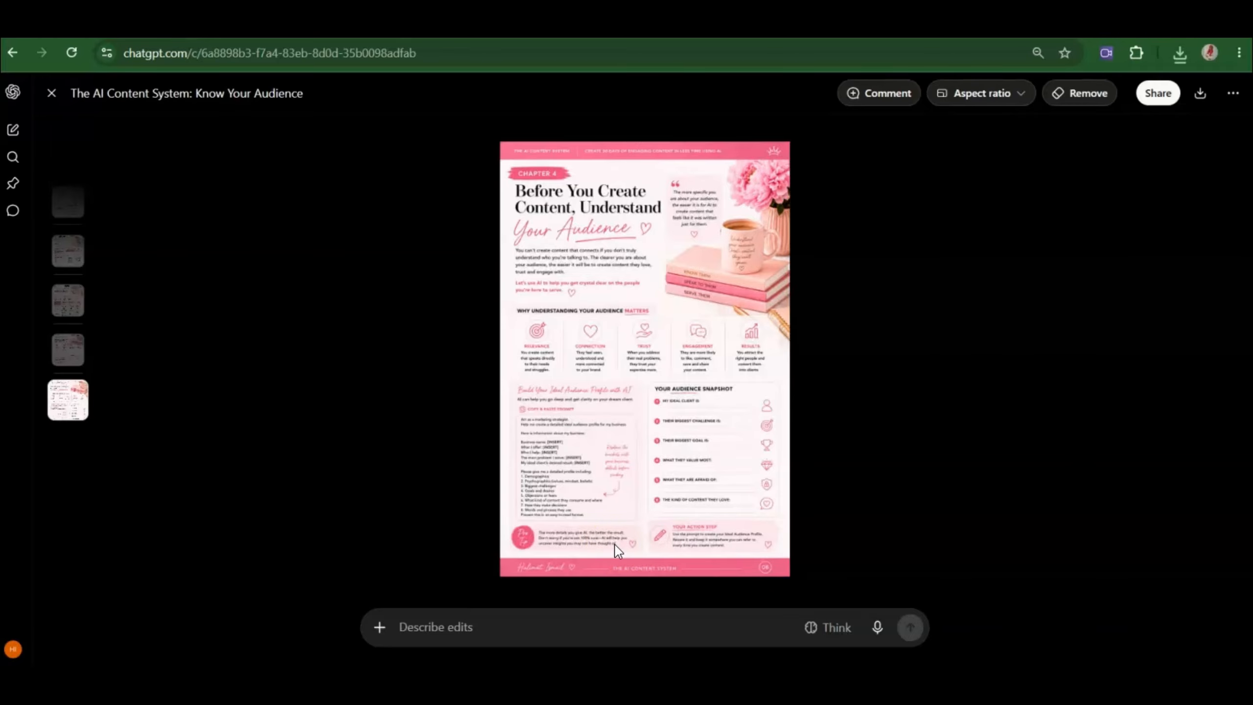
pyautogui.click(115, 305)
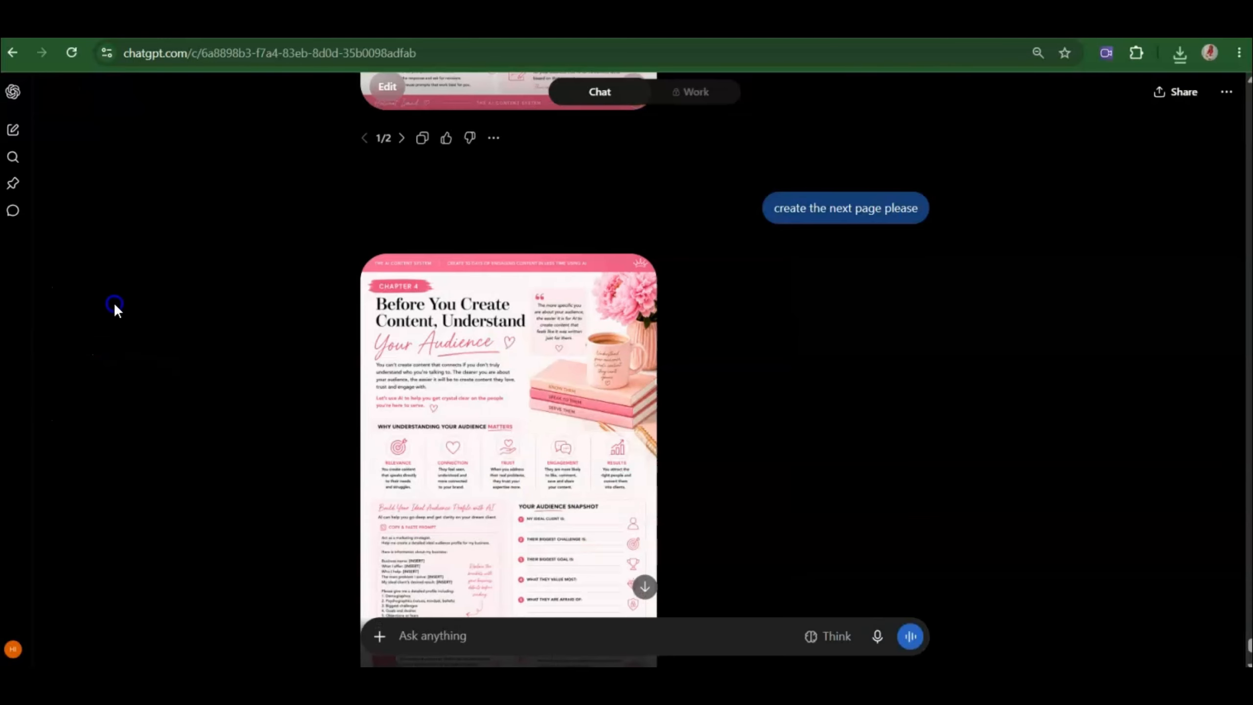
pyautogui.scroll(10, 723, 413)
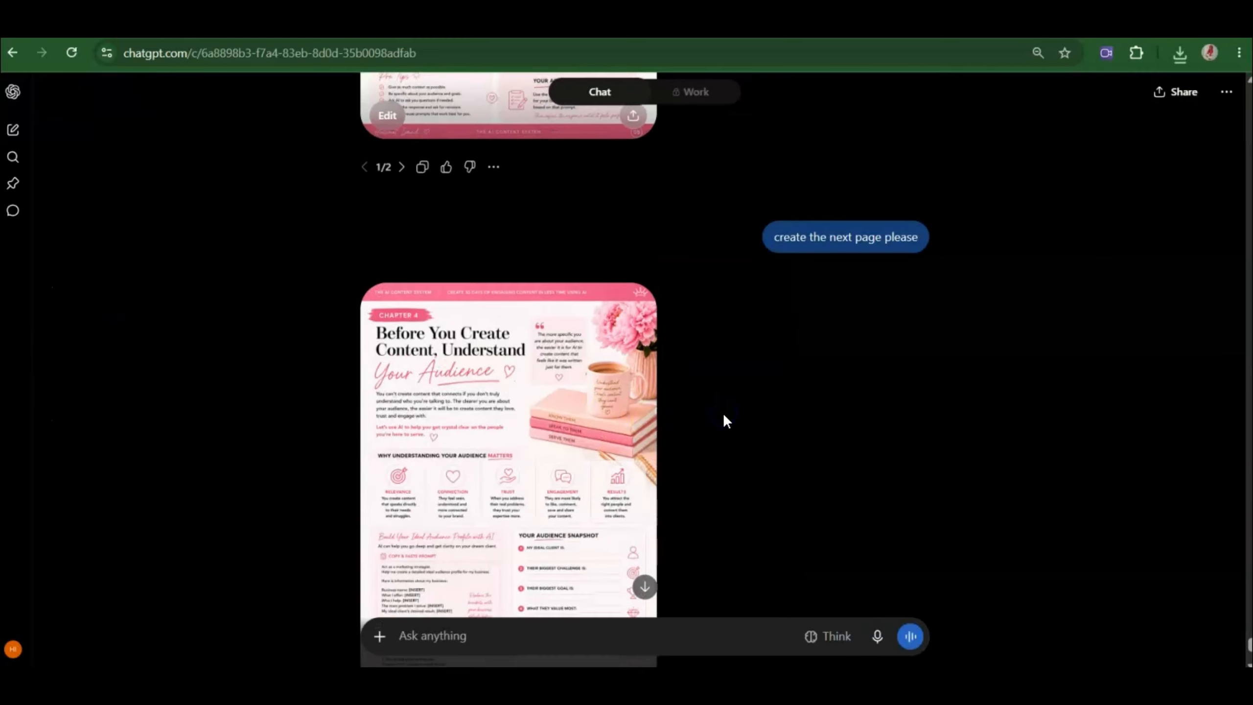
pyautogui.scroll(10, 723, 416)
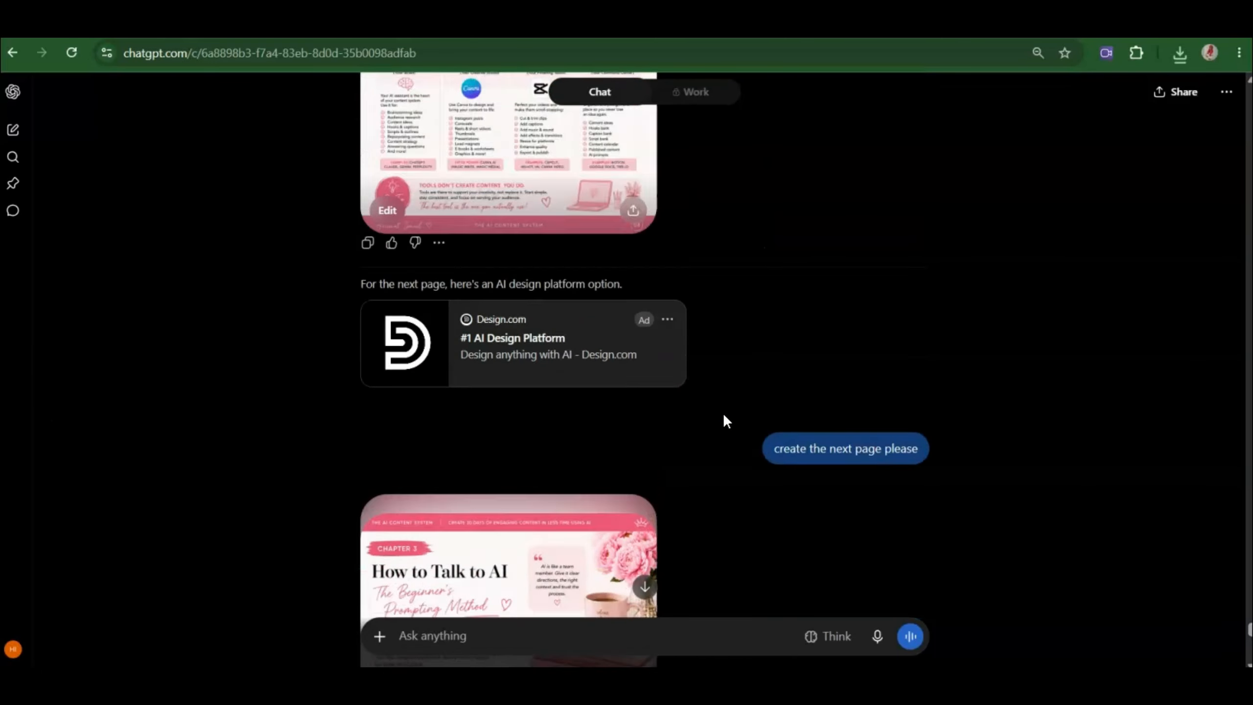
pyautogui.scroll(10, 724, 416)
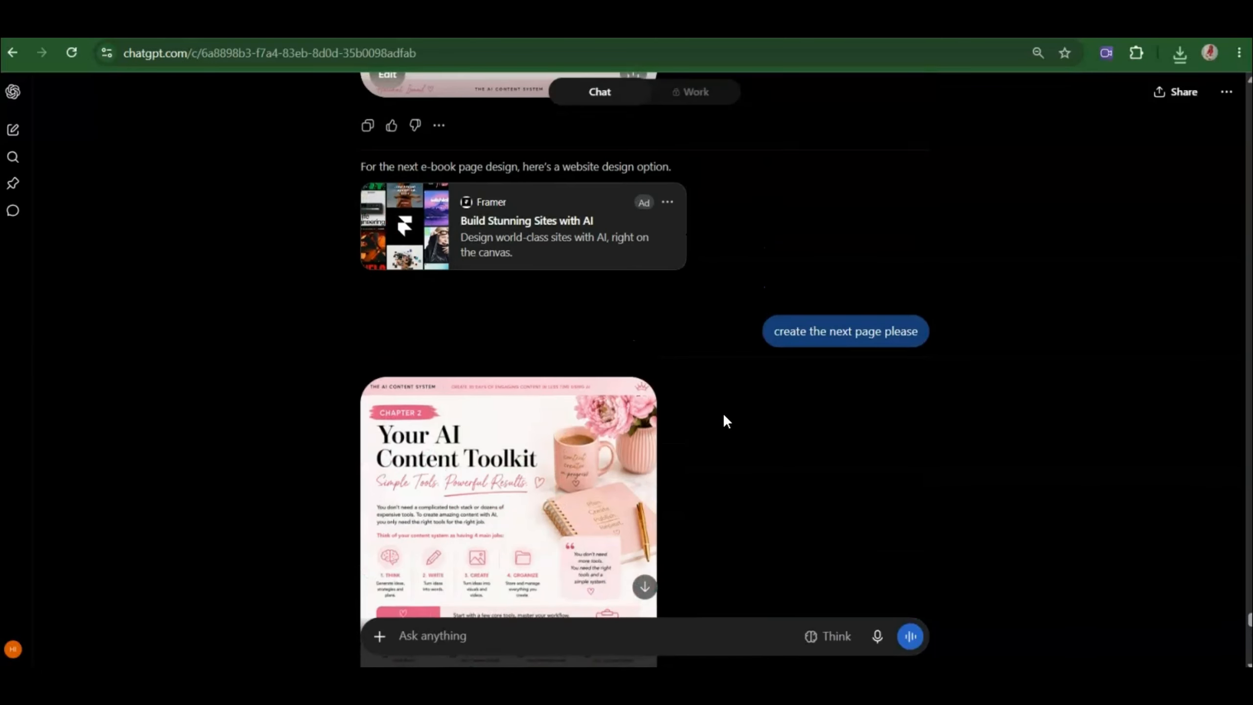
pyautogui.scroll(3, 724, 416)
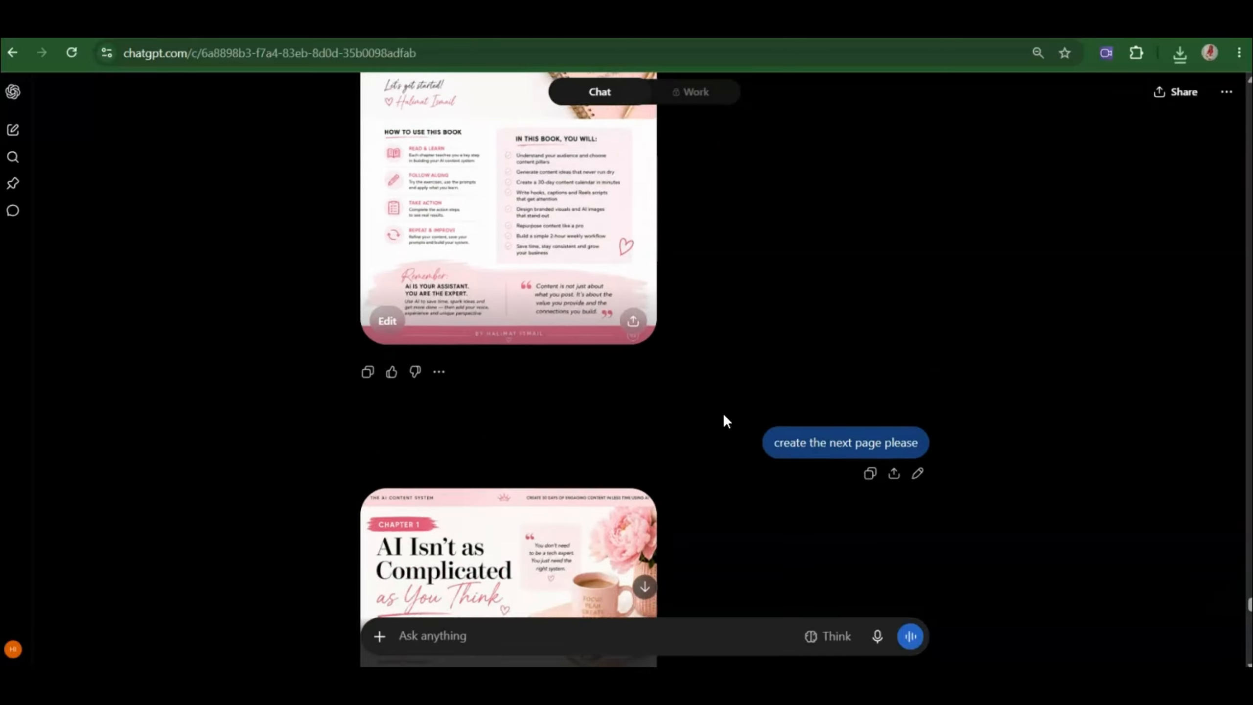
pyautogui.scroll(3, 724, 416)
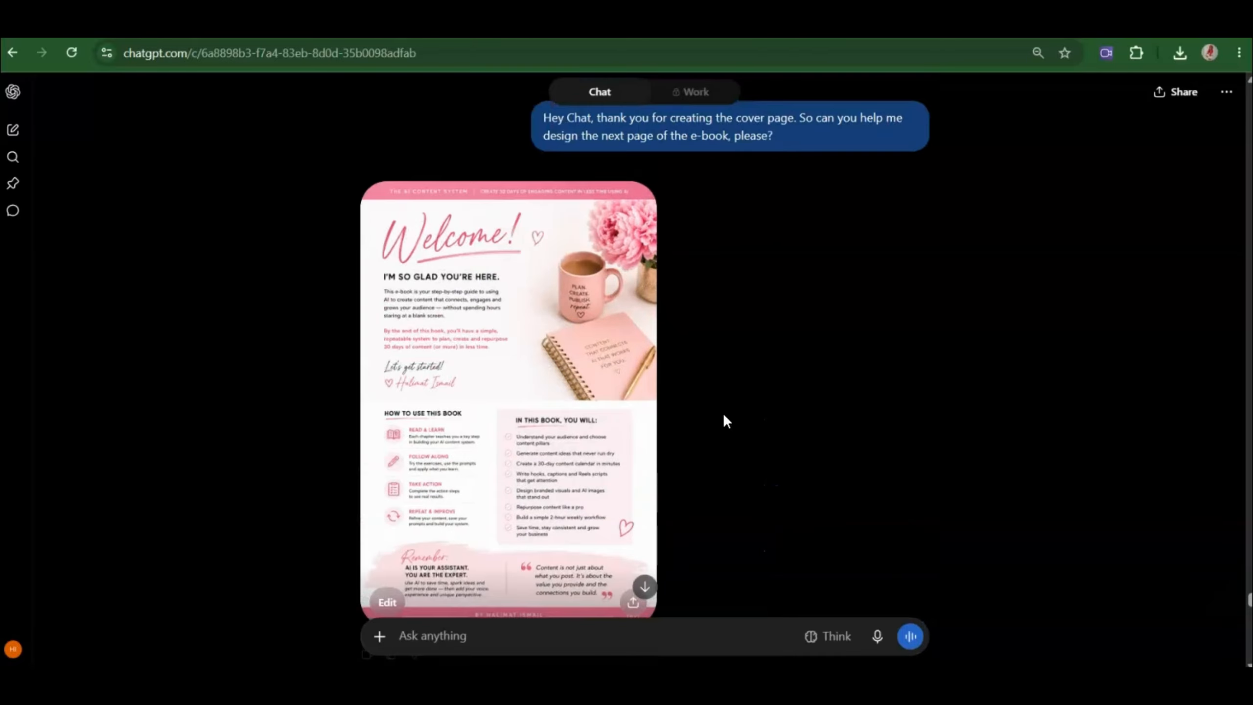
pyautogui.scroll(5, 724, 416)
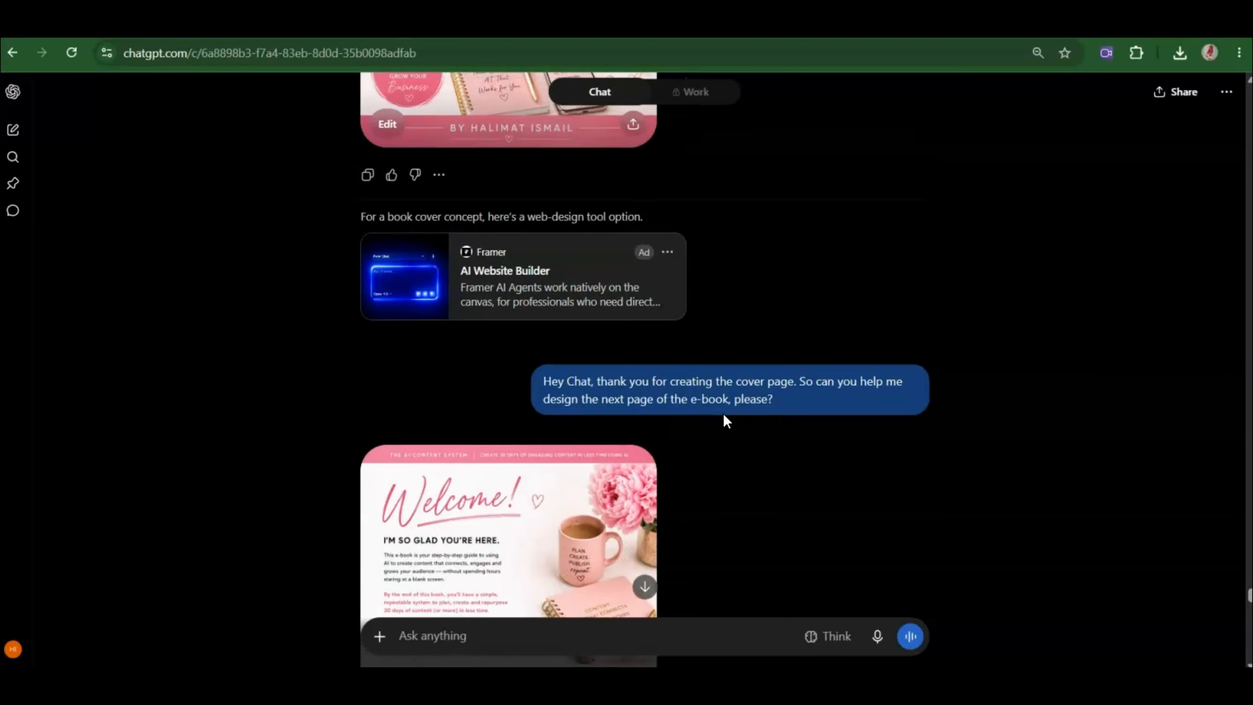
pyautogui.scroll(9, 724, 416)
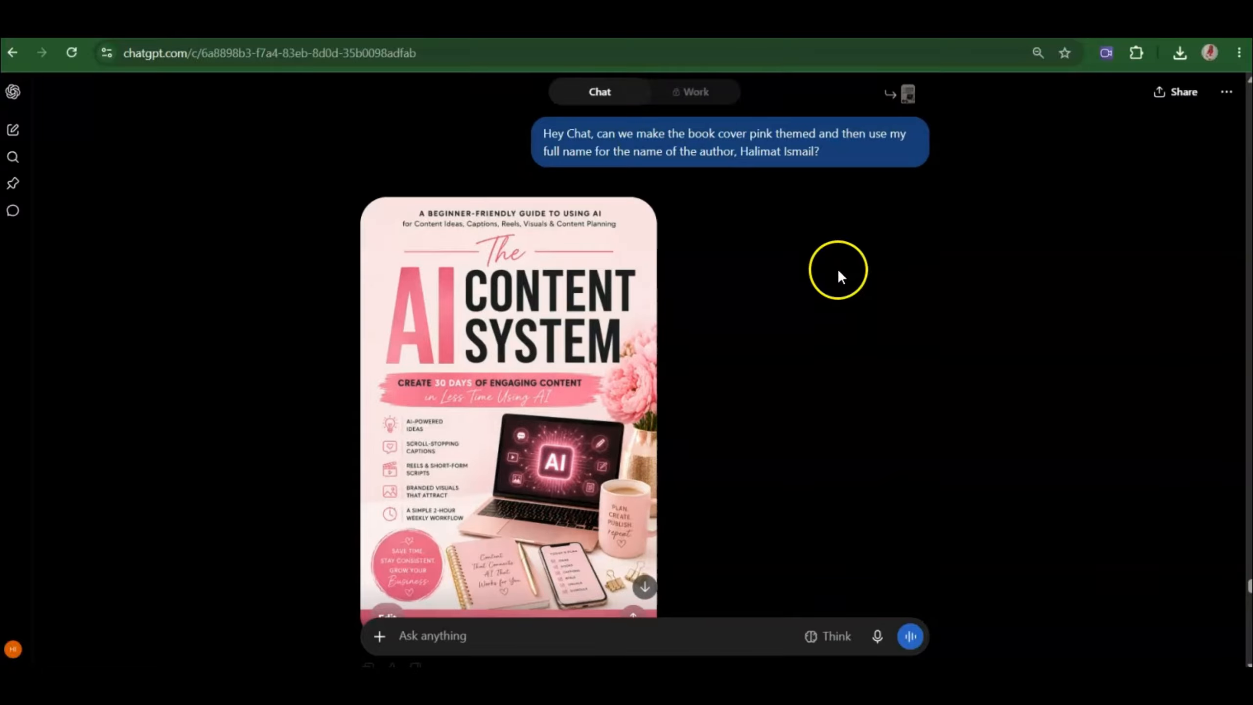
# Step: Switch to Canva, start creating a new design and accept all cookies
pyautogui.click(728, 26)
pyautogui.click(491, 247)
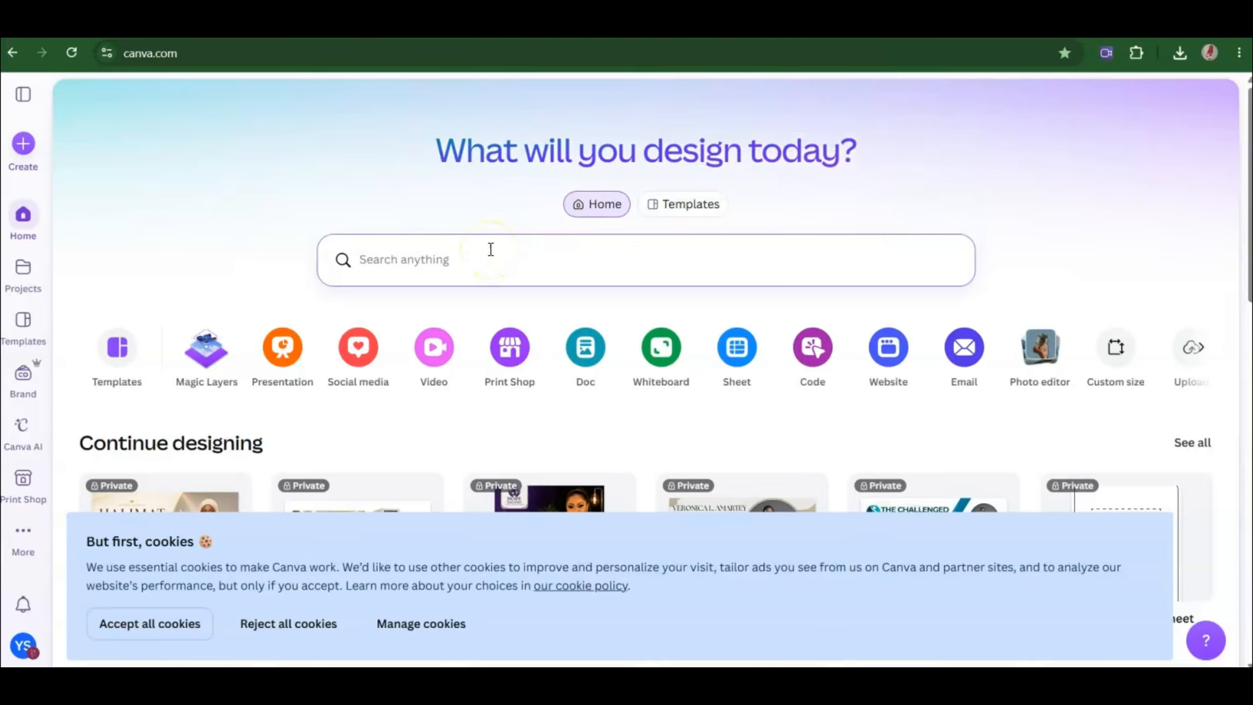
pyautogui.click(28, 159)
pyautogui.click(28, 159)
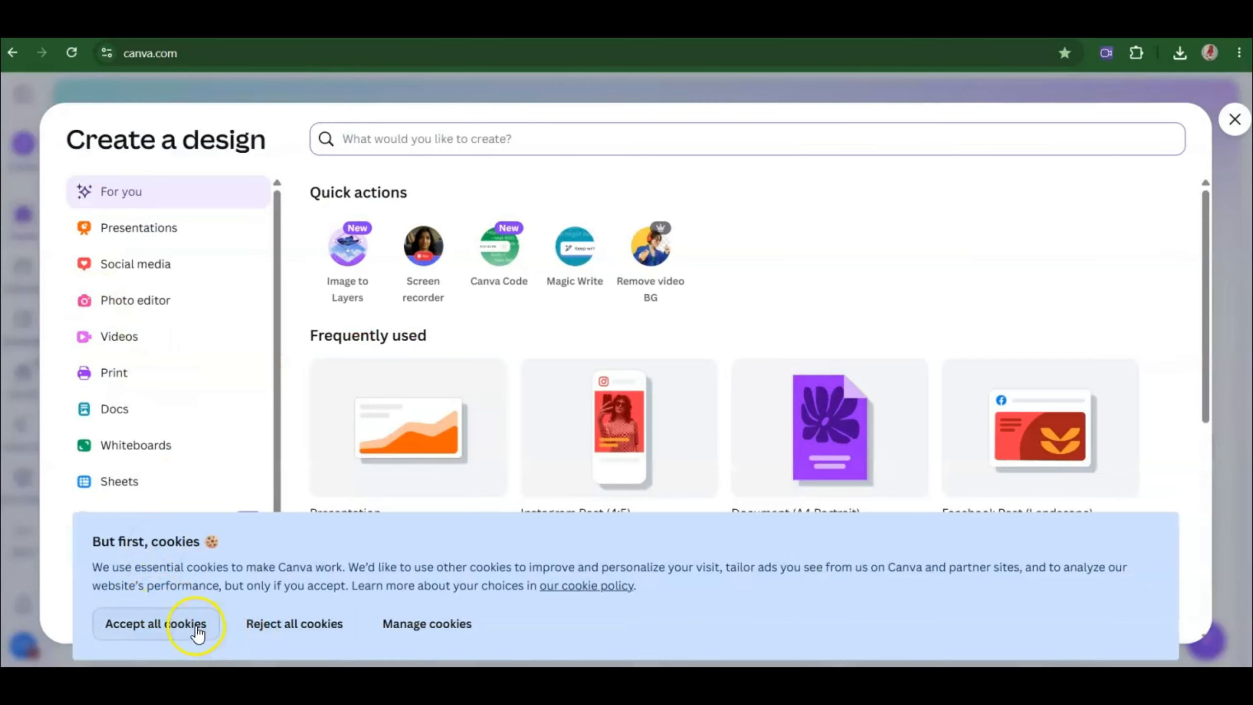
pyautogui.click(197, 626)
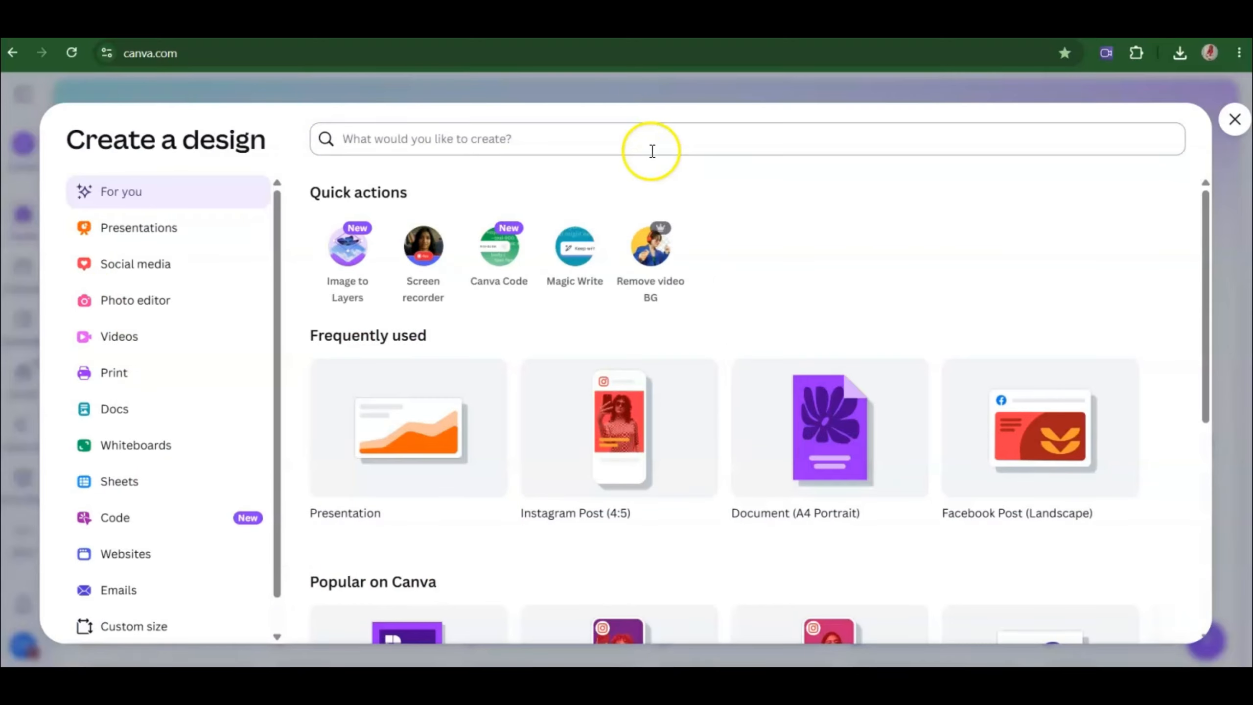
pyautogui.click(623, 131)
pyautogui.write('eb')
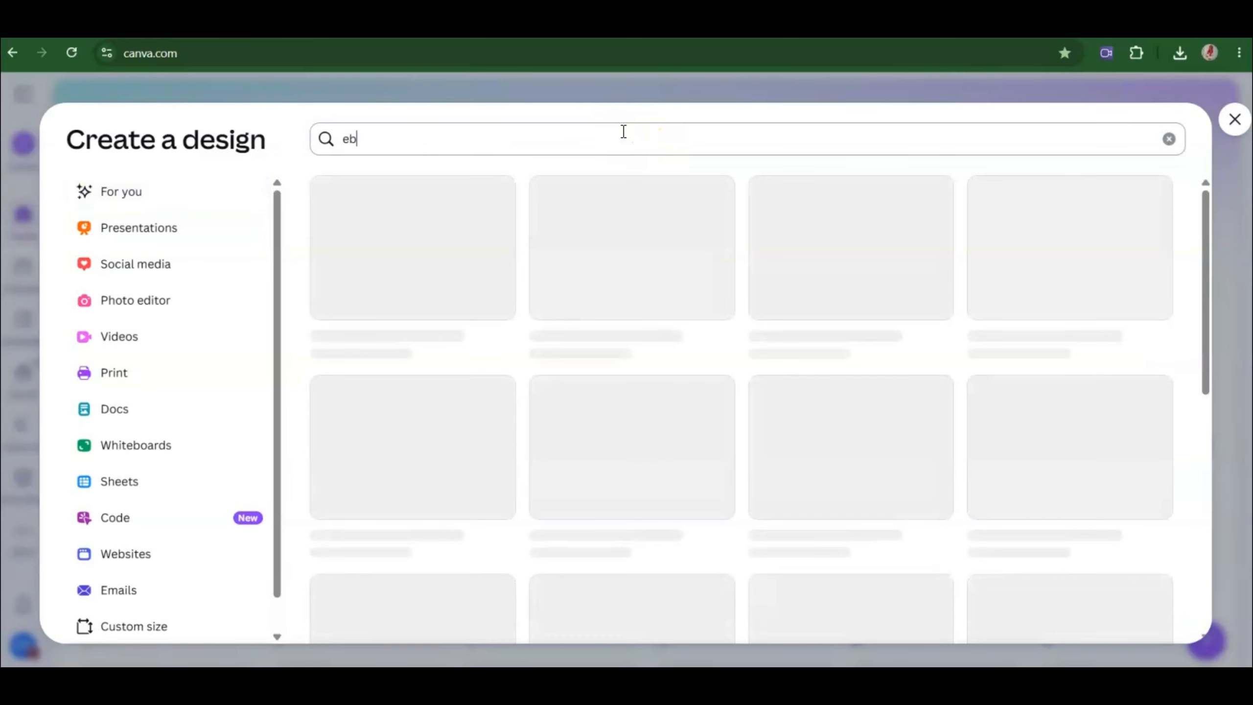
pyautogui.write('ook')
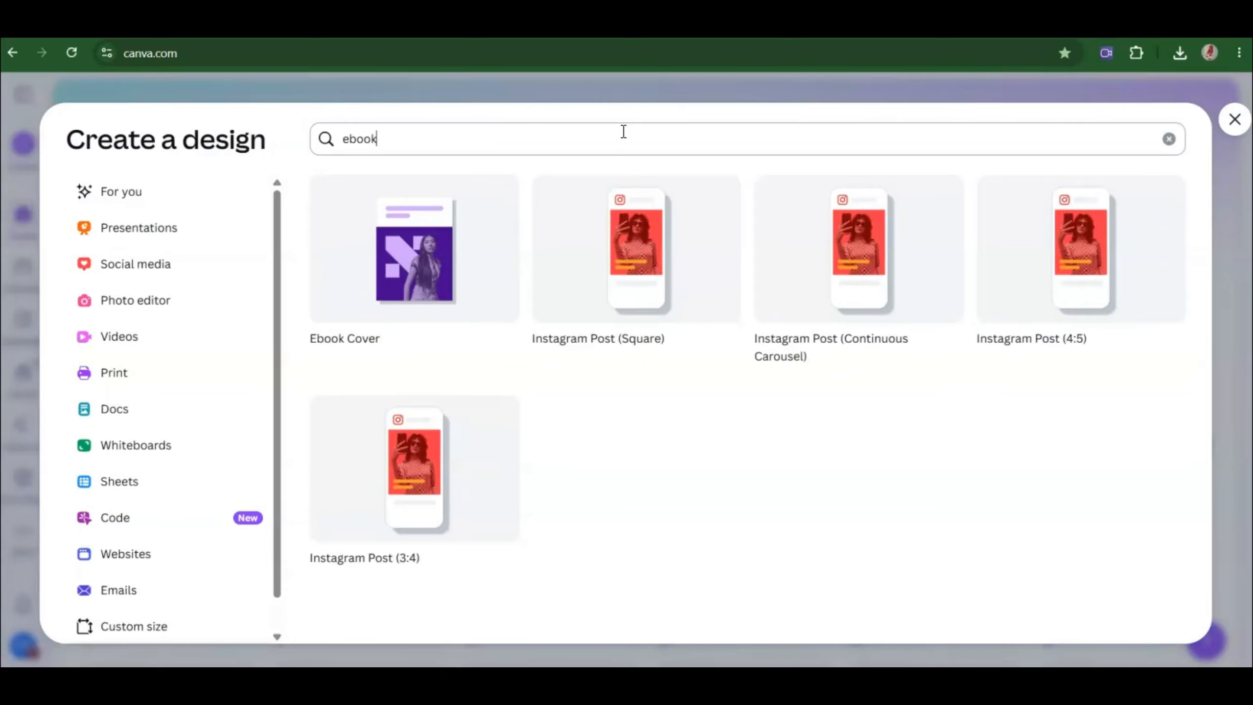
pyautogui.press('BackSpace')
pyautogui.press('BackSpace')
pyautogui.press('BackSpace')
pyautogui.press('BackSpace')
pyautogui.press('BackSpace')
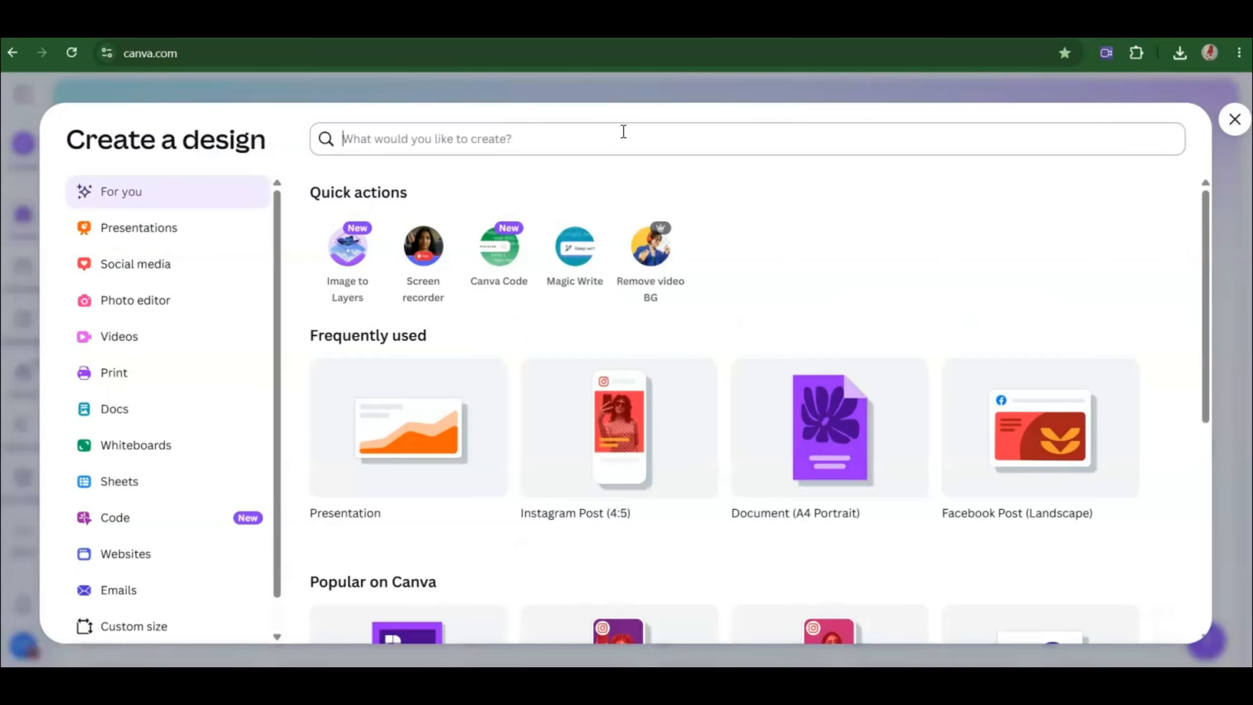
# Step: Search the design types for A4, create a blank Document (A4 Portrait), and dismiss the letterhead printing offer
pyautogui.write('A4')
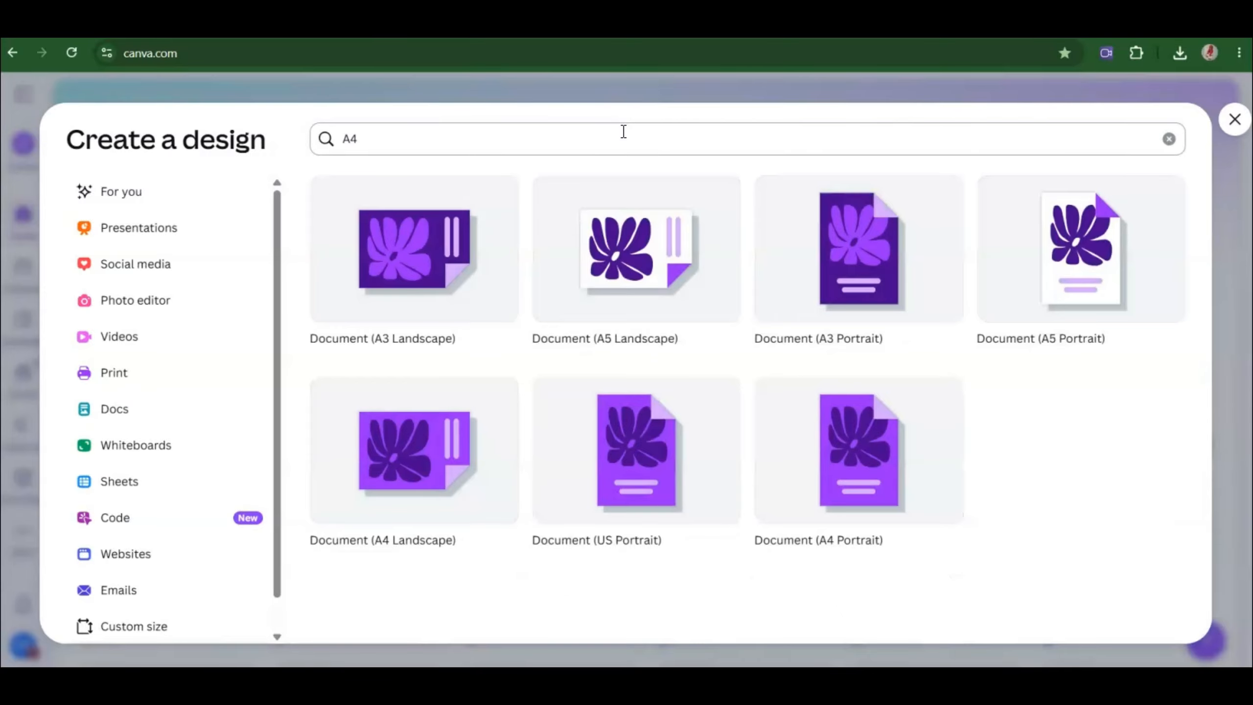
pyautogui.click(852, 515)
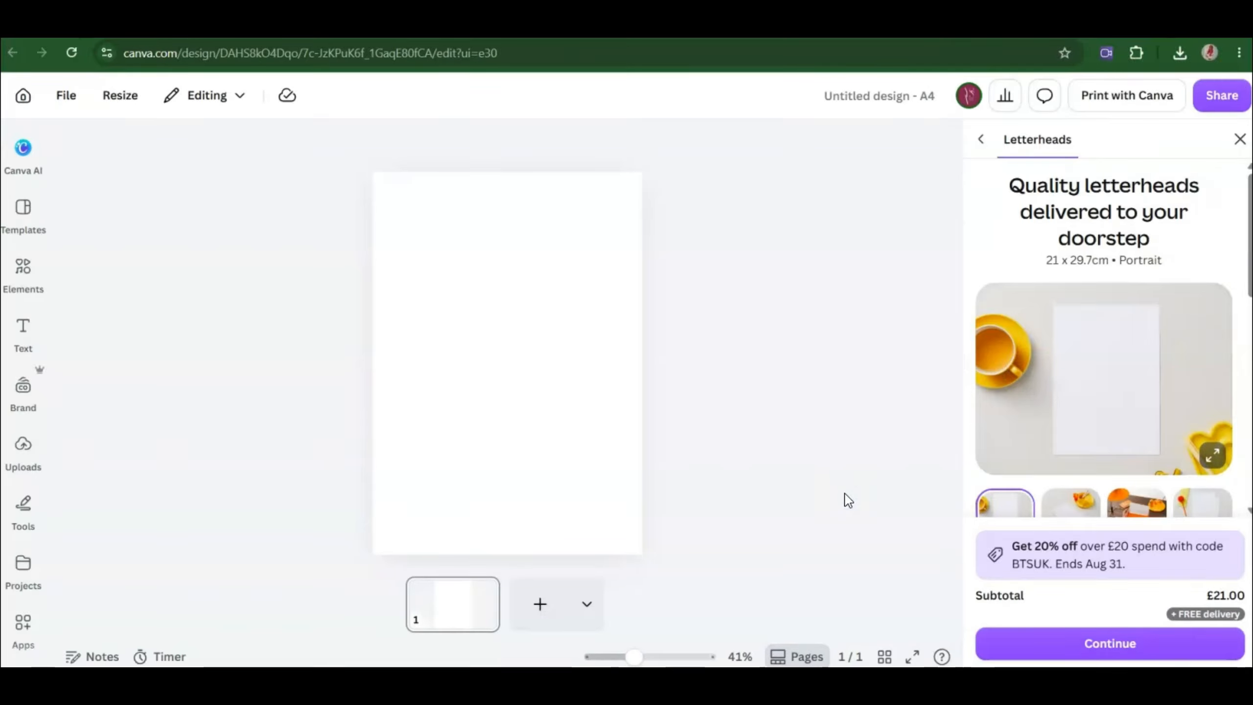
pyautogui.click(1240, 139)
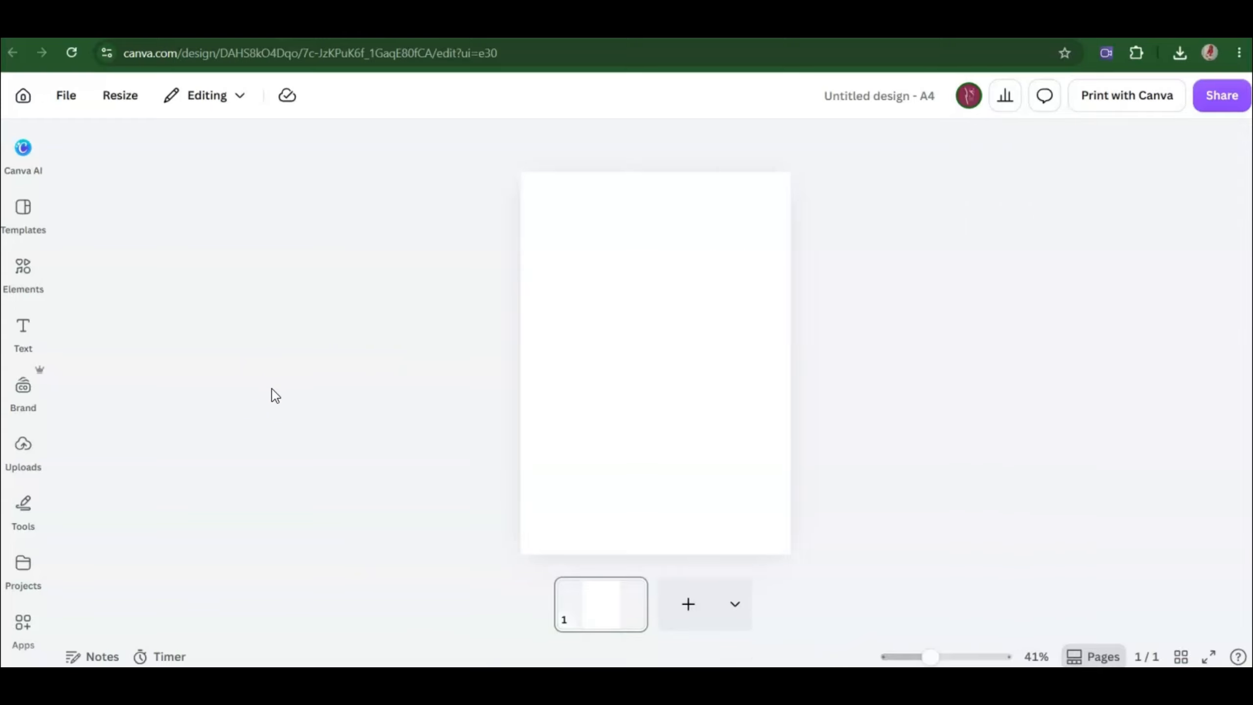
# Step: Upload the e-book page images E1, E2, E3, E4, EE5 and E6 from the Downloads folder
pyautogui.click(28, 446)
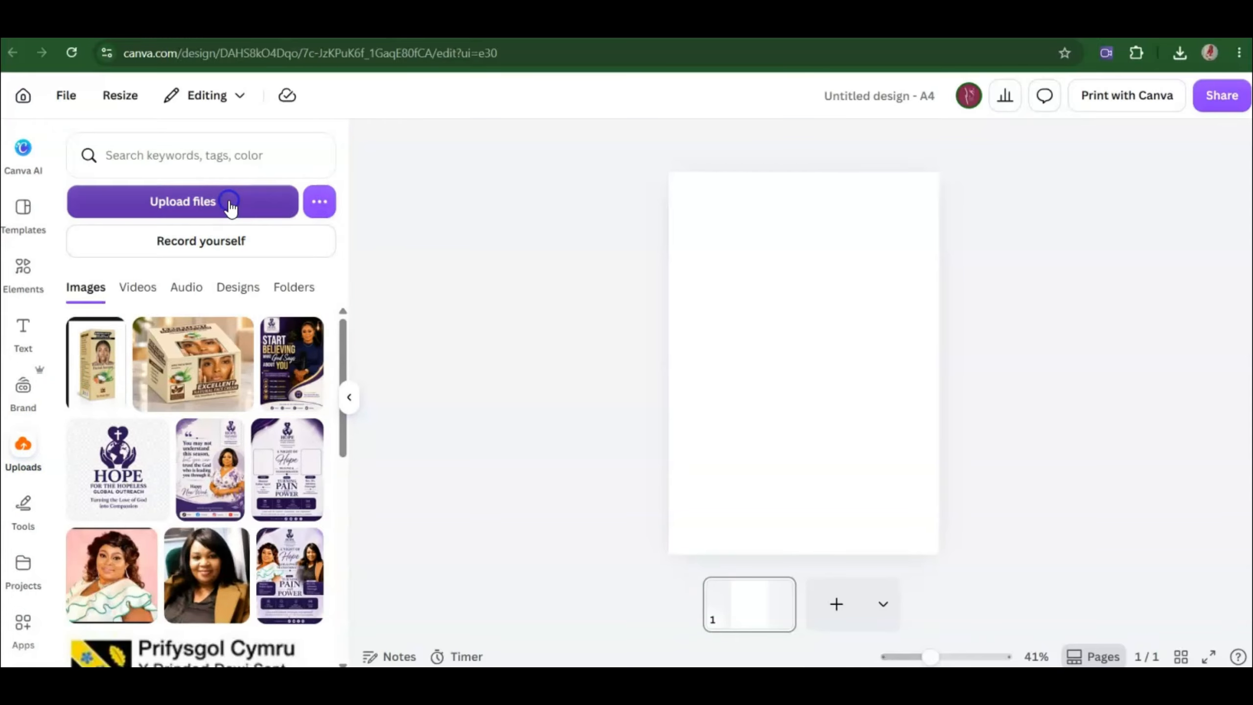
pyautogui.click(230, 203)
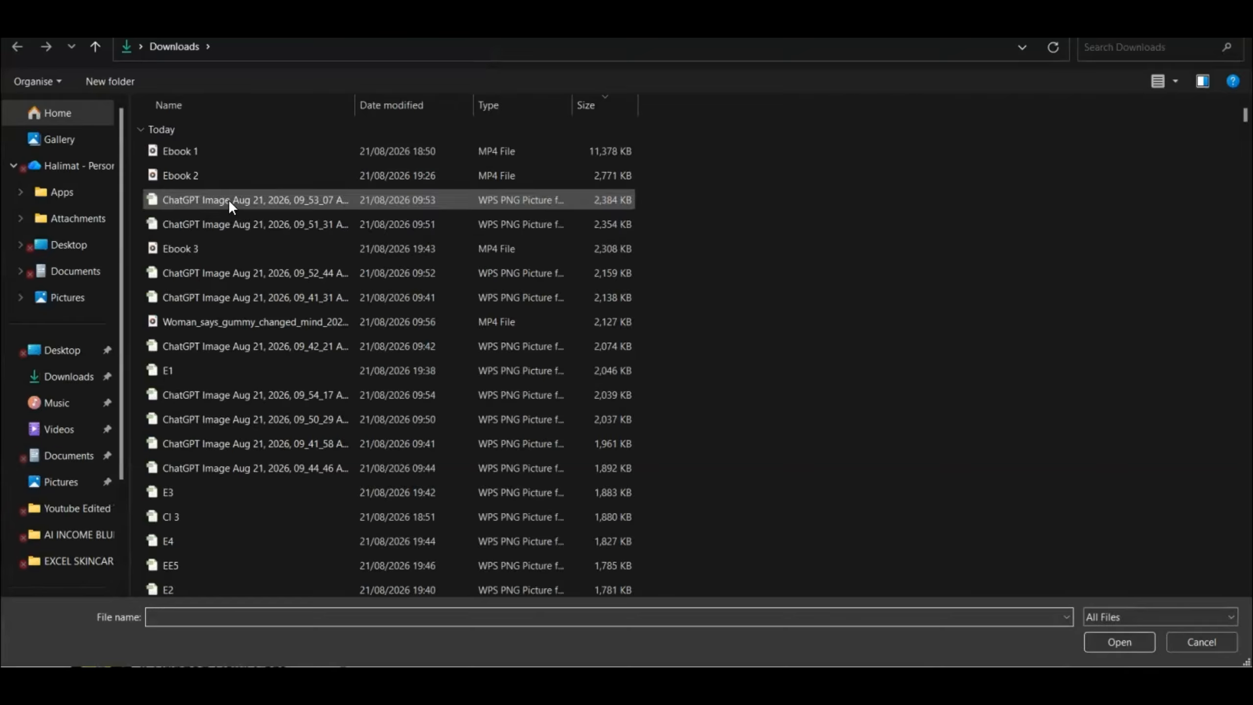
pyautogui.click(169, 588)
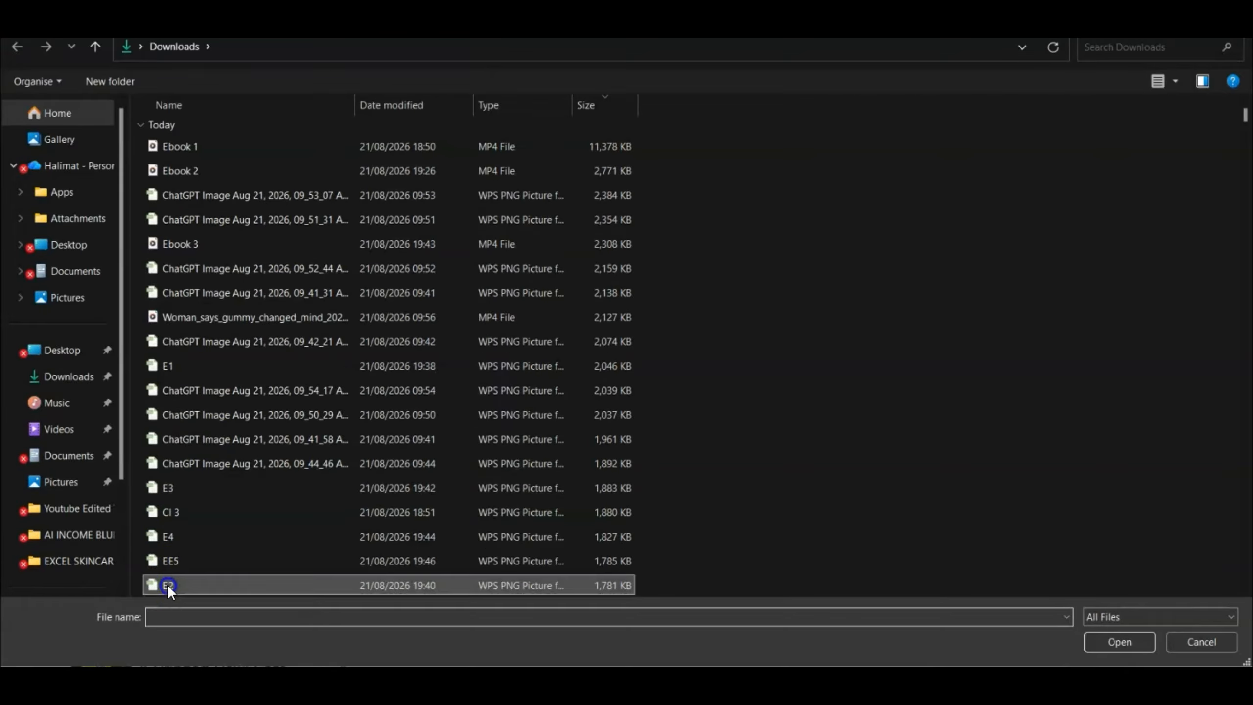
pyautogui.keyDown('ctrl'); pyautogui.click(163, 558); pyautogui.keyUp('ctrl')
pyautogui.keyDown('ctrl'); pyautogui.click(159, 540); pyautogui.keyUp('ctrl')
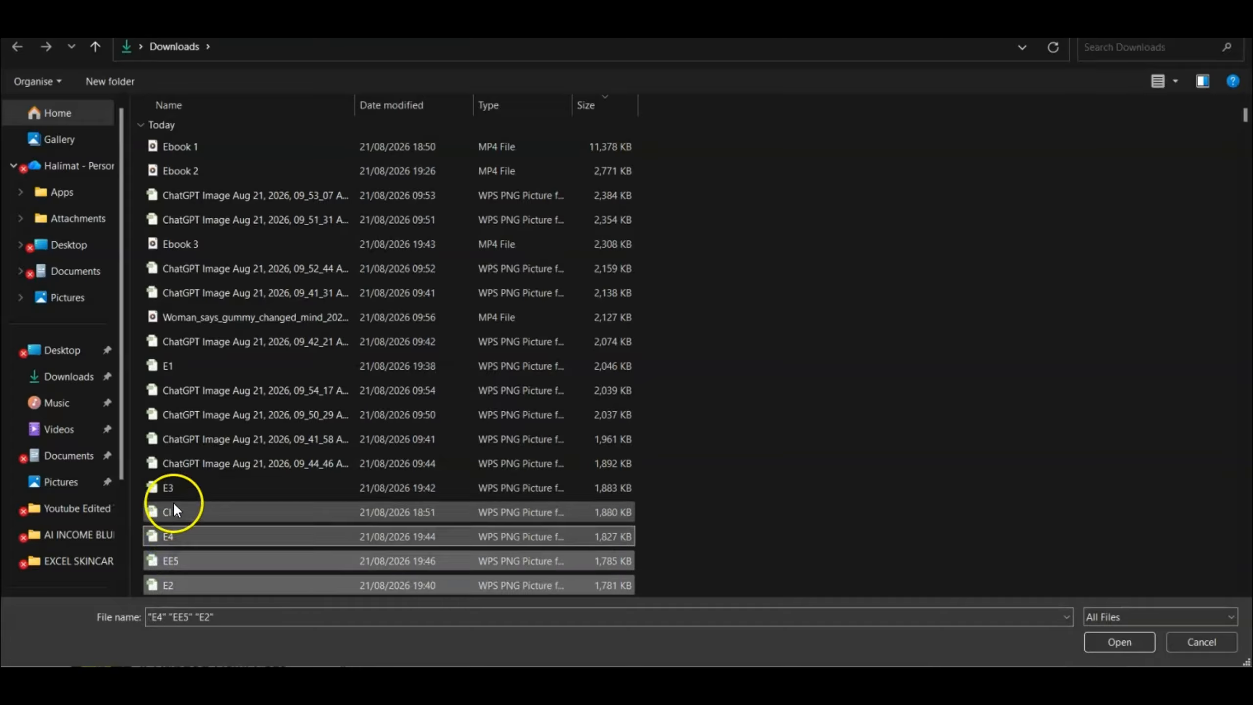
pyautogui.keyDown('ctrl'); pyautogui.click(170, 488); pyautogui.keyUp('ctrl')
pyautogui.keyDown('ctrl'); pyautogui.click(165, 365); pyautogui.keyUp('ctrl')
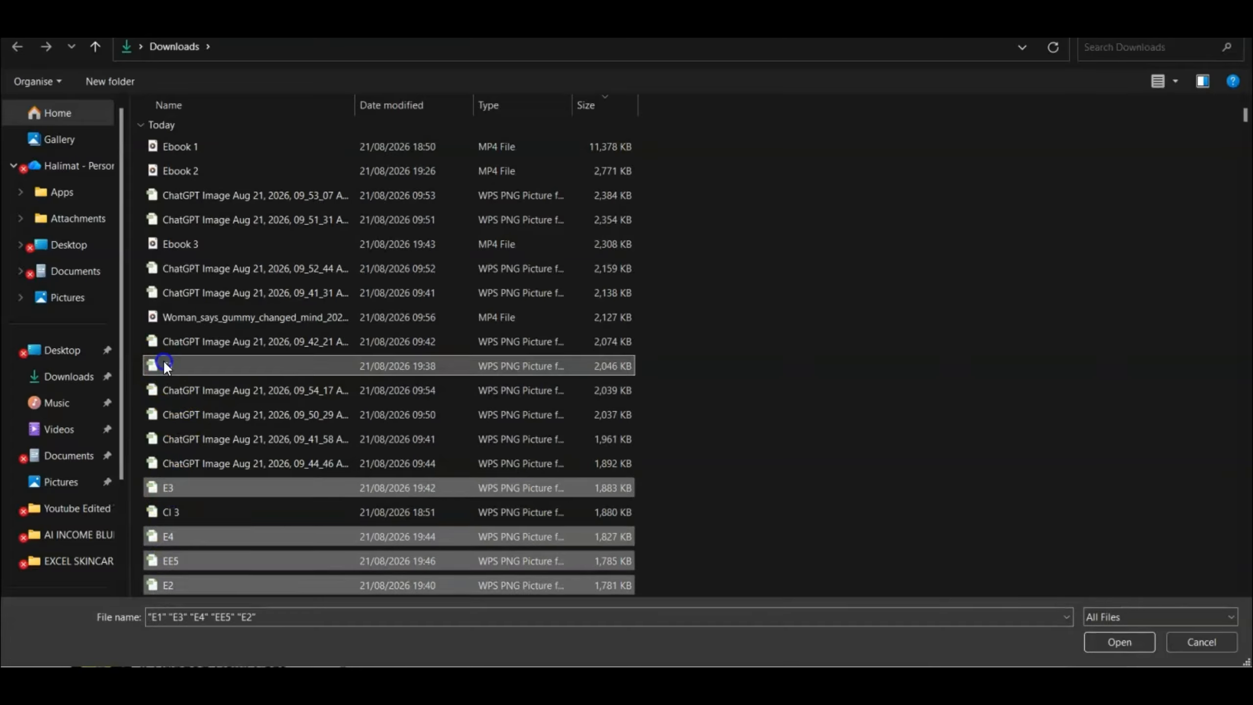
pyautogui.click(1244, 593)
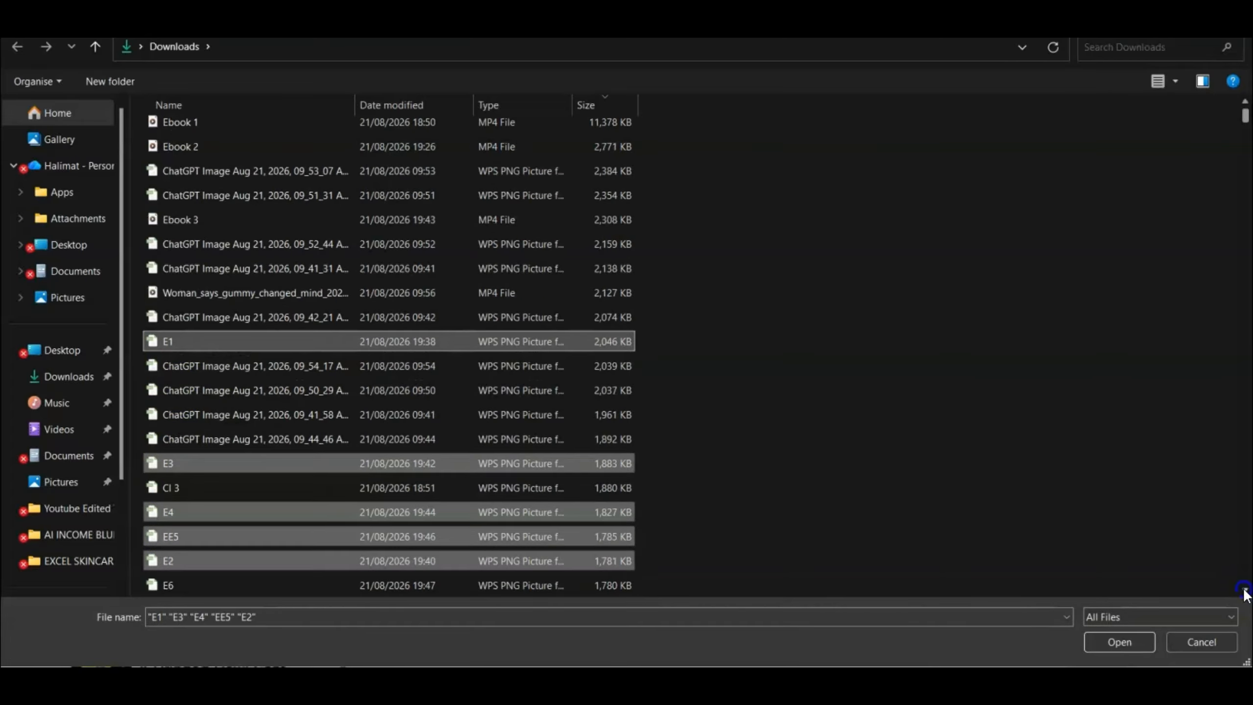
pyautogui.click(1244, 592)
pyautogui.click(1244, 592)
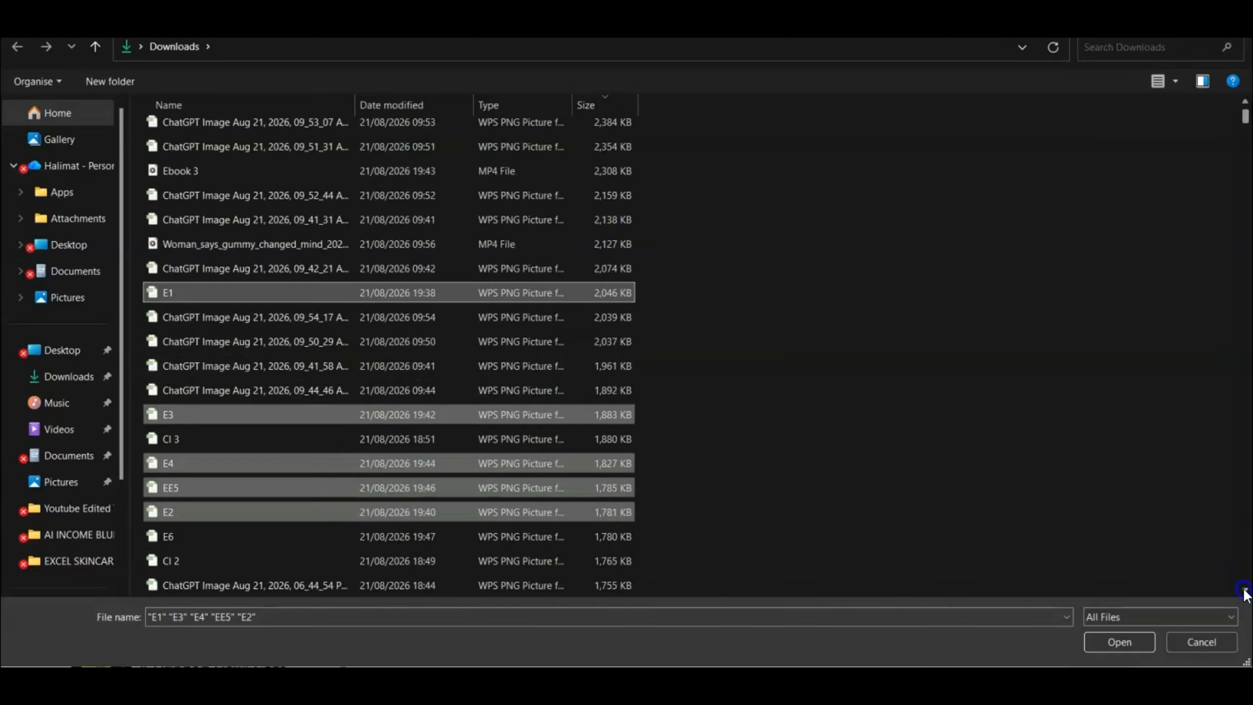
pyautogui.keyDown('ctrl'); pyautogui.click(371, 532); pyautogui.keyUp('ctrl')
pyautogui.click(1120, 640)
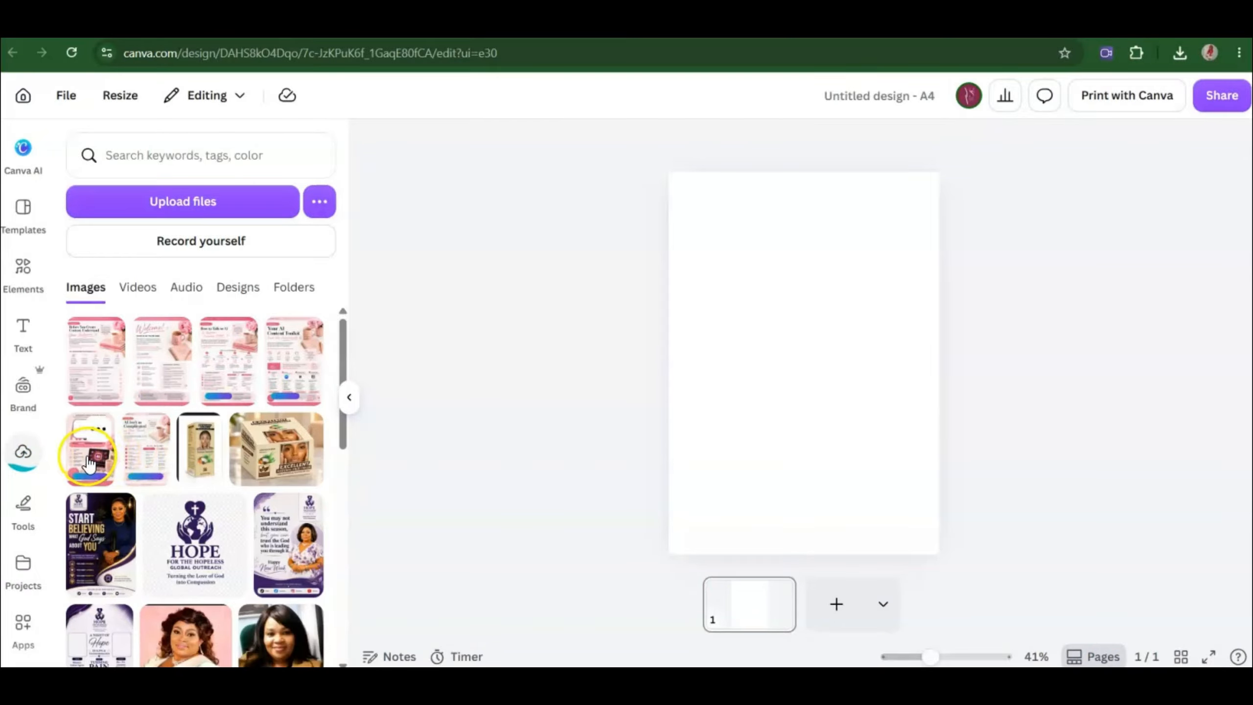
# Step: Place the uploaded The AI Content System cover image on the first page and set it as the page background
pyautogui.click(88, 464)
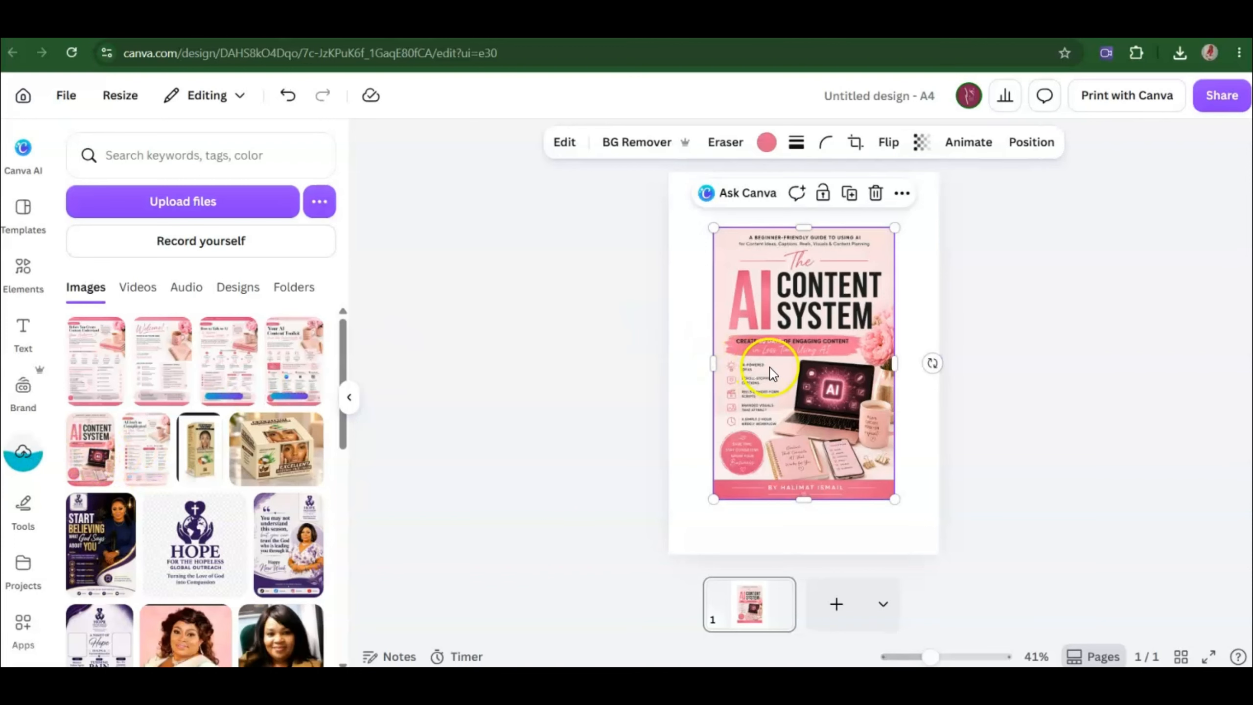
pyautogui.click(781, 353)
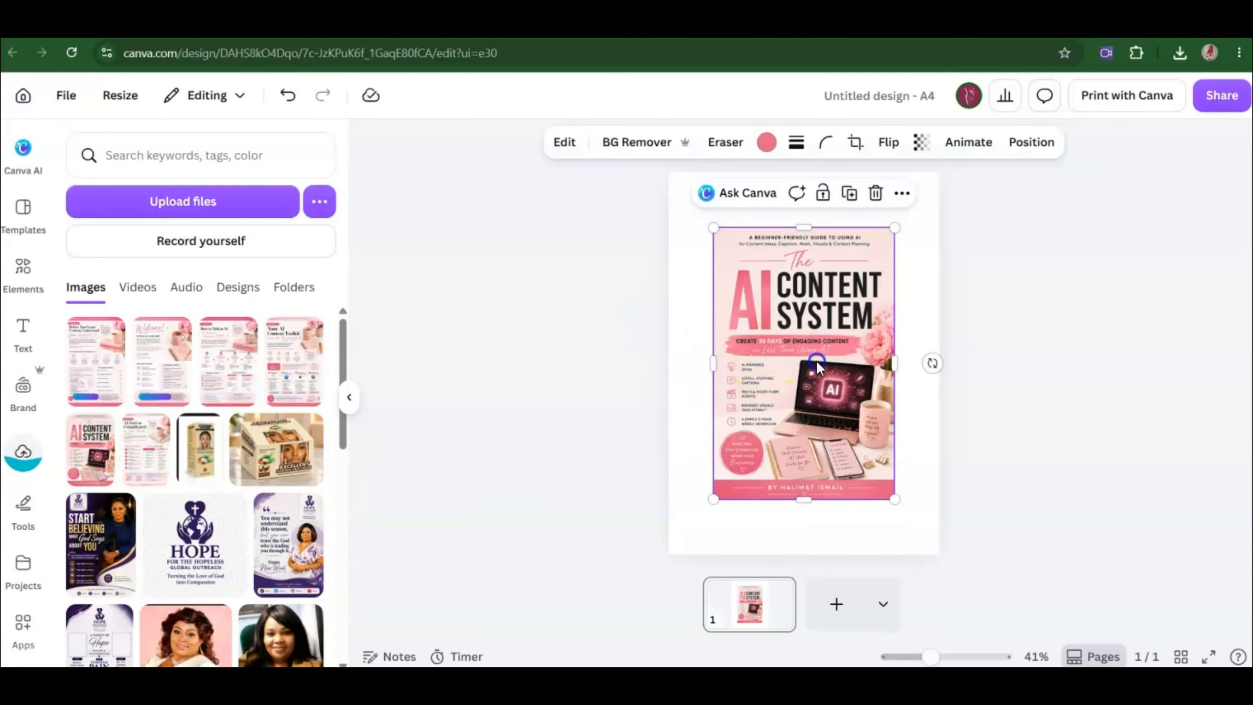
pyautogui.click(900, 193)
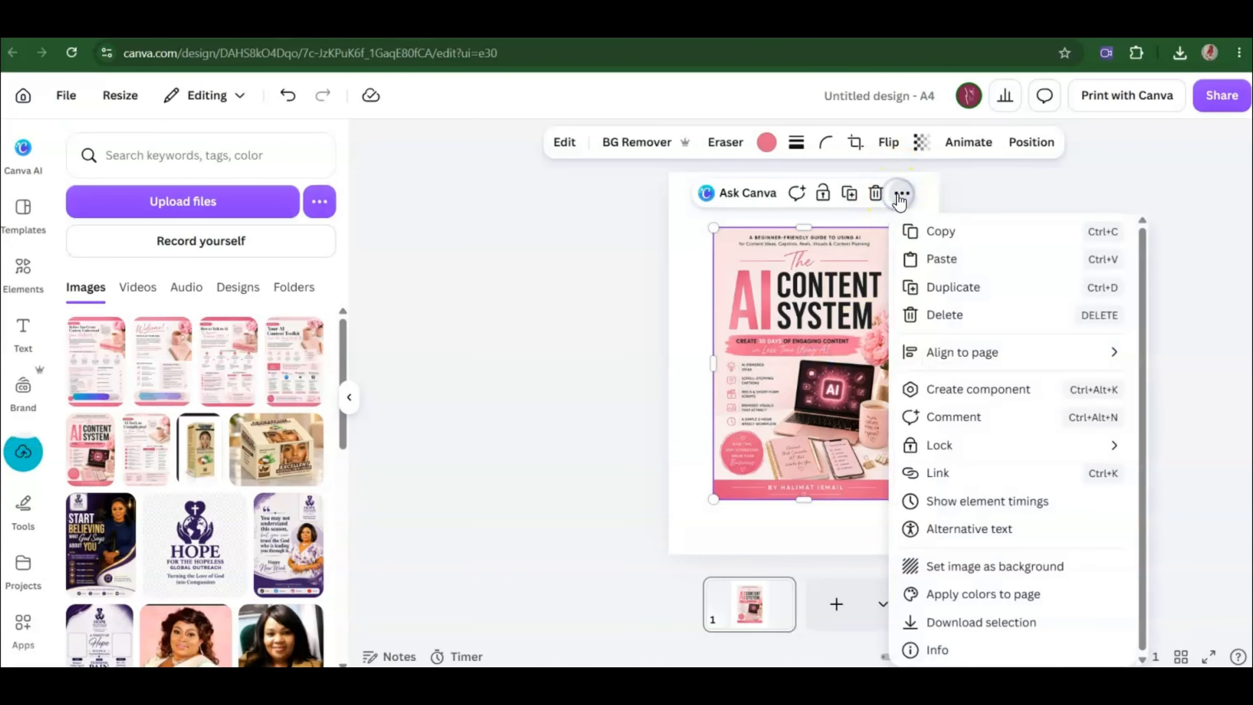
pyautogui.click(936, 567)
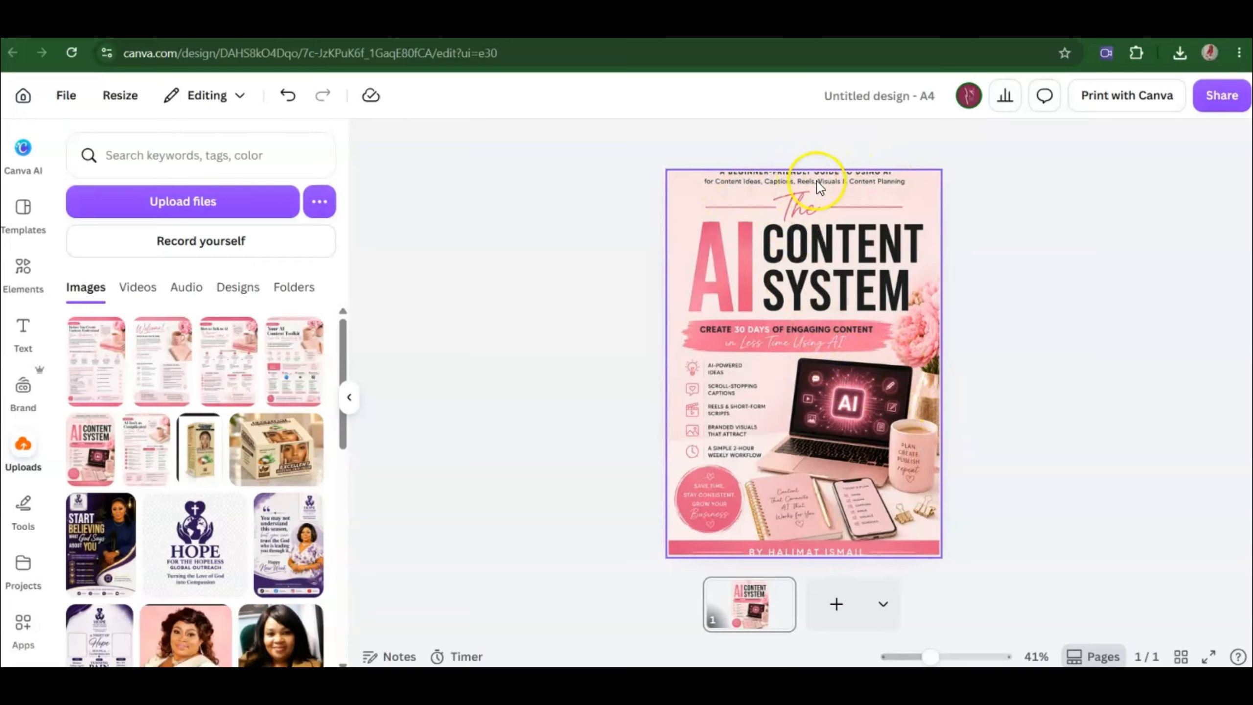
pyautogui.click(804, 370)
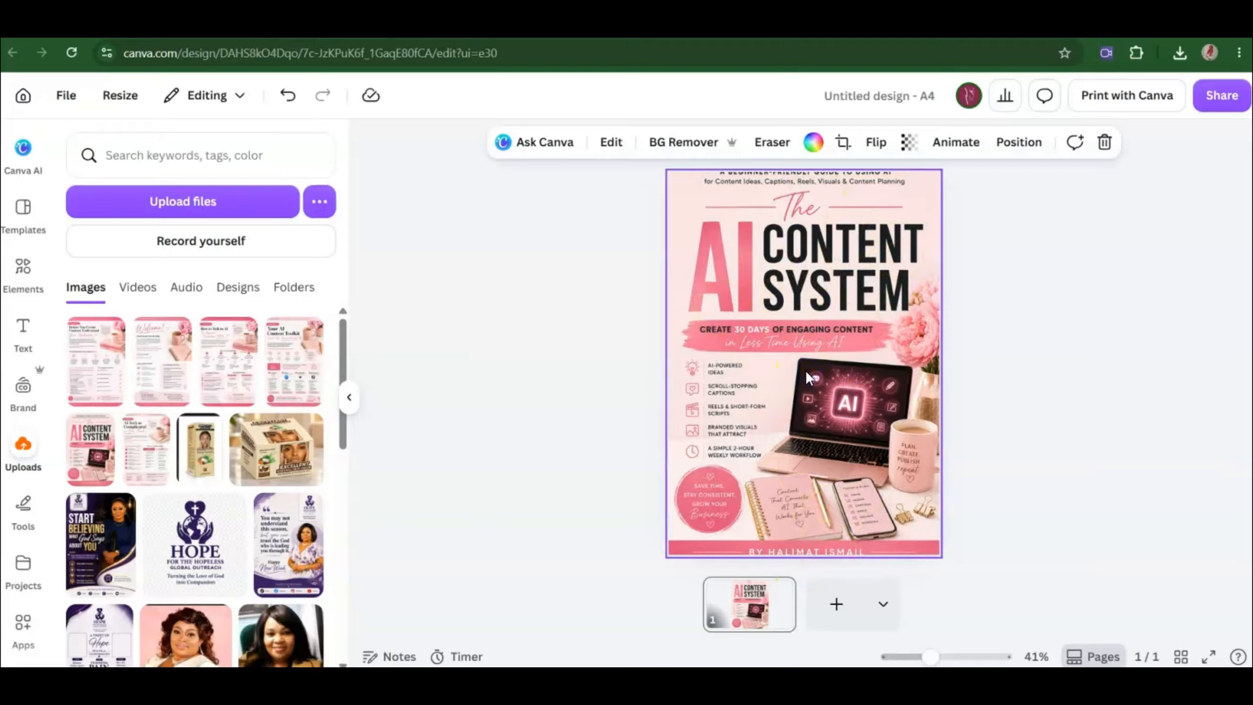
# Step: Specify a custom resize of 21 cm width and 32 cm height for the design
pyautogui.click(121, 96)
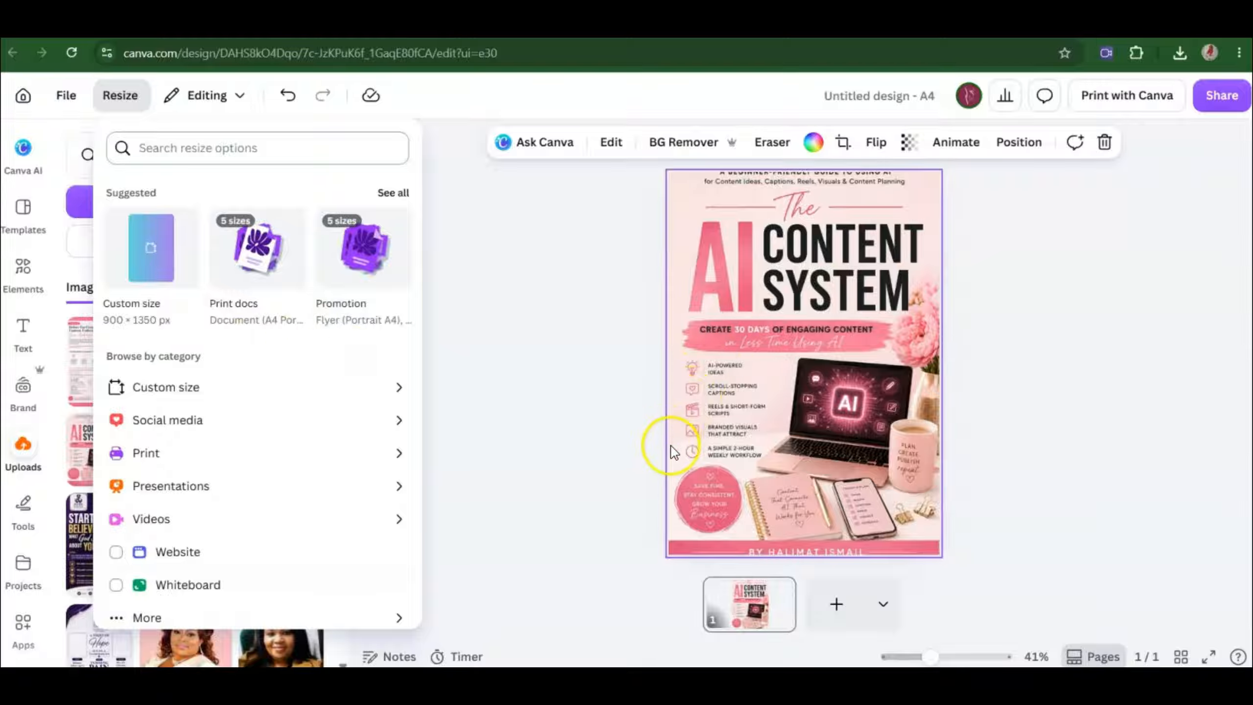
pyautogui.click(733, 493)
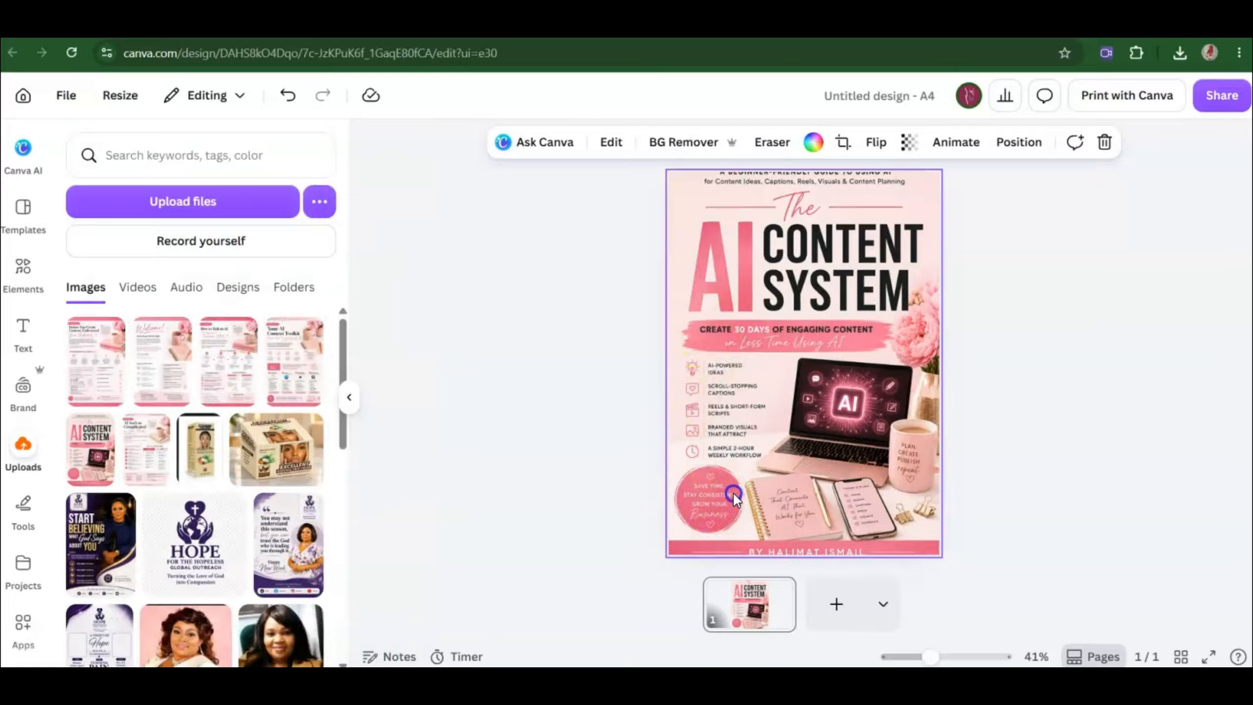
pyautogui.click(118, 96)
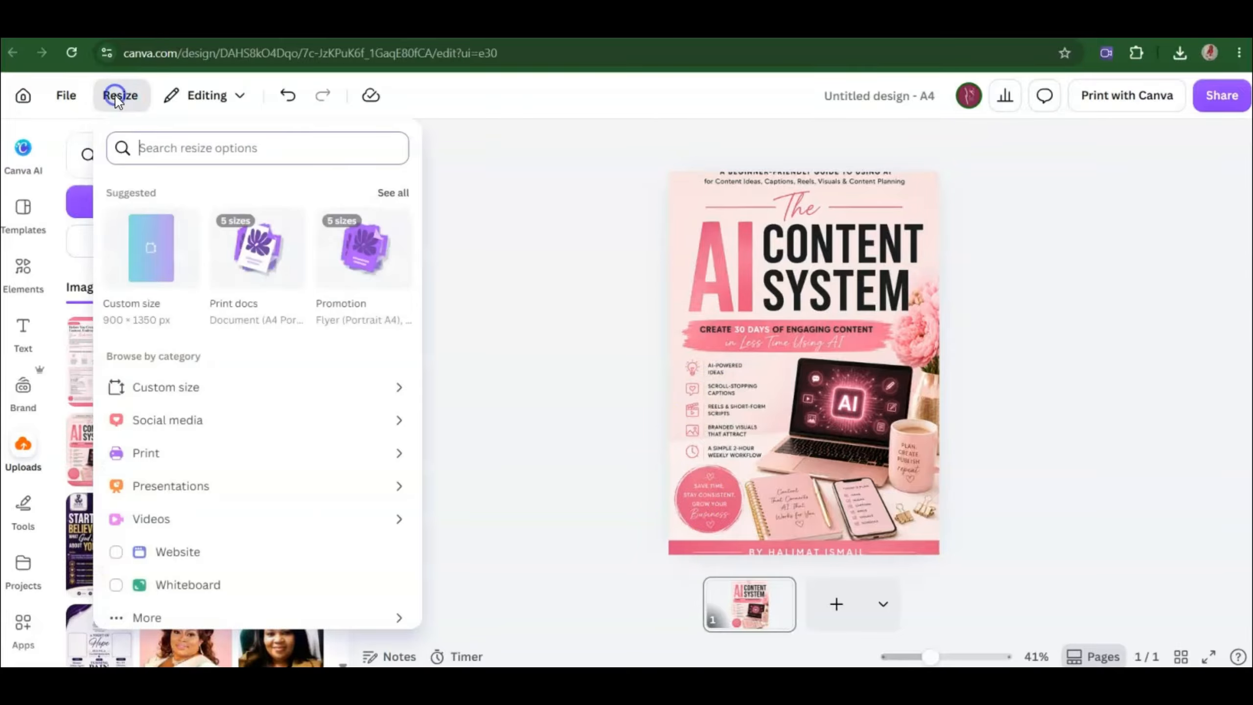
pyautogui.click(395, 404)
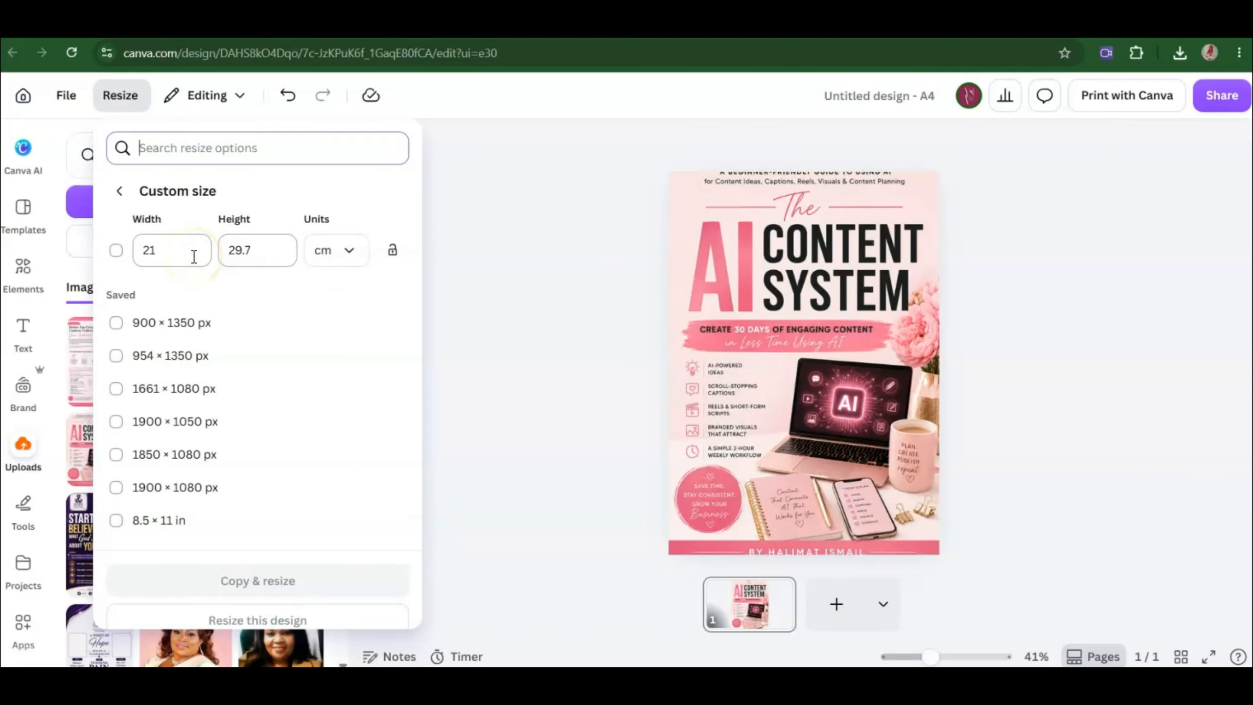
pyautogui.click(259, 246)
pyautogui.click(255, 249)
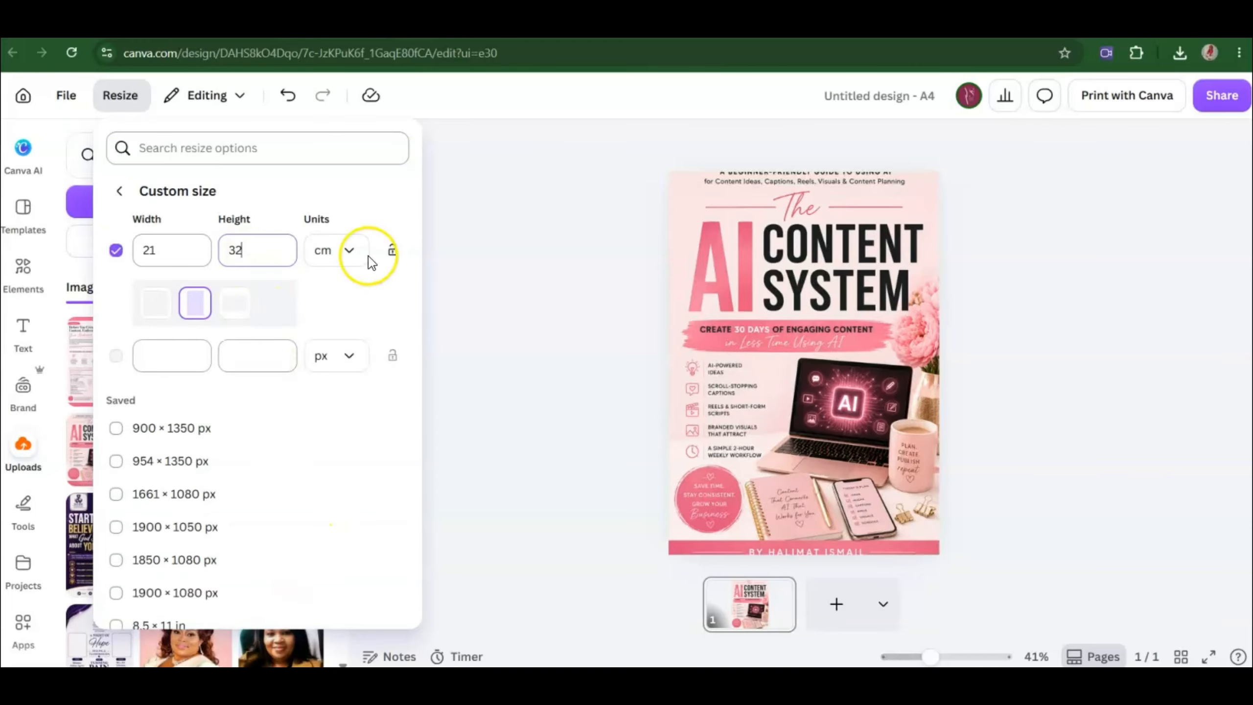
pyautogui.click(115, 251)
pyautogui.click(115, 251)
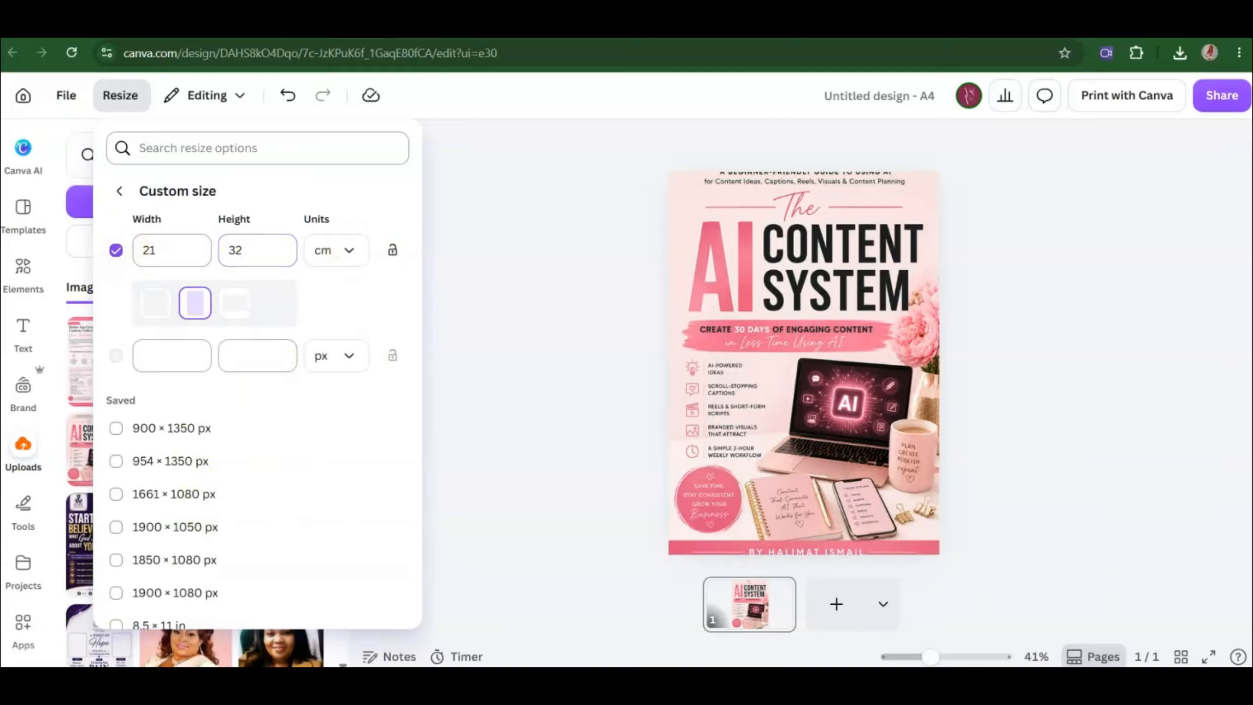
pyautogui.moveTo(929, 681)
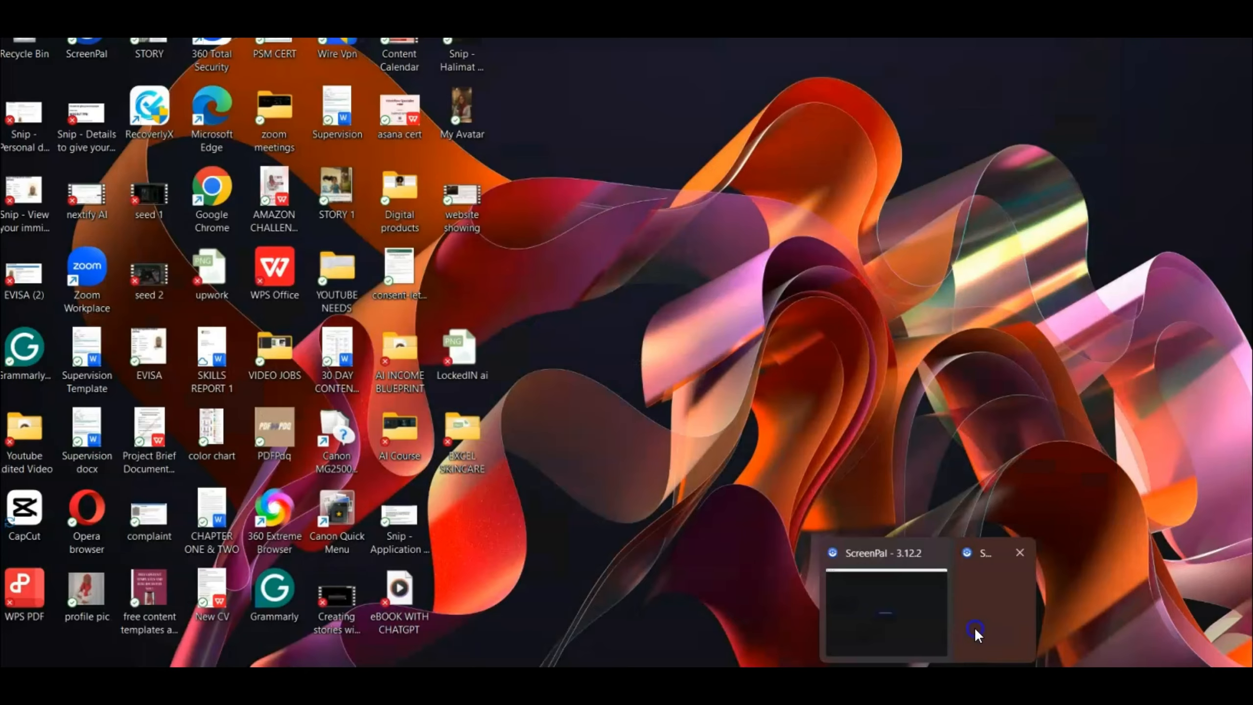
pyautogui.click(975, 628)
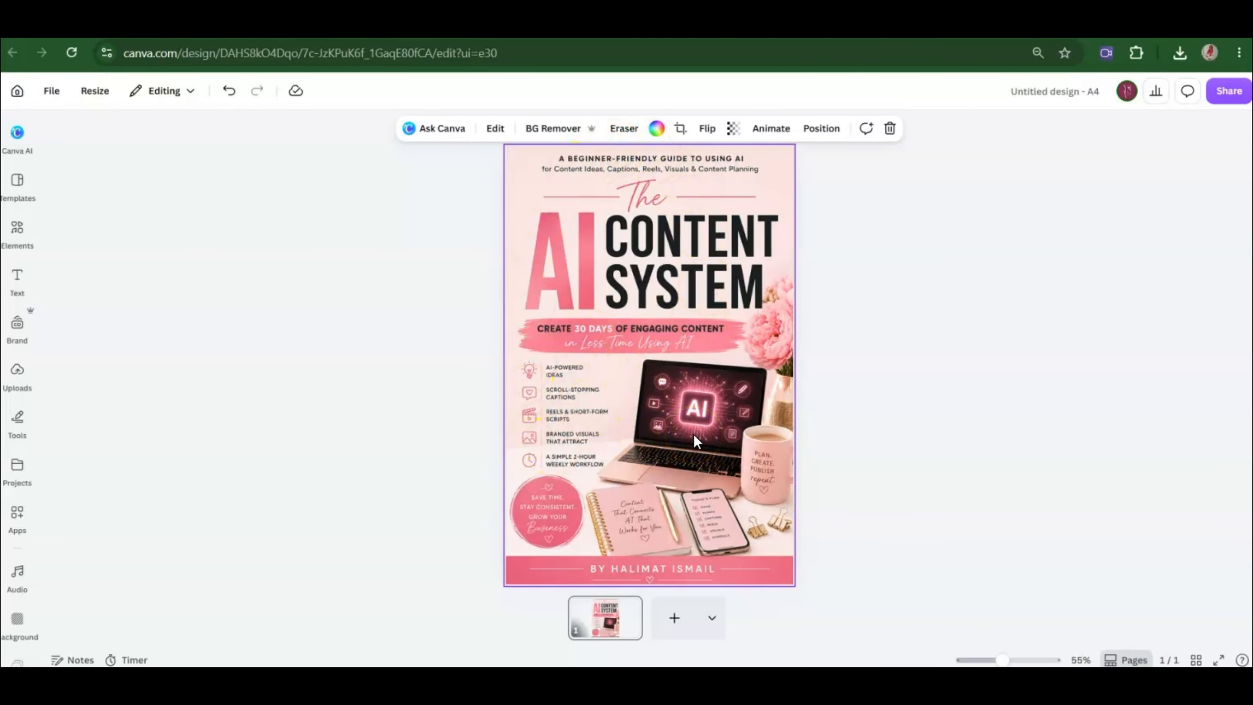
# Step: Add a second page with the uploaded Welcome image as its background, and add a blank third page
pyautogui.click(673, 622)
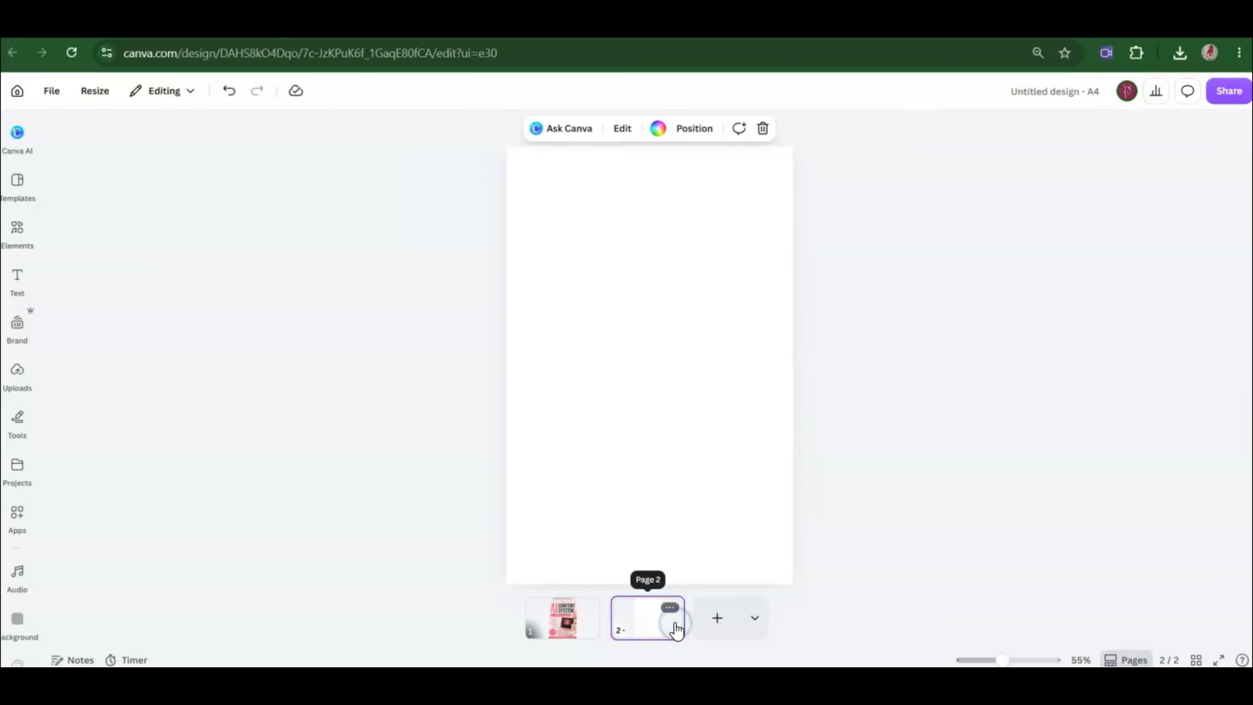
pyautogui.click(15, 379)
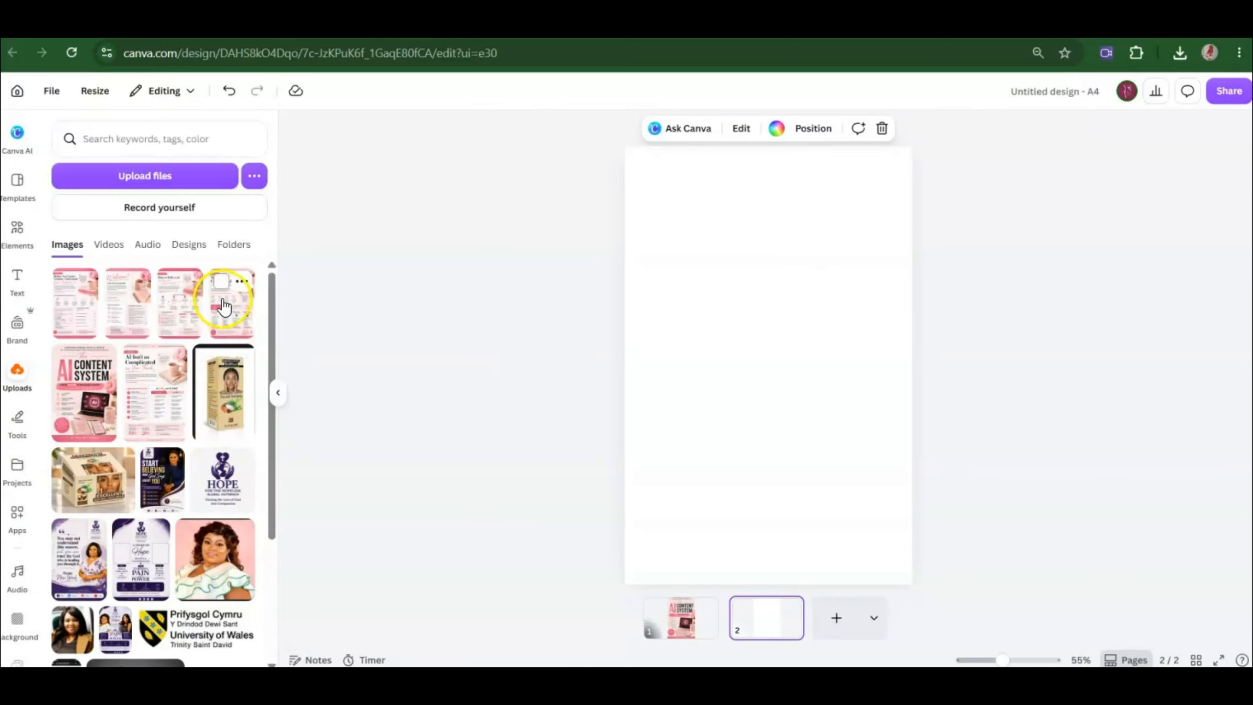
pyautogui.click(121, 306)
pyautogui.click(844, 198)
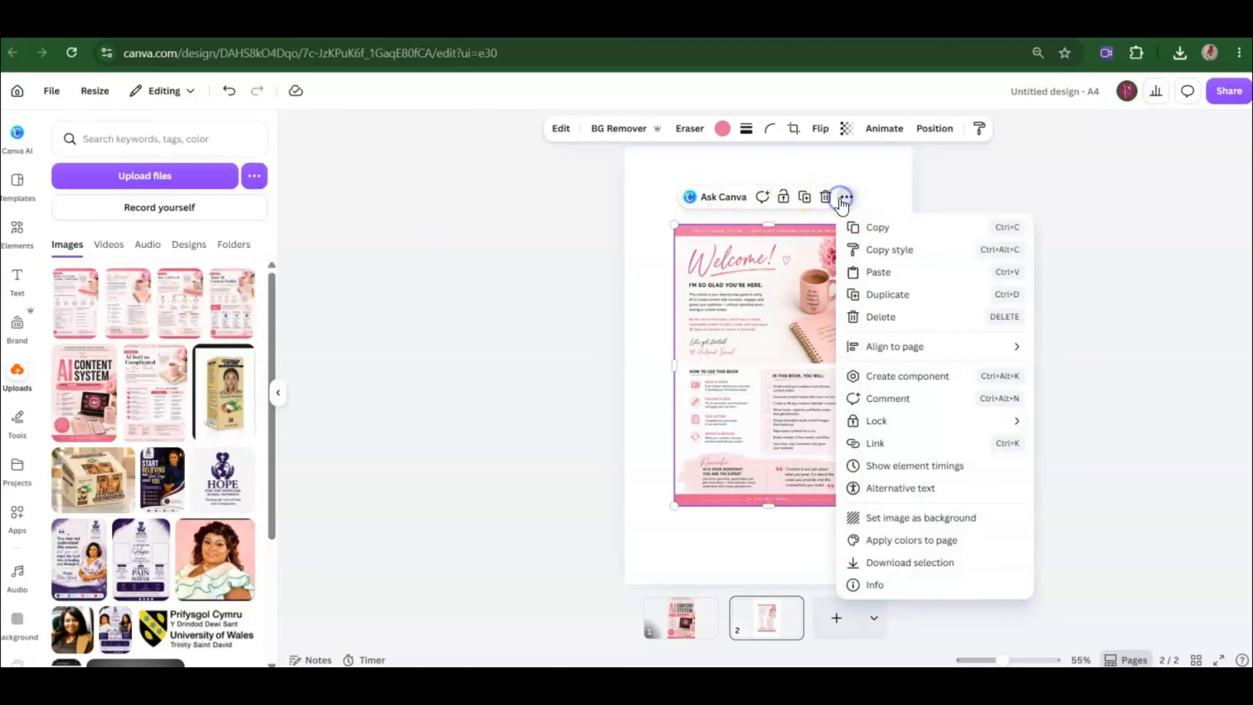
pyautogui.click(885, 519)
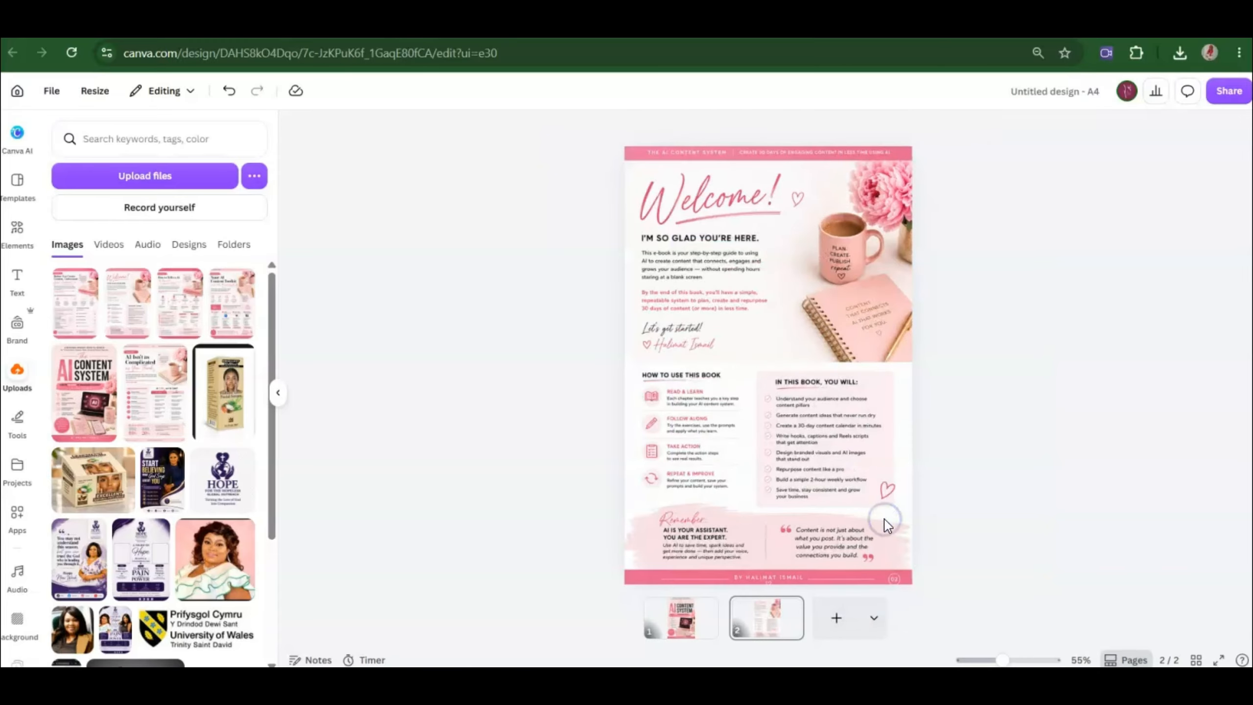
pyautogui.click(836, 618)
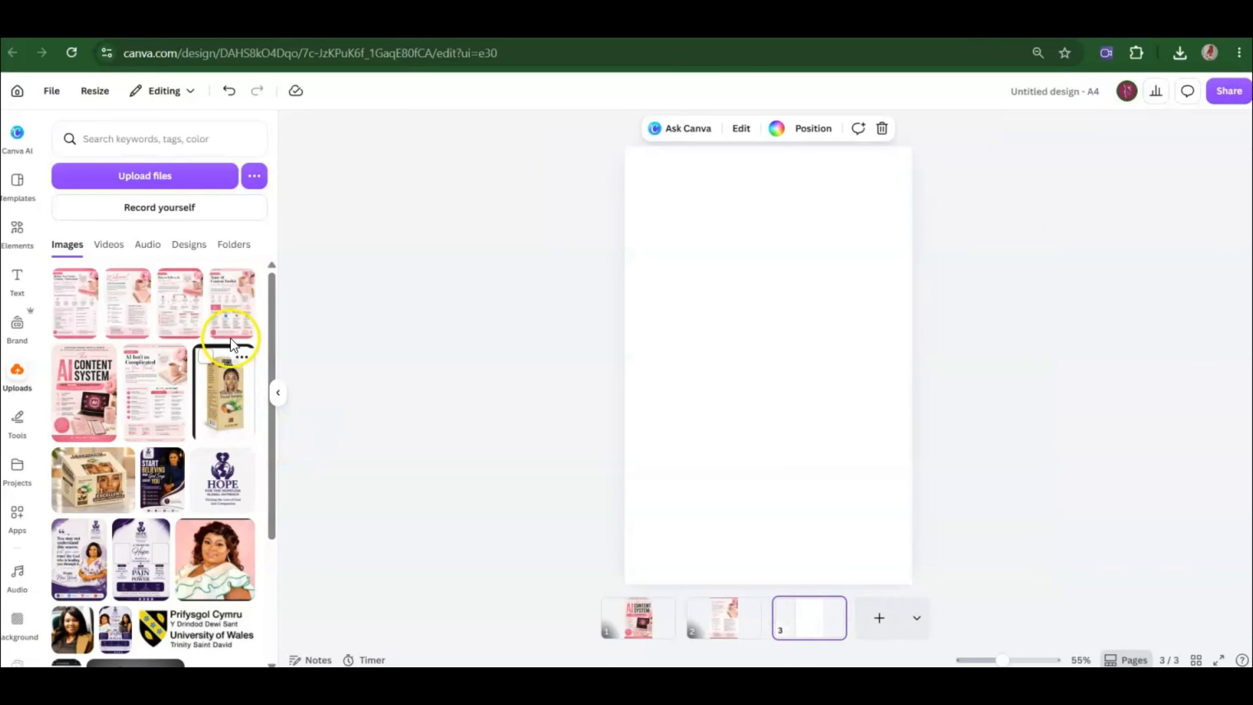
pyautogui.click(234, 316)
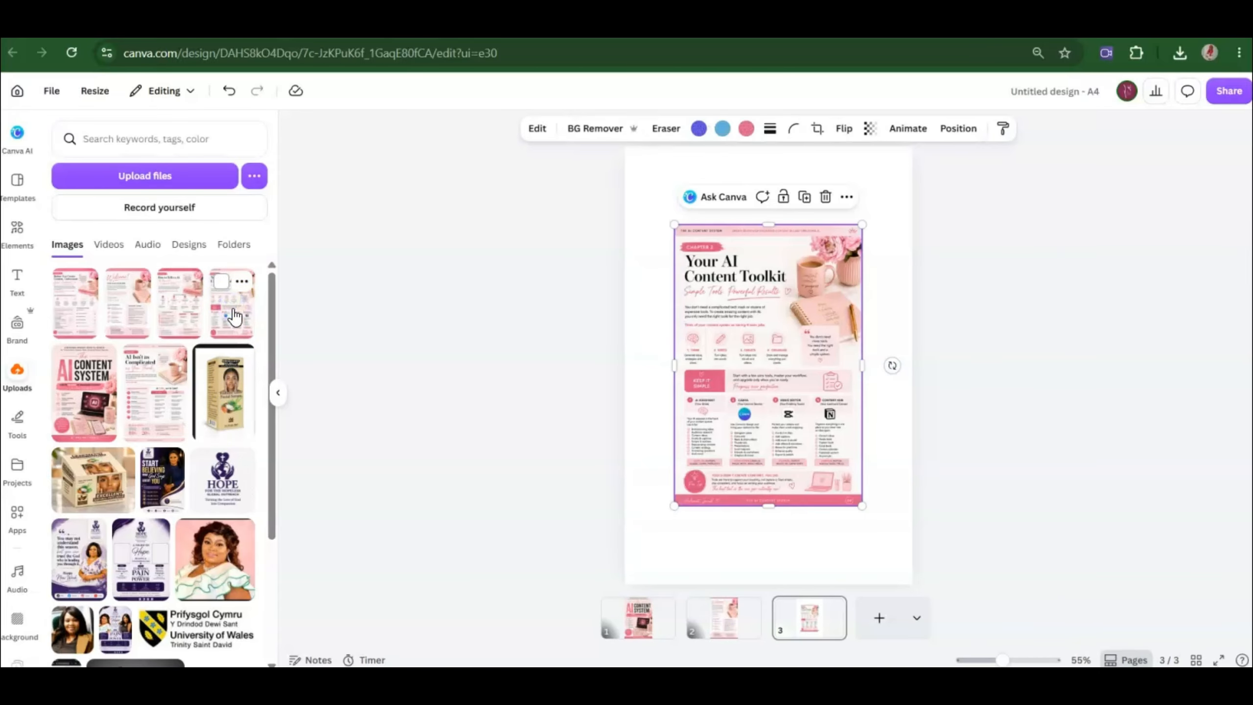
pyautogui.press('Delete')
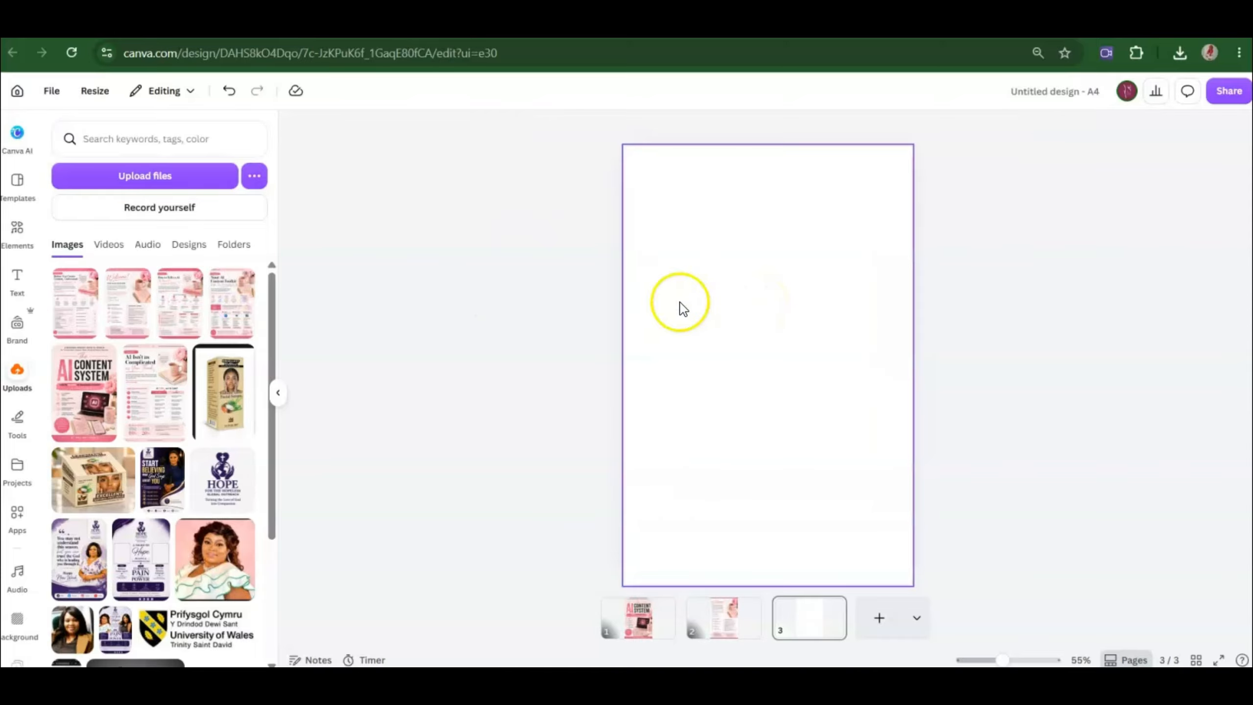
pyautogui.click(180, 301)
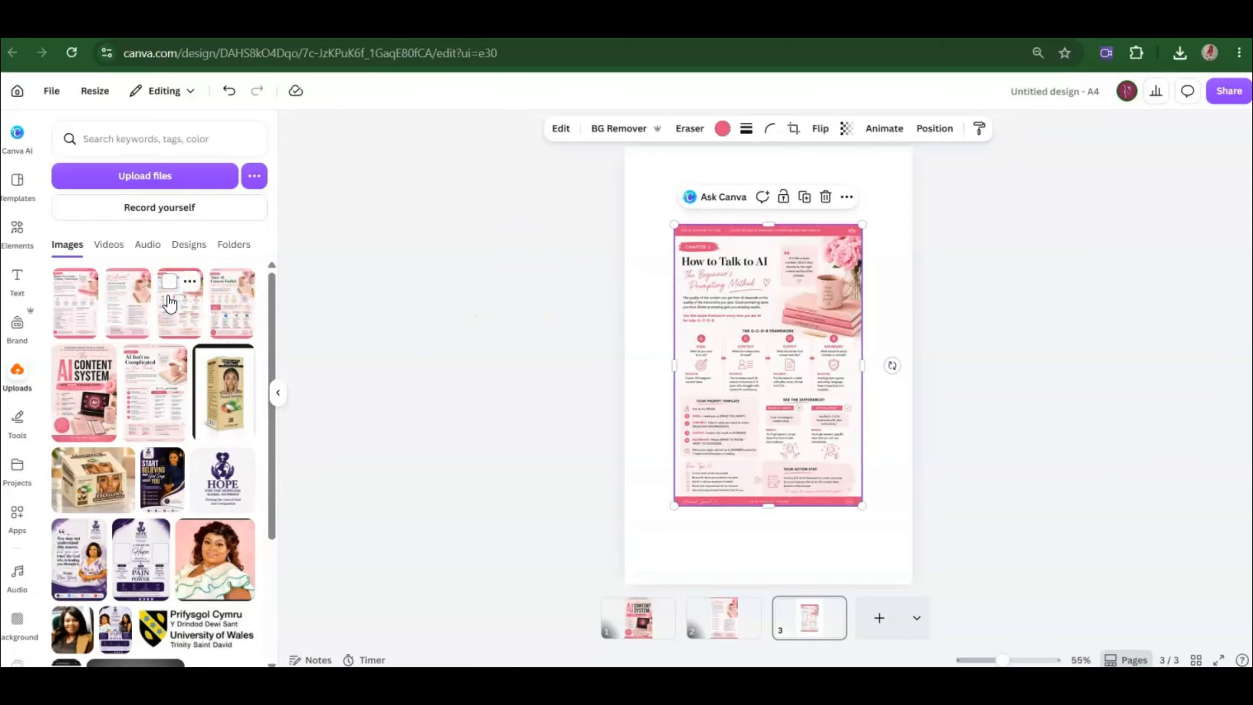
pyautogui.press('Delete')
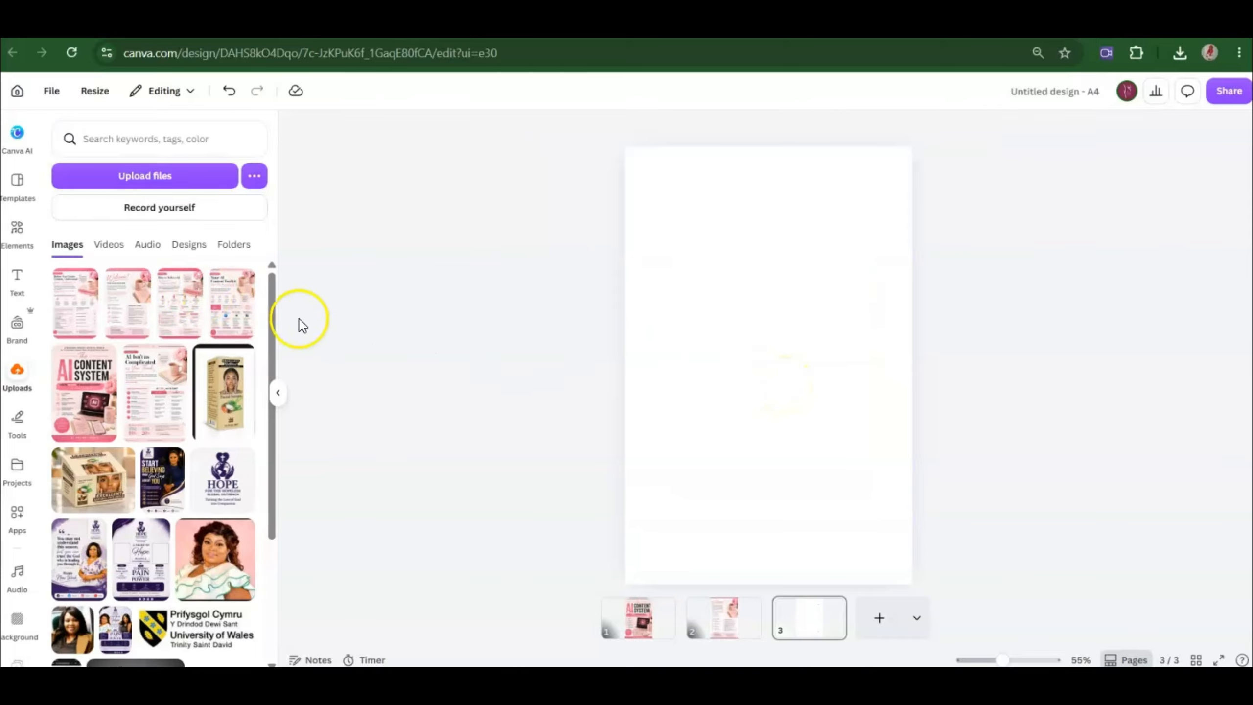
pyautogui.click(81, 310)
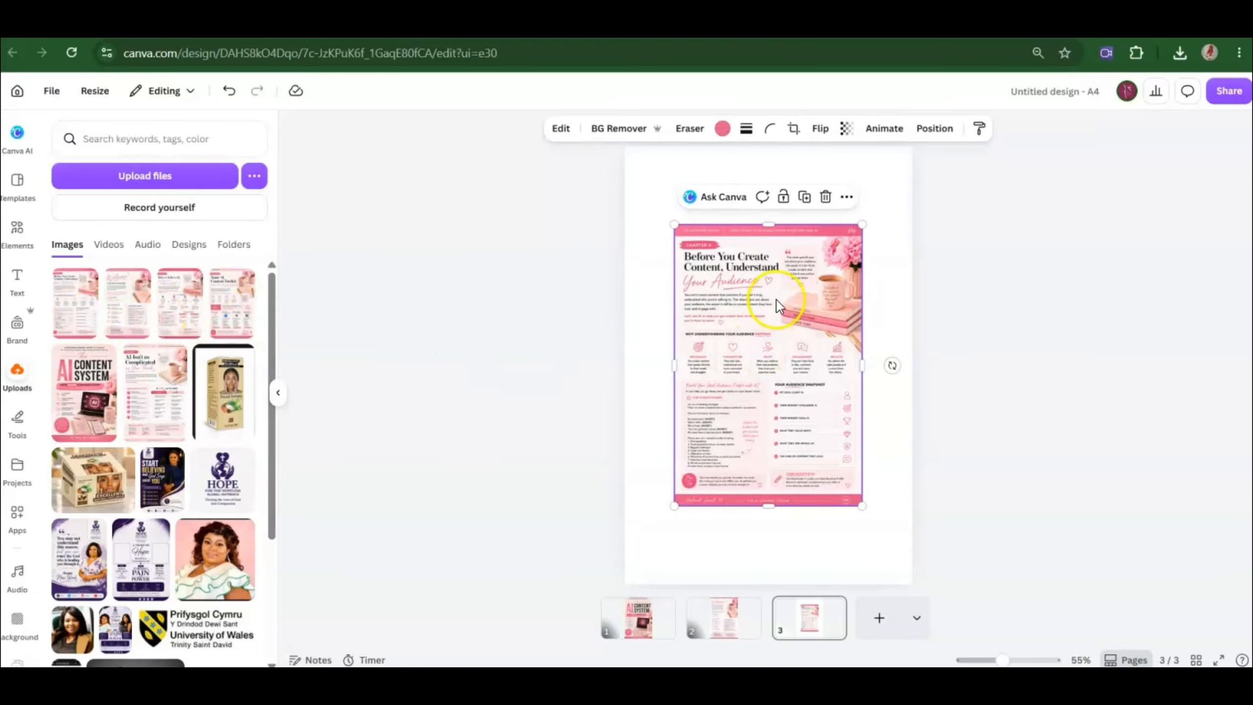
pyautogui.press('Delete')
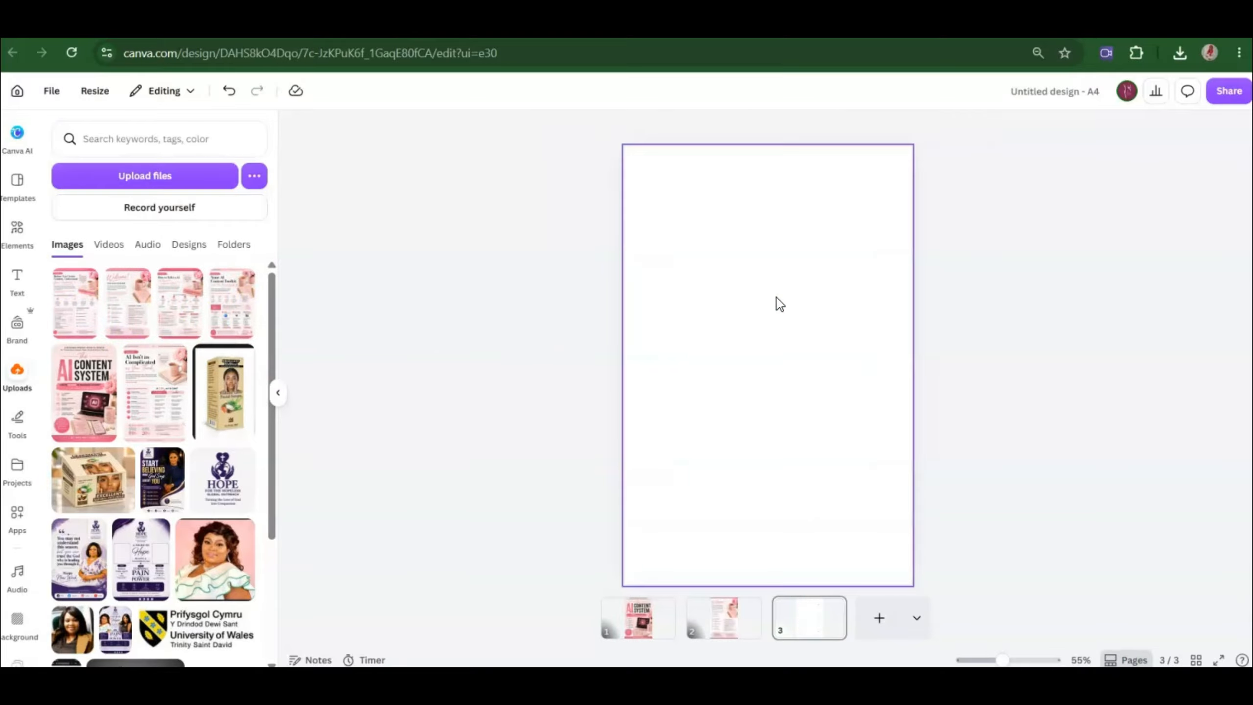
# Step: Place the Chapter 1 image, AI Isn't as Complicated as You Think, on page 3 and set it as the background
pyautogui.click(148, 404)
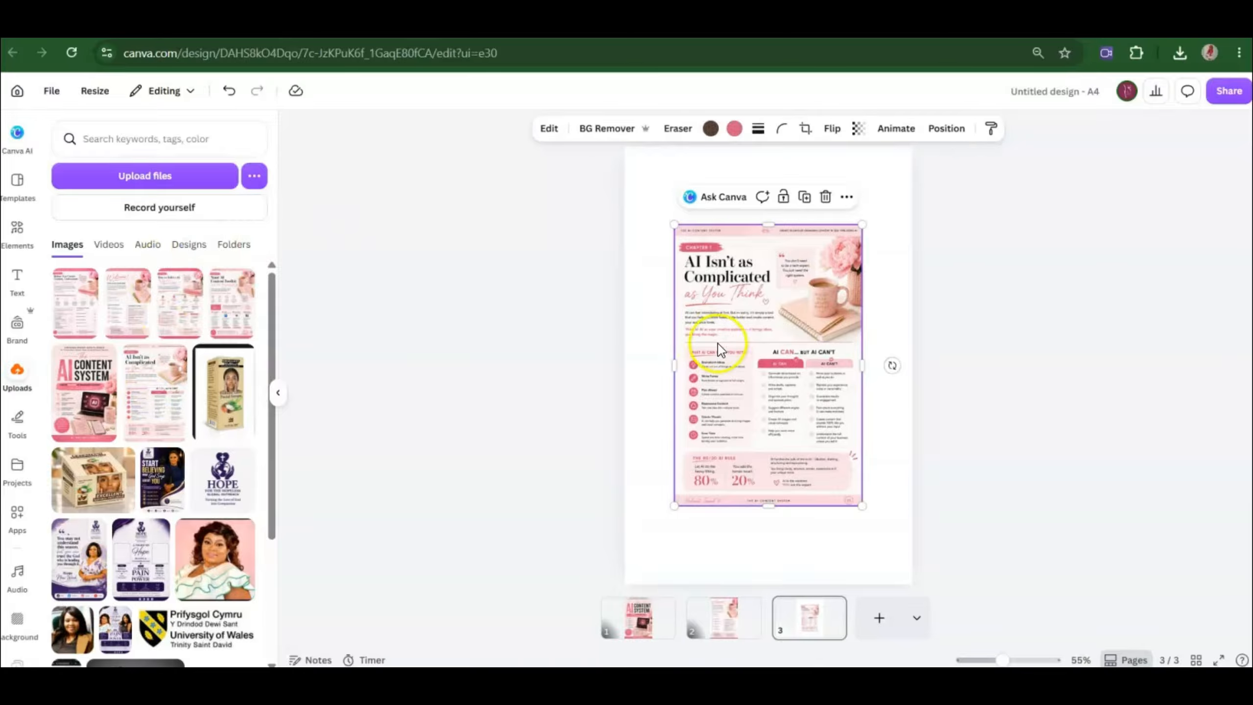
pyautogui.click(846, 197)
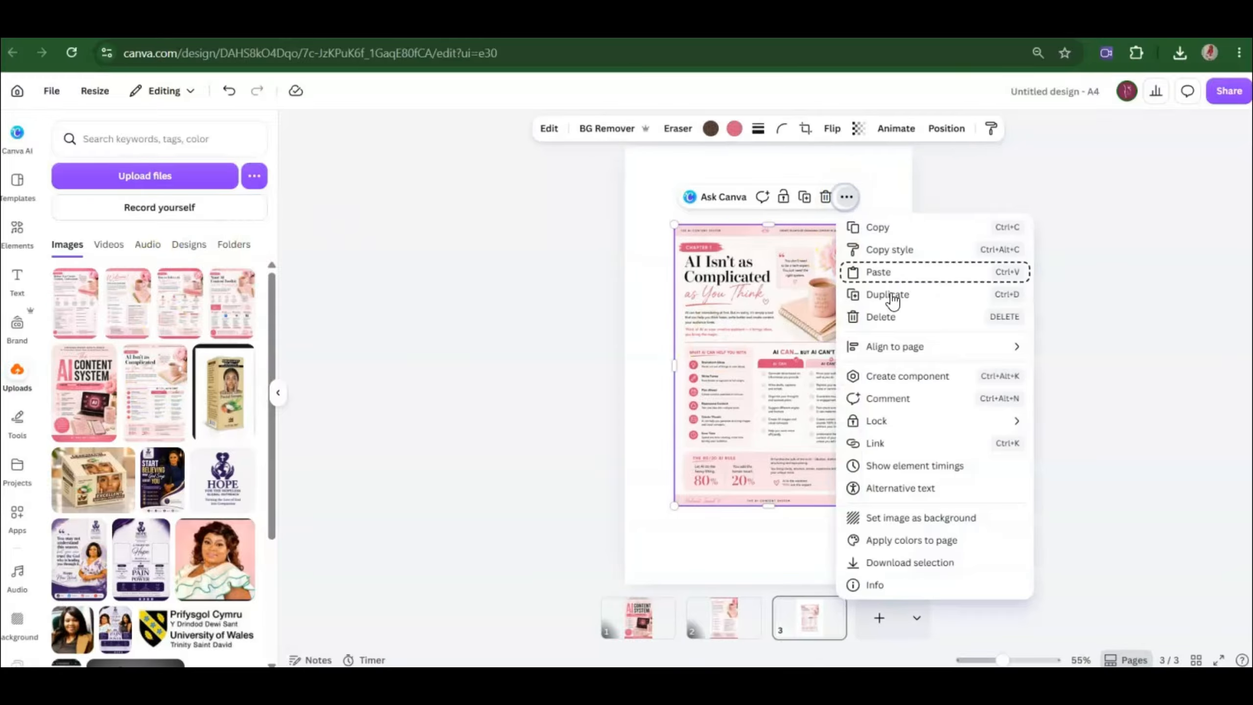
pyautogui.click(876, 516)
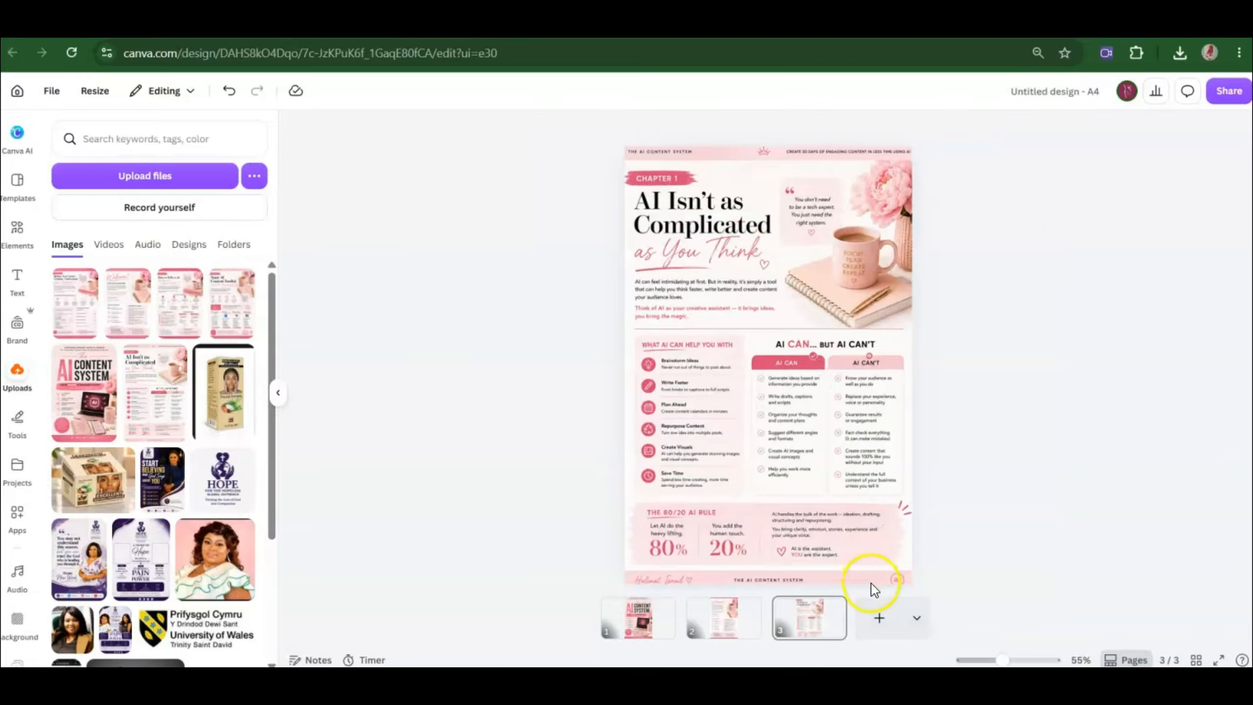
# Step: Add a fourth page and set the Chapter 2 image, Your AI Content Toolkit, as its background
pyautogui.click(870, 629)
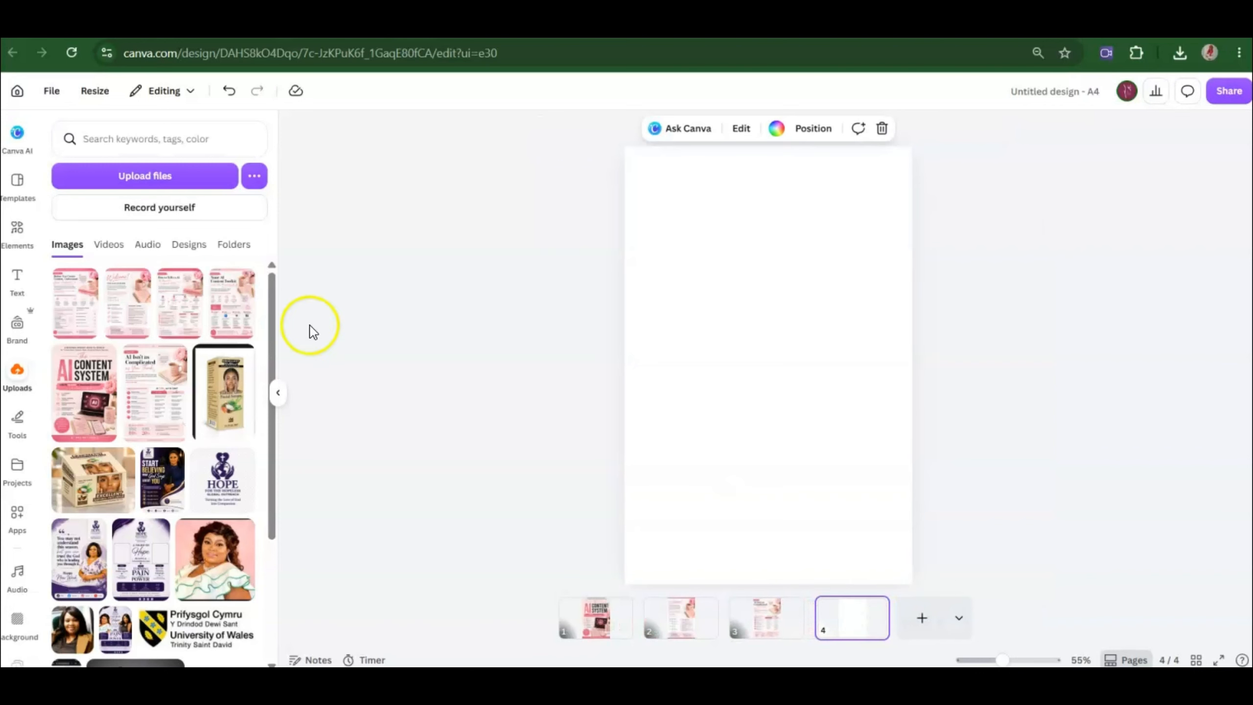
pyautogui.click(242, 302)
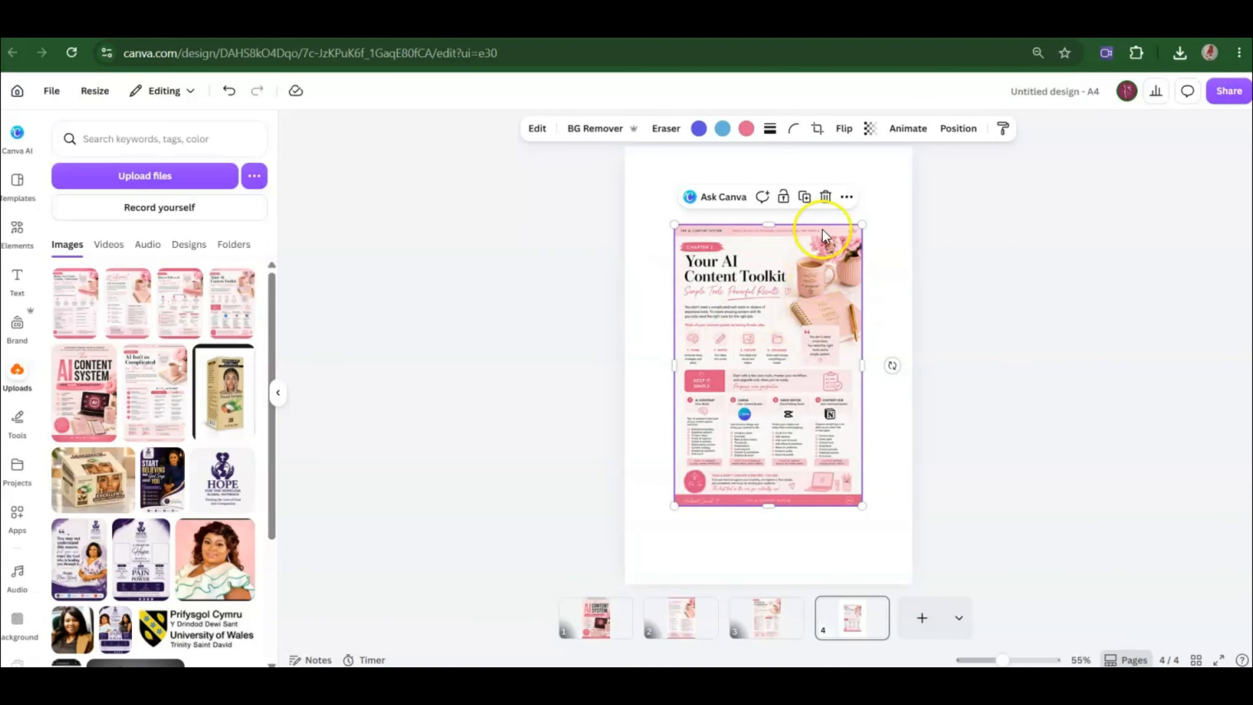
pyautogui.click(847, 196)
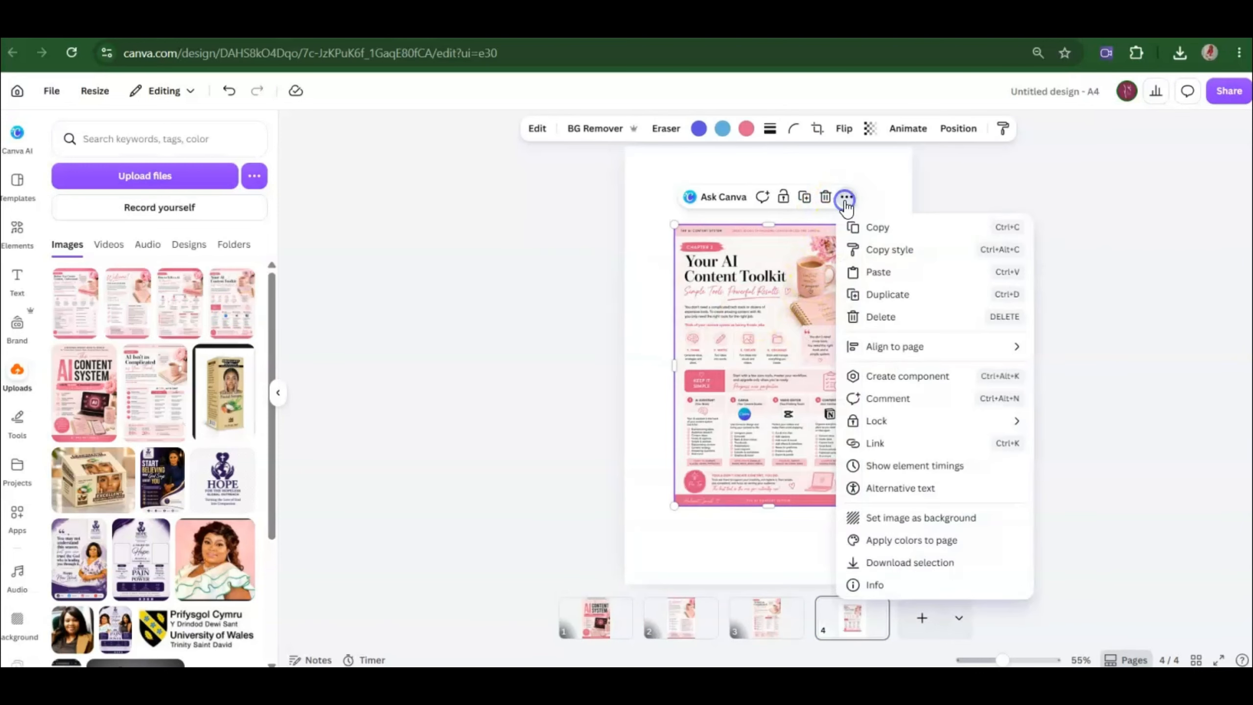
pyautogui.click(913, 518)
# Step: Add a fifth page and set the Chapter 3 image, How to Talk to AI, as its background
pyautogui.click(902, 629)
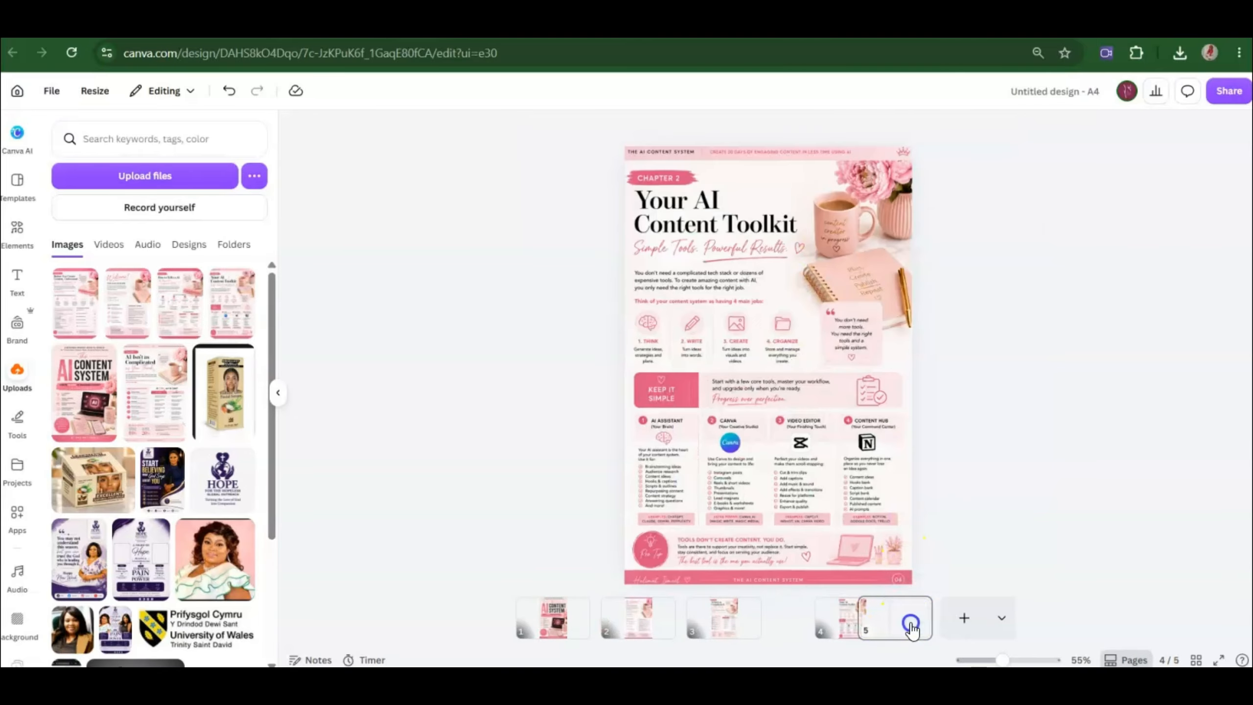
pyautogui.click(174, 310)
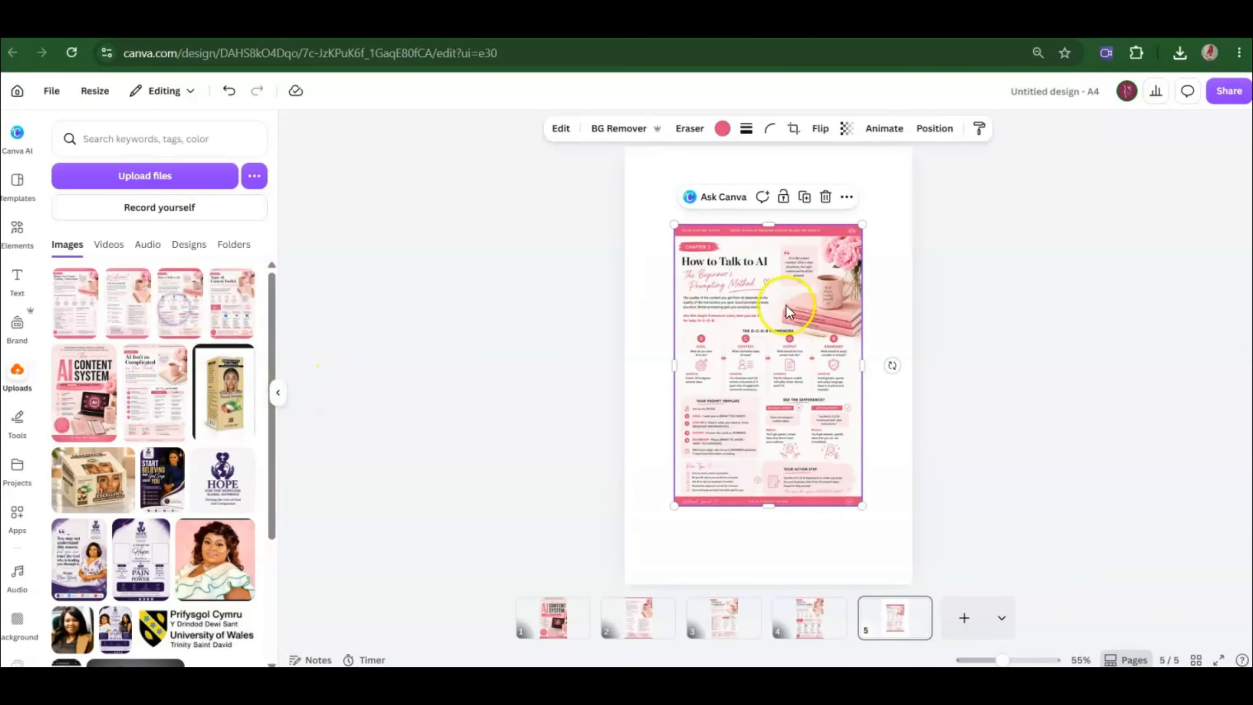
pyautogui.click(847, 197)
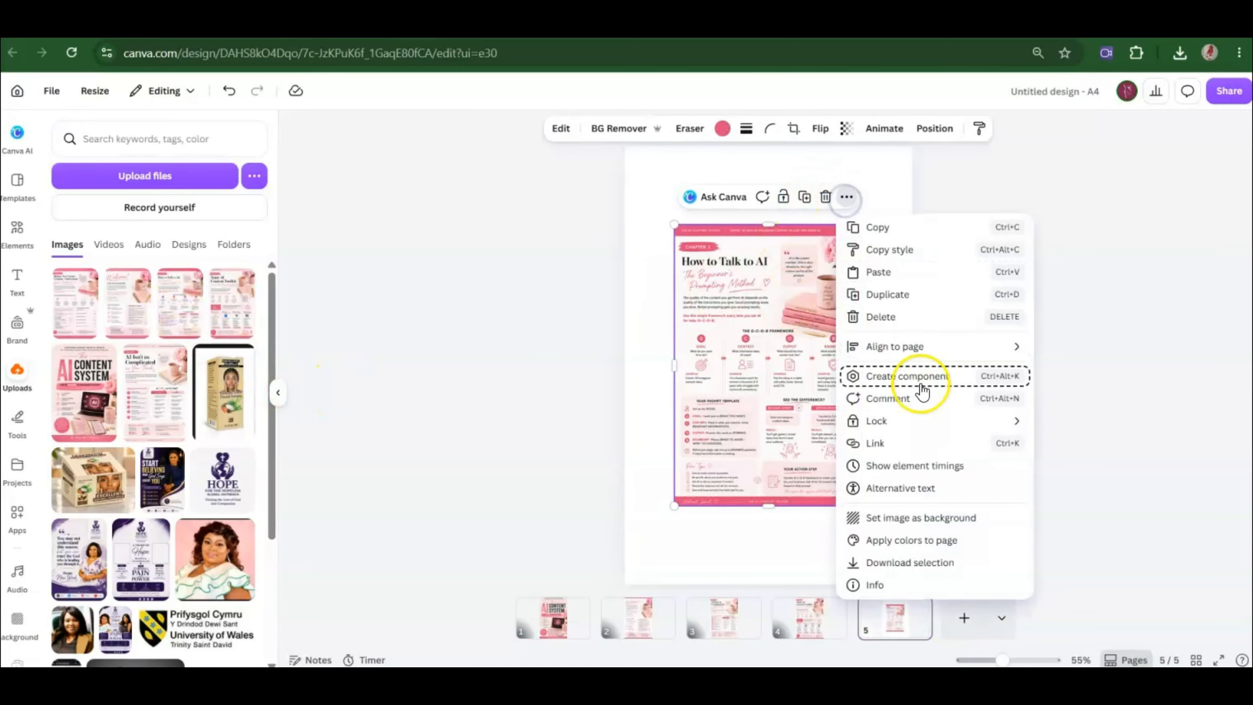
pyautogui.click(884, 518)
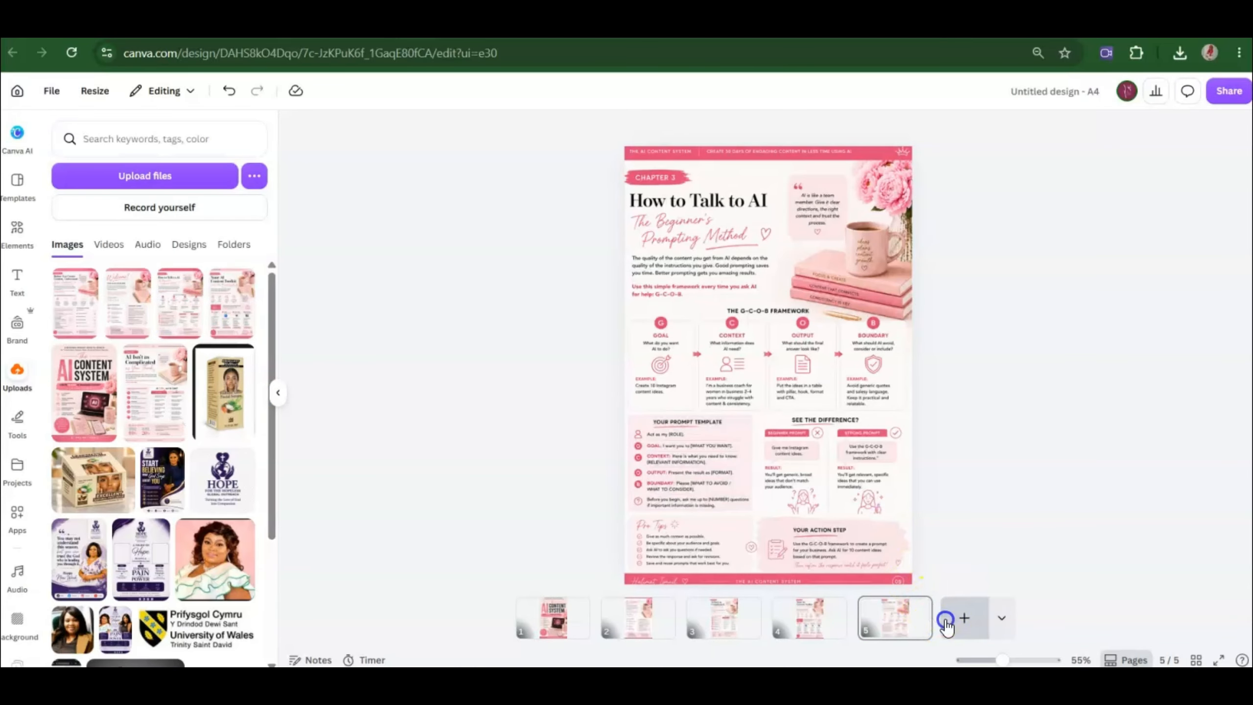
# Step: Add a sixth page and set the Chapter 4 image, Before You Create Content, Understand Your Audience, as its background
pyautogui.click(962, 619)
pyautogui.click(69, 309)
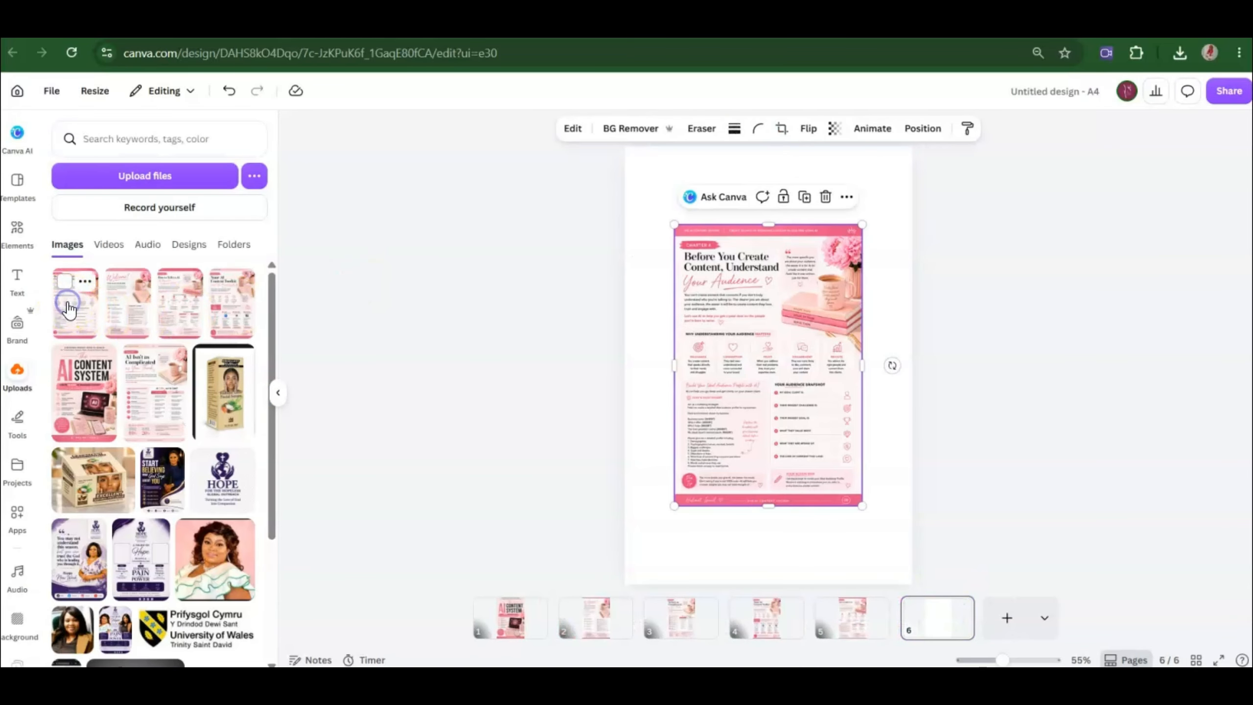
pyautogui.click(847, 196)
pyautogui.click(874, 519)
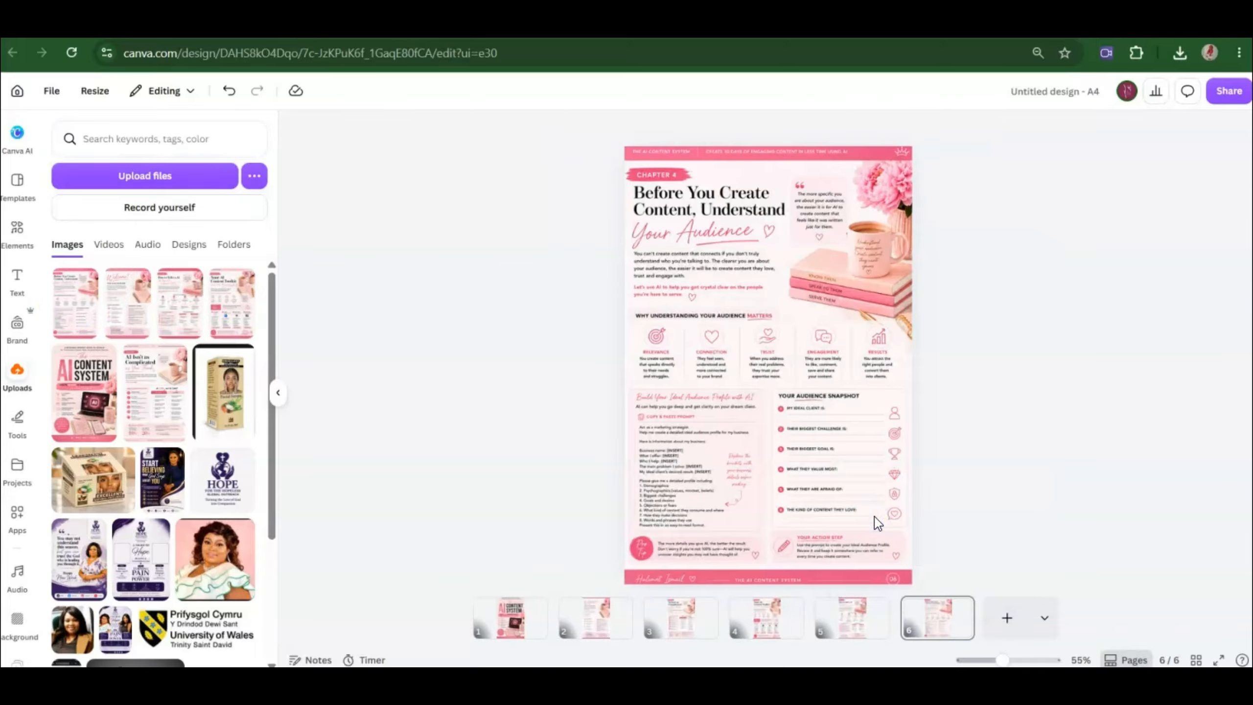
# Step: Open the full set of image editing tools for the cover on page 1 and apply Upscale to it
pyautogui.click(513, 621)
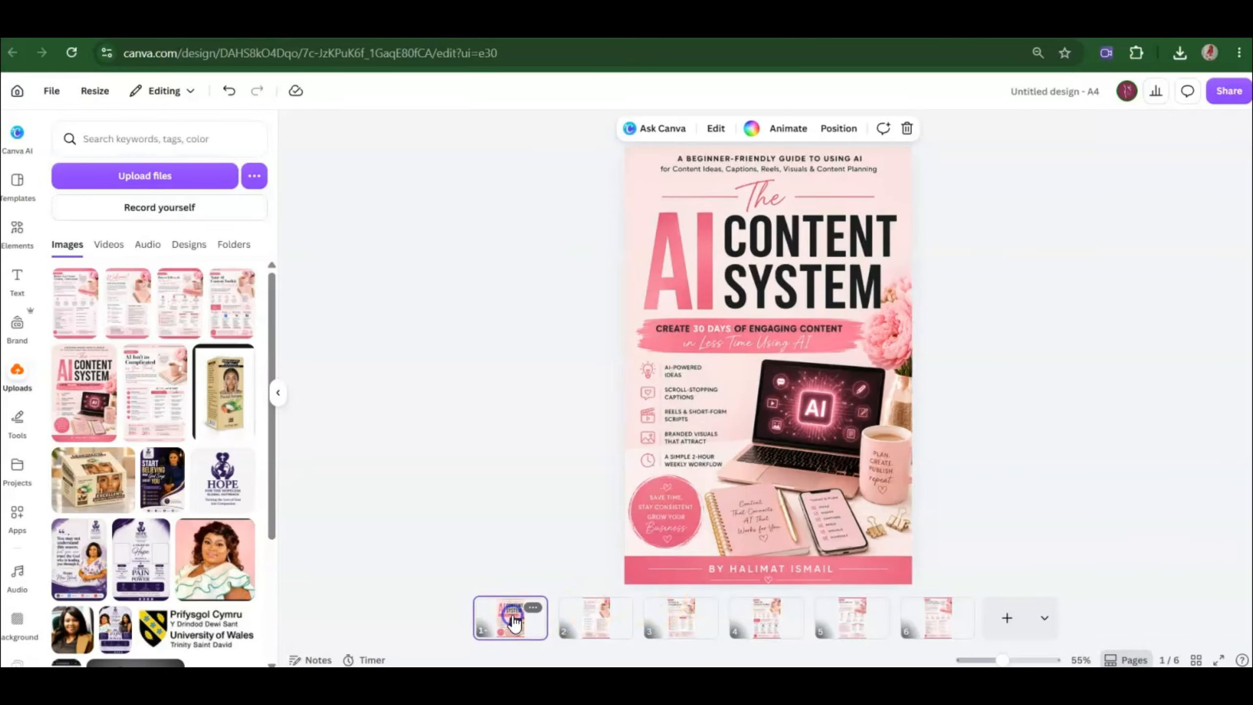
pyautogui.click(850, 289)
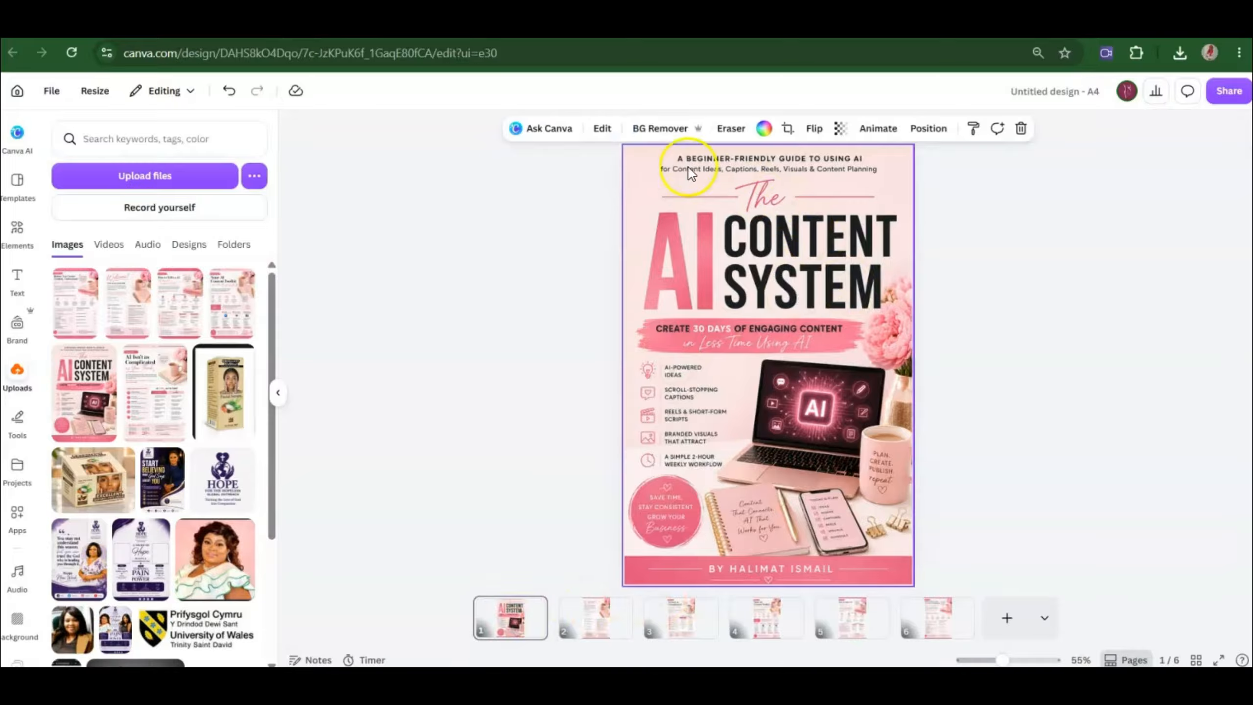
pyautogui.click(603, 132)
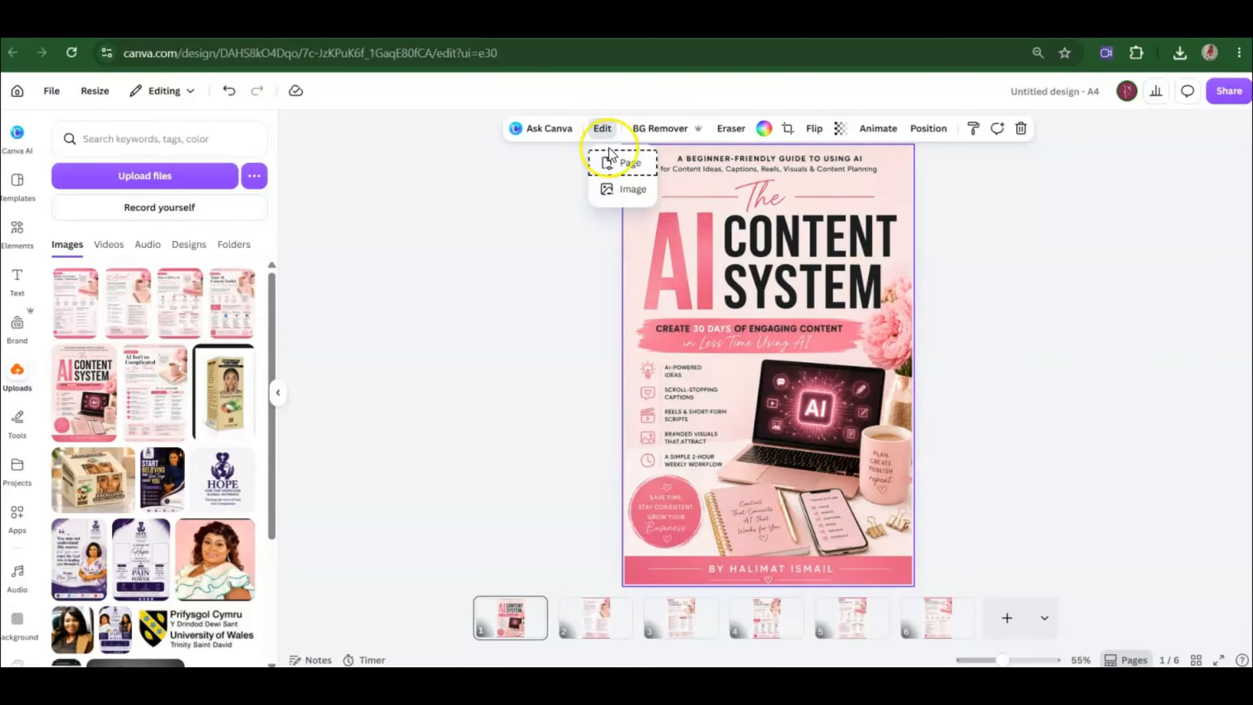
pyautogui.click(620, 190)
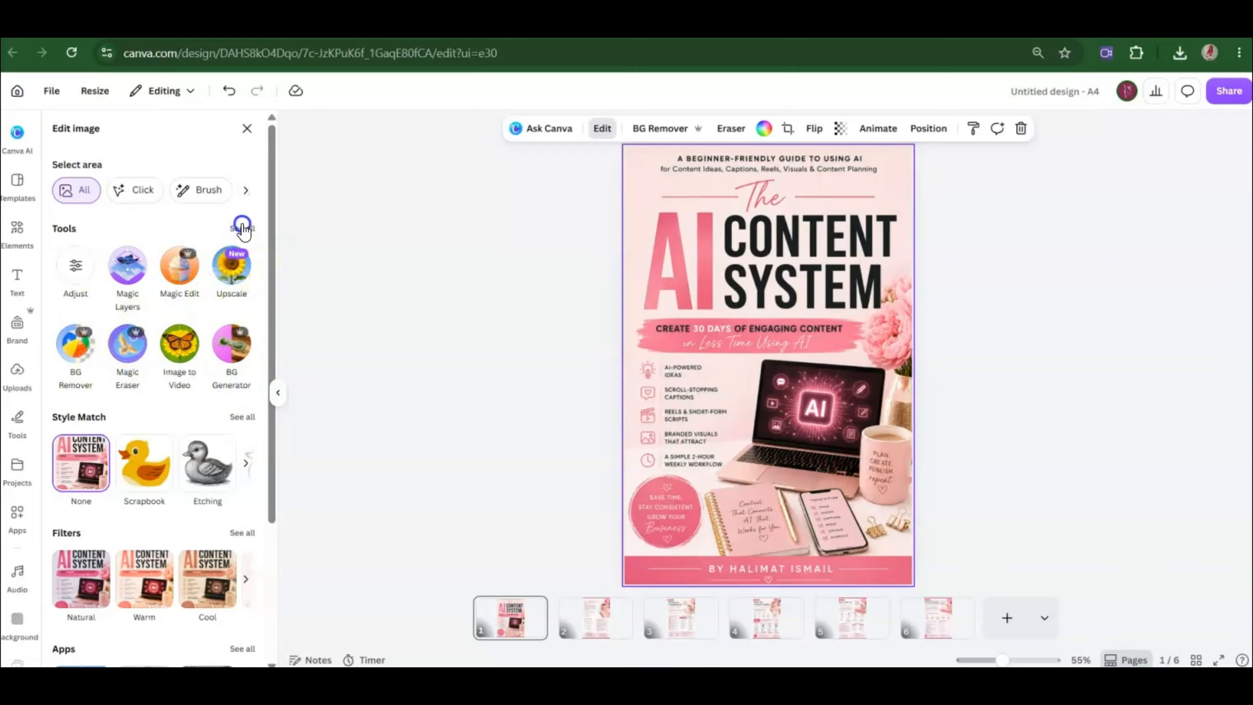
pyautogui.click(242, 228)
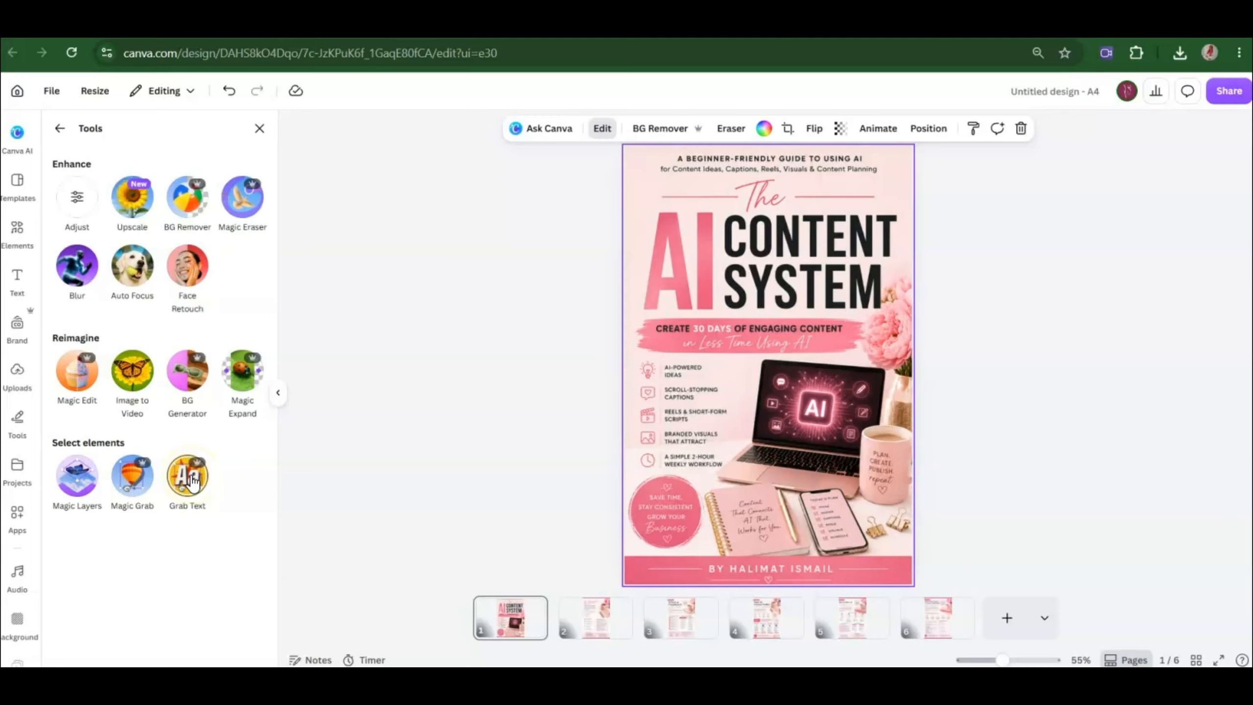
pyautogui.click(192, 481)
pyautogui.click(740, 323)
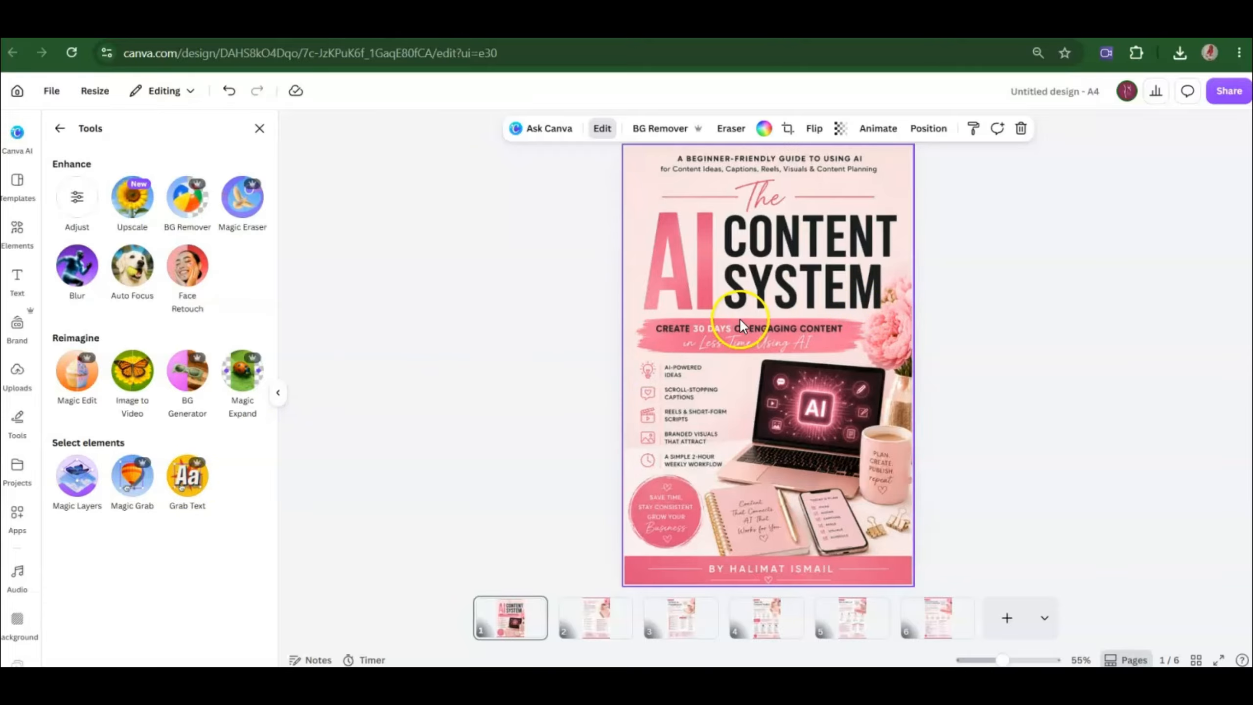
pyautogui.click(136, 197)
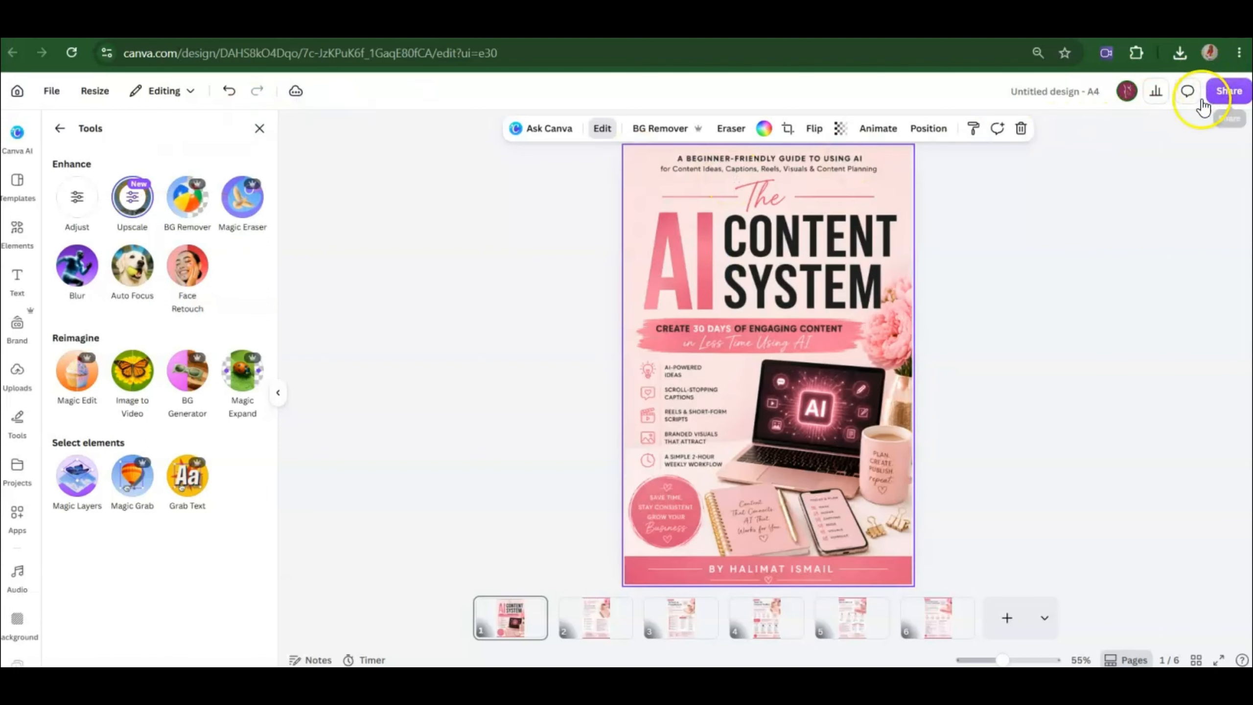
# Step: Download all pages of the design as a PDF with the Digital preset
pyautogui.click(1239, 94)
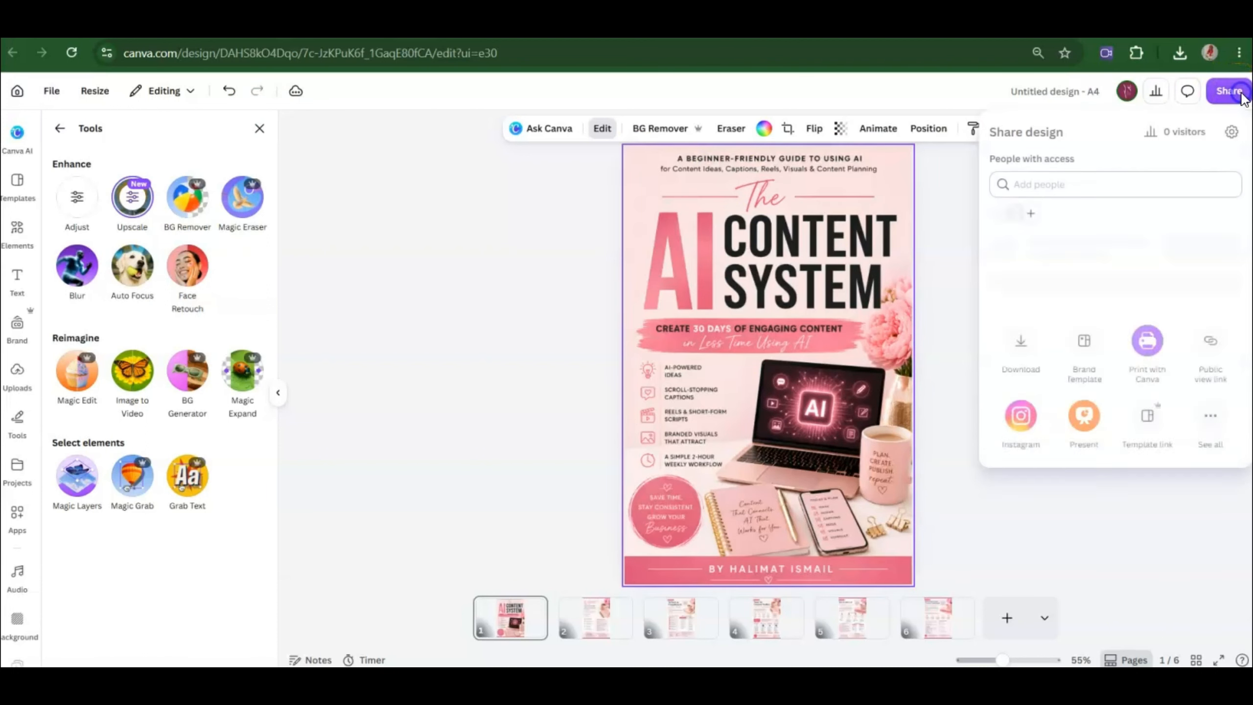
pyautogui.click(1018, 408)
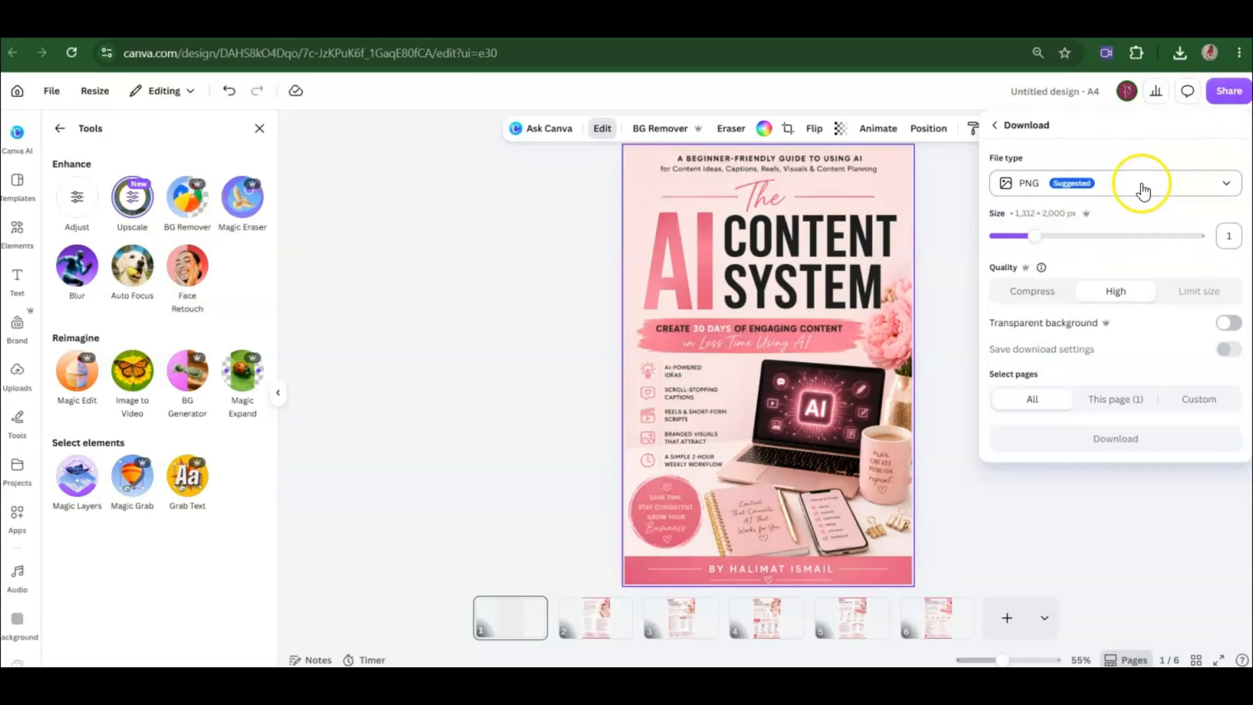
pyautogui.click(1149, 188)
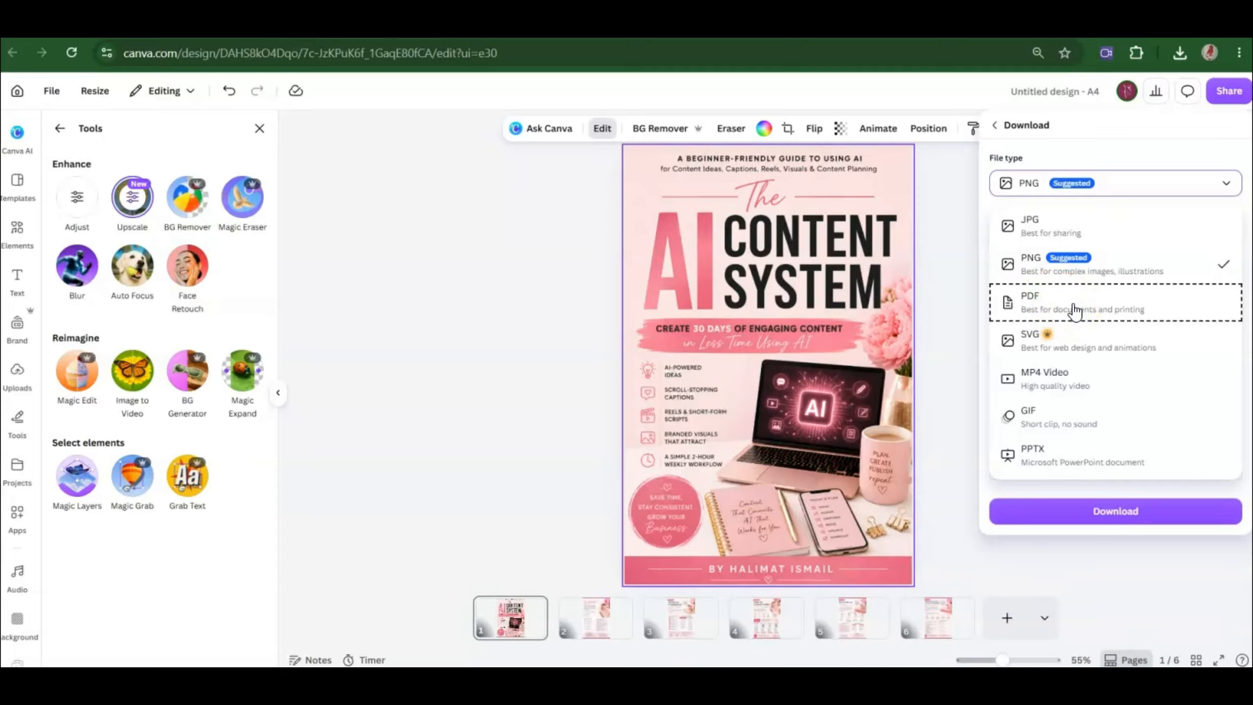
pyautogui.click(1074, 311)
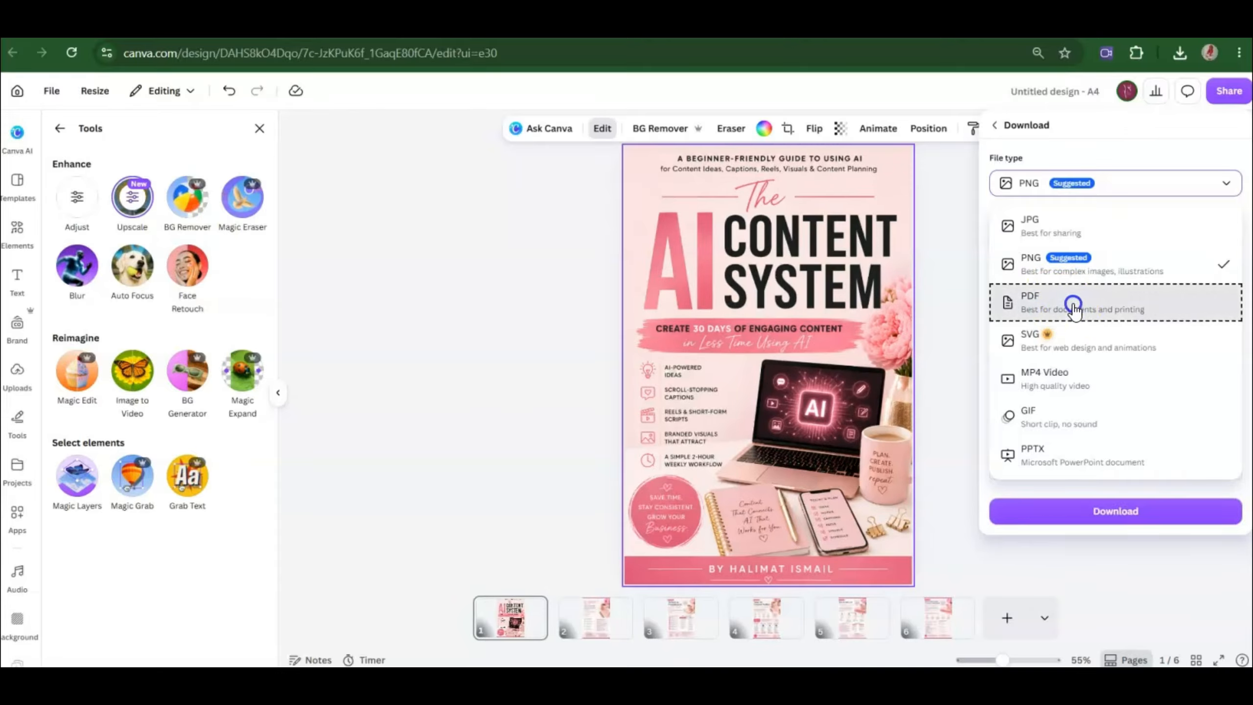
pyautogui.click(1078, 436)
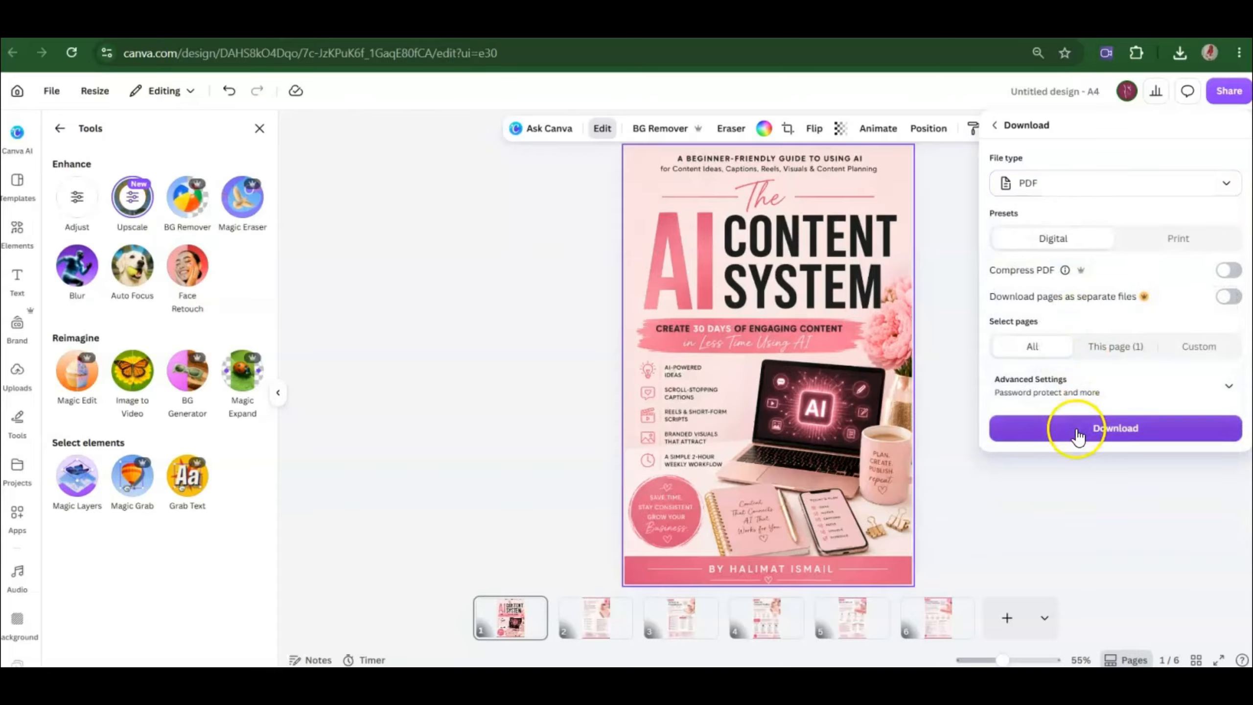